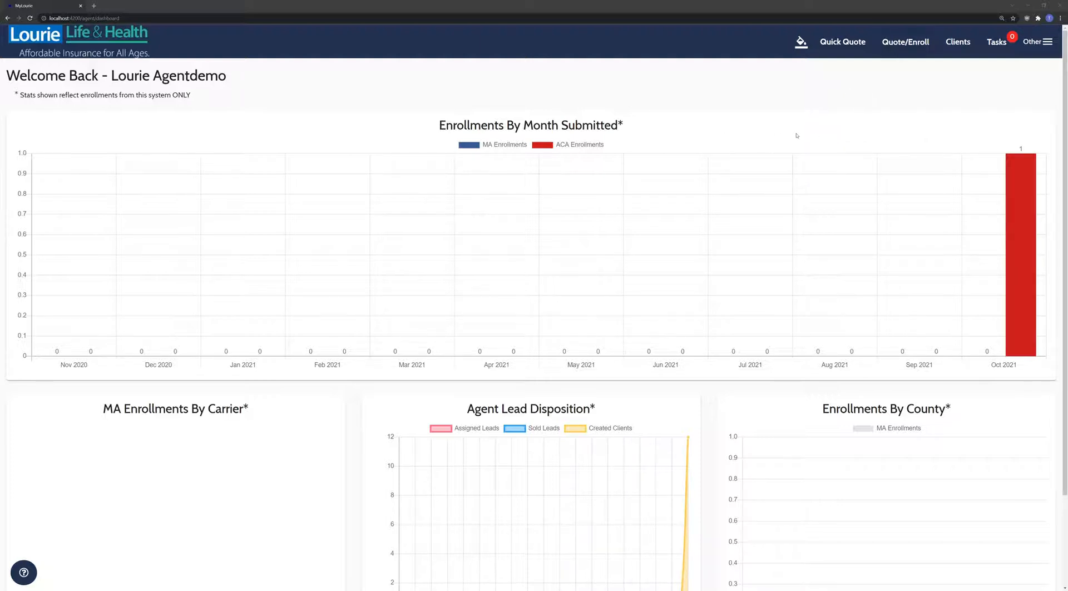
- Start an ACA/Health quote for a new client and begin the enrollment
click(901, 45)
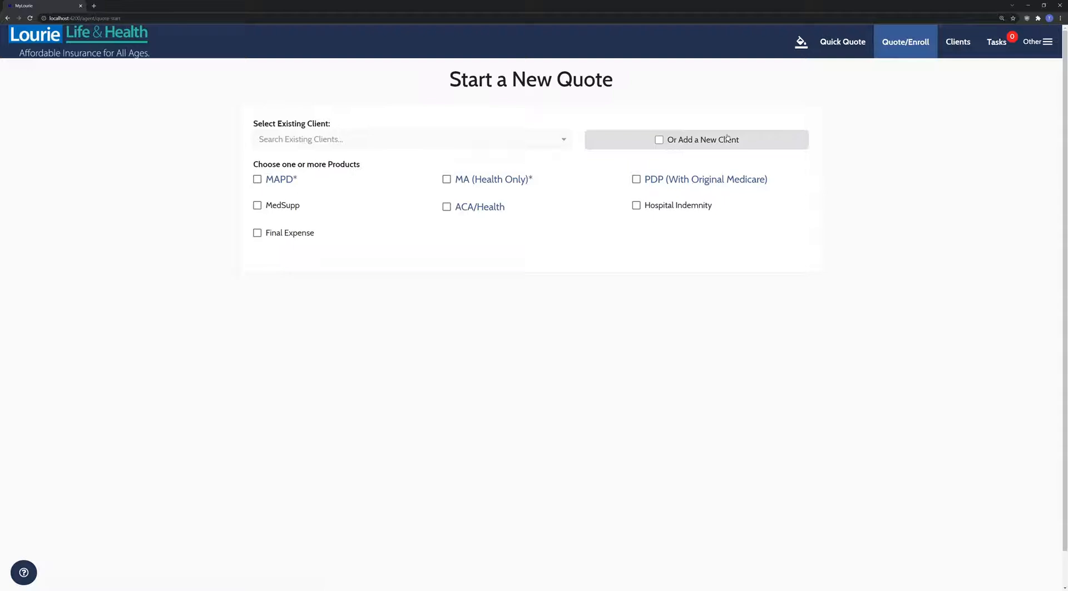
click(709, 140)
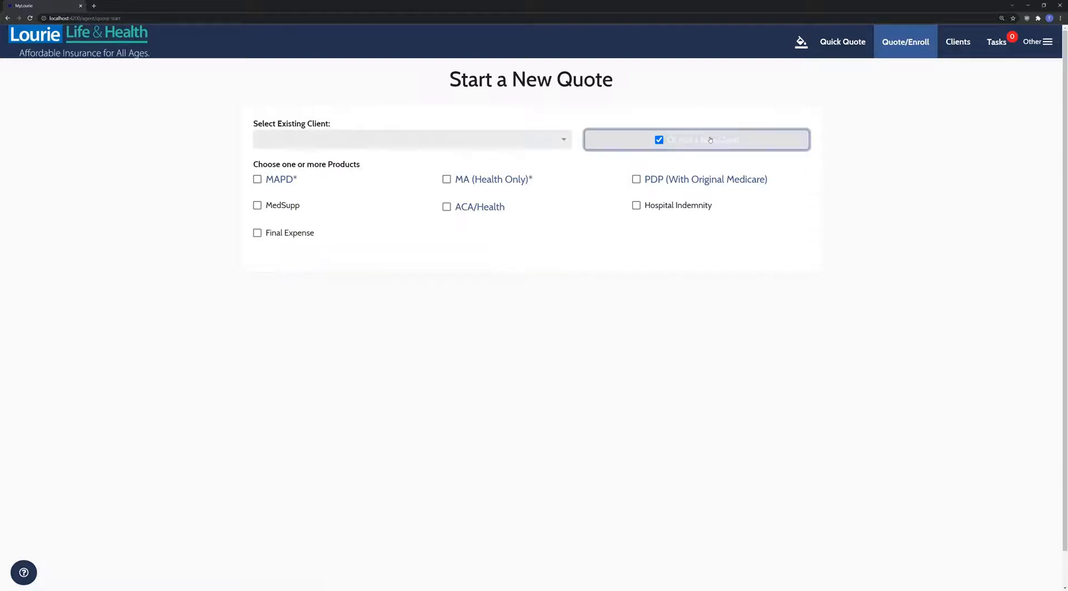
click(447, 209)
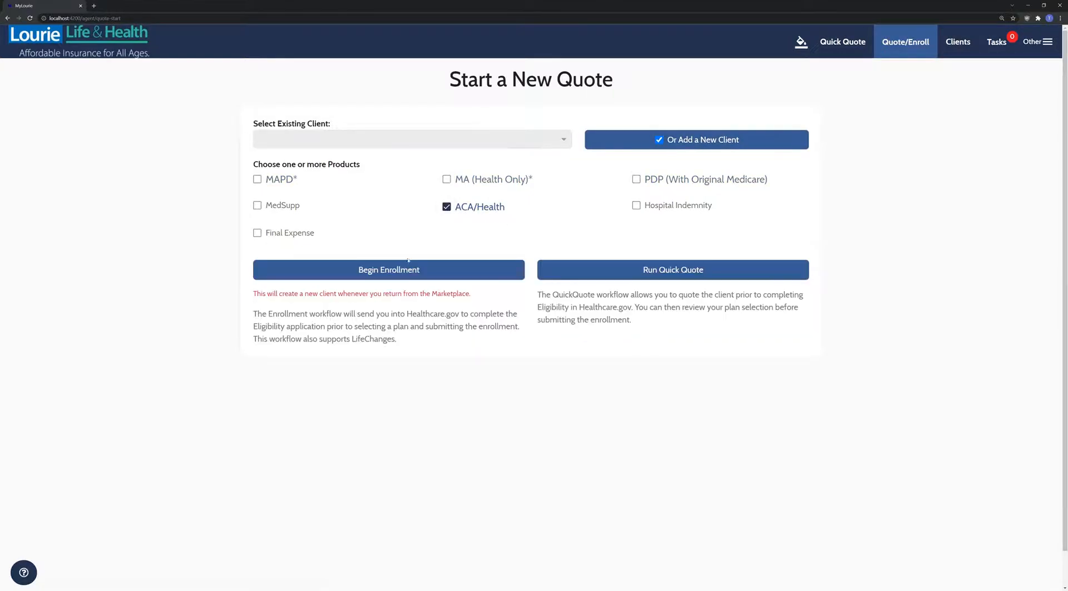
click(356, 272)
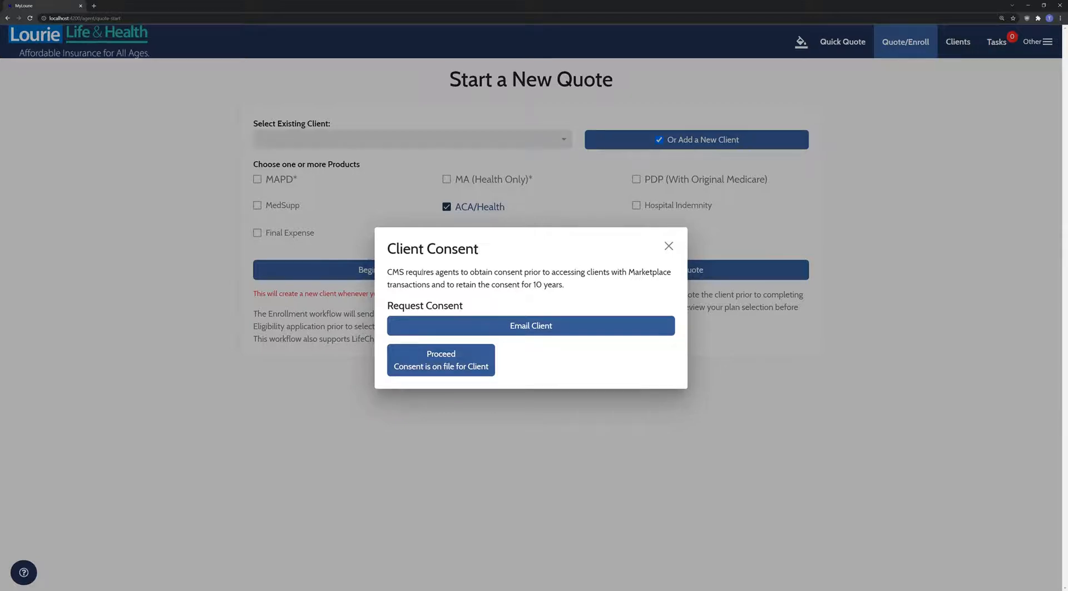
- Email the client a consent request, then confirm consent is on file and proceed
click(533, 326)
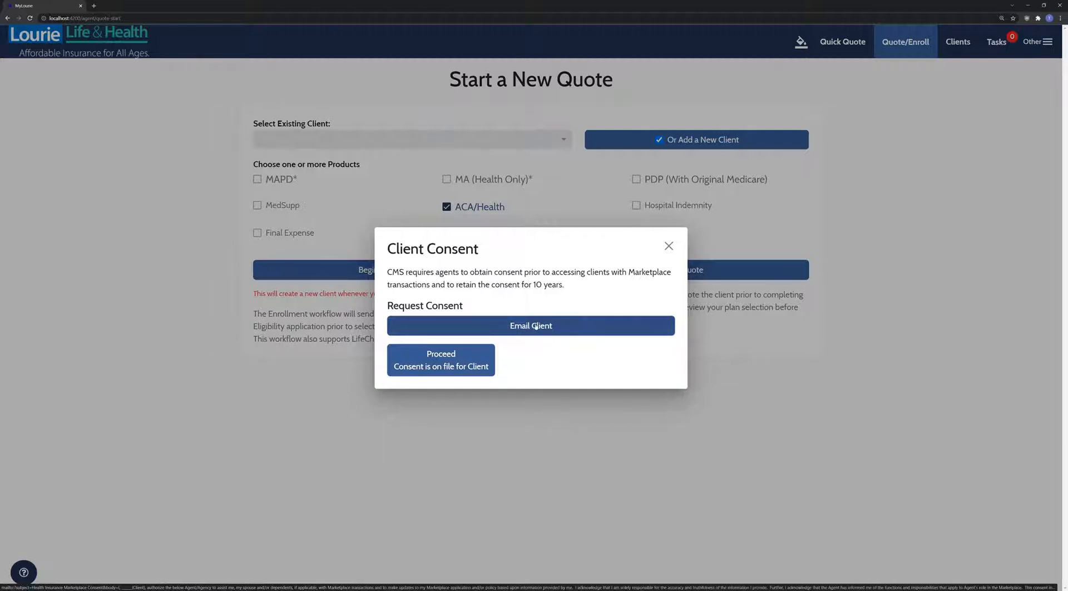
click(535, 326)
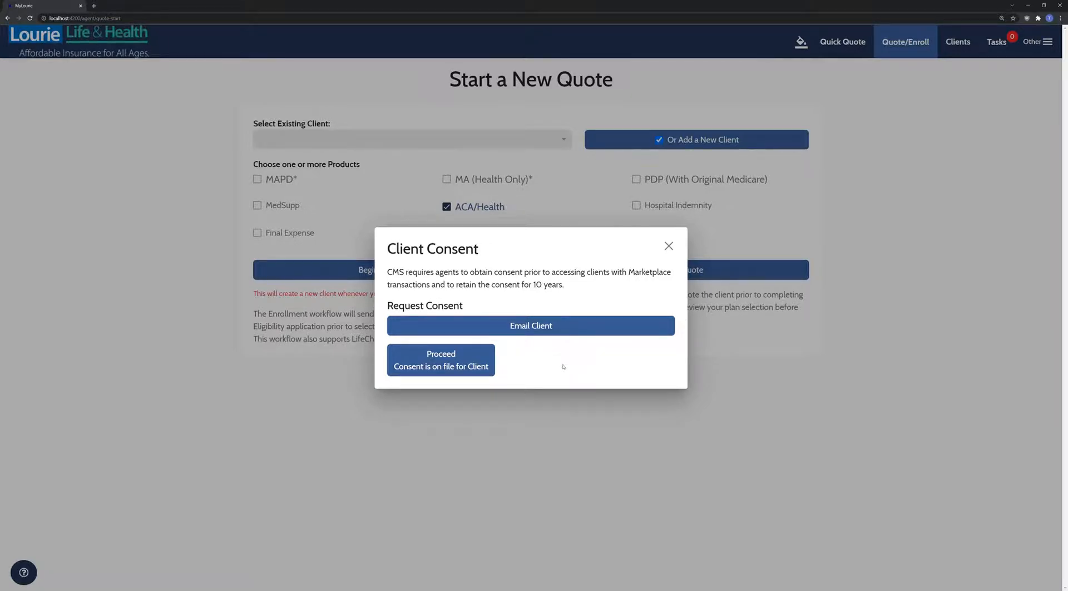
click(439, 360)
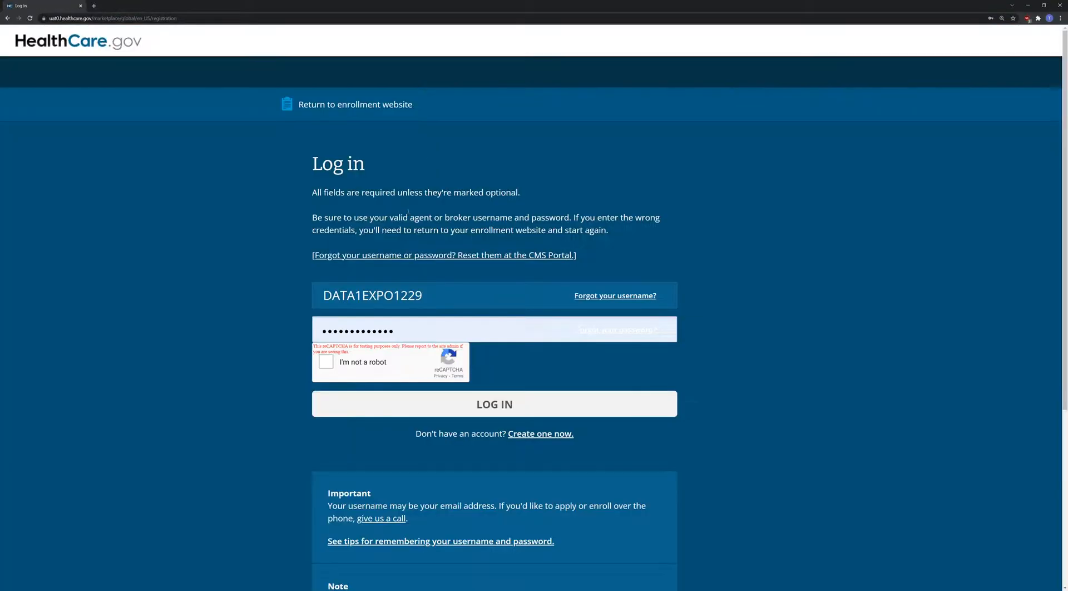
- Log in to HealthCare.gov as the agent and start an application search
click(327, 362)
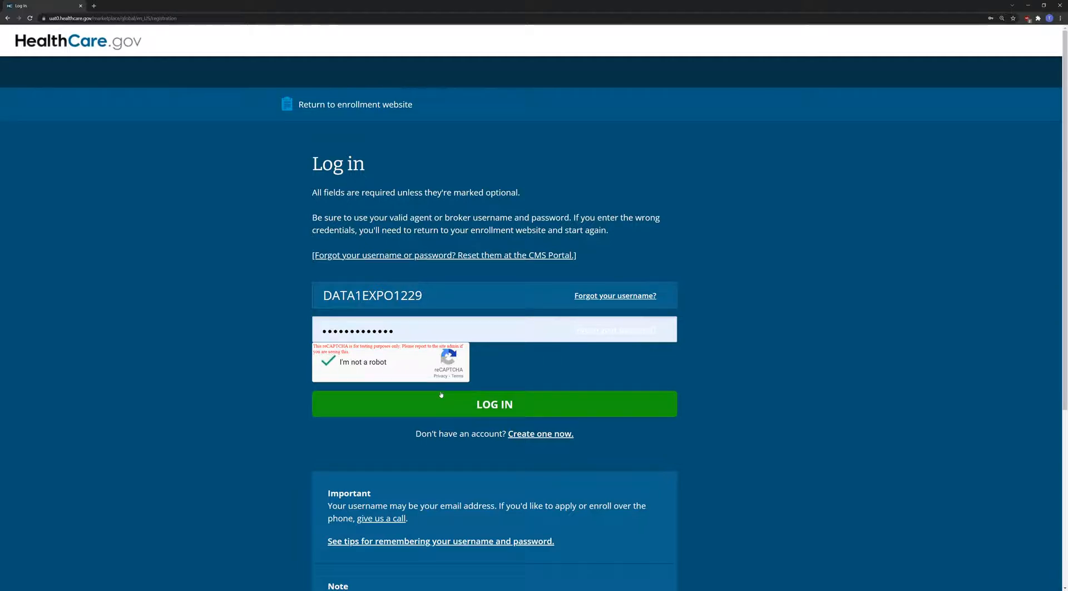
click(477, 404)
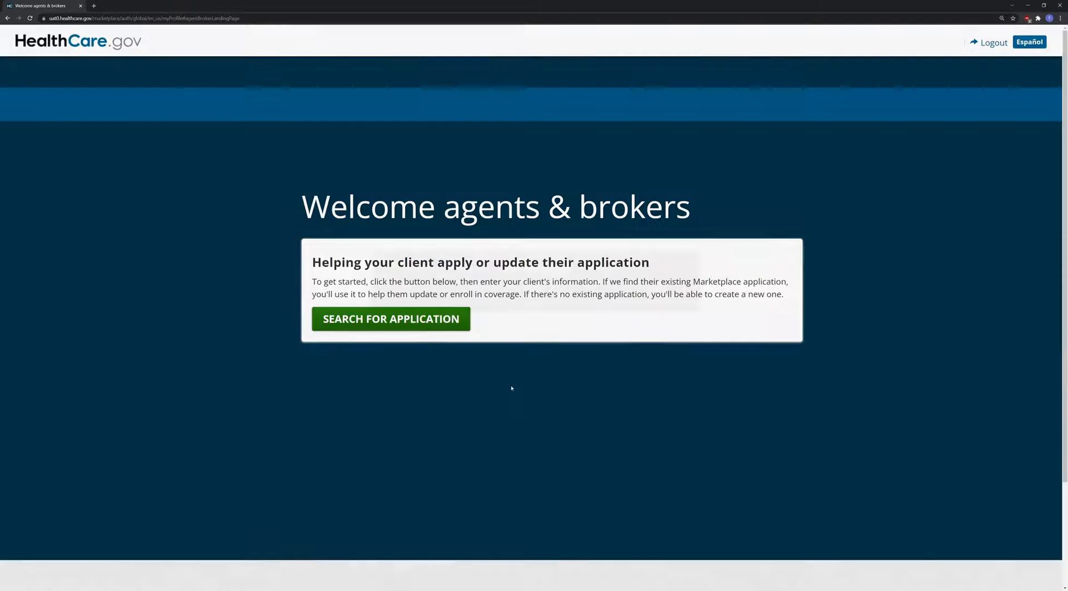
click(417, 322)
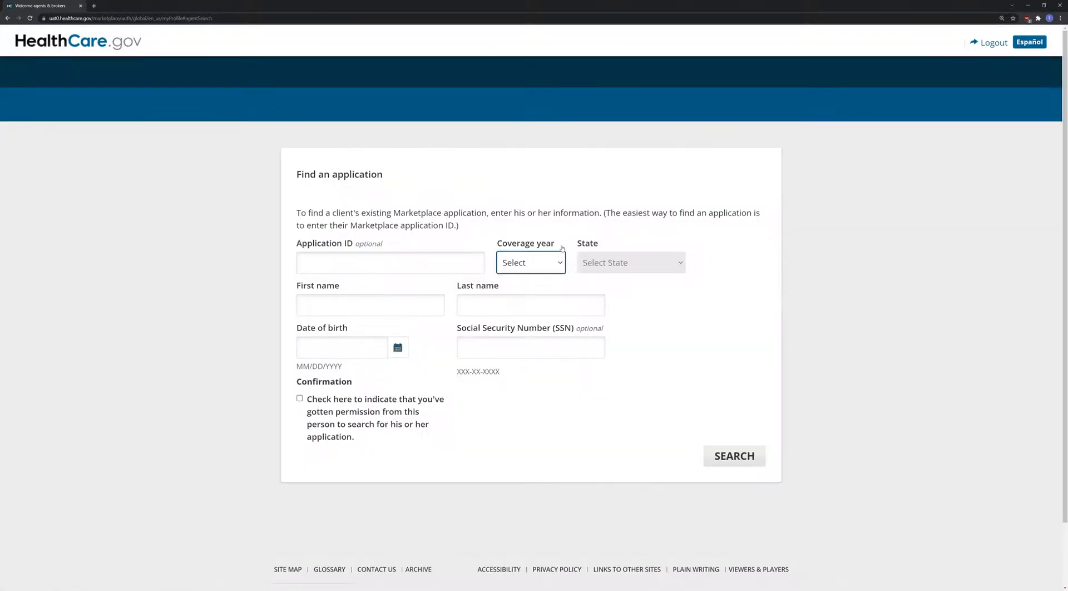
- Set the search's coverage year to 2022 and state to SC
click(553, 262)
click(537, 384)
click(636, 263)
scroll(617, 430, down, 1)
scroll(618, 429, down, 1)
click(613, 434)
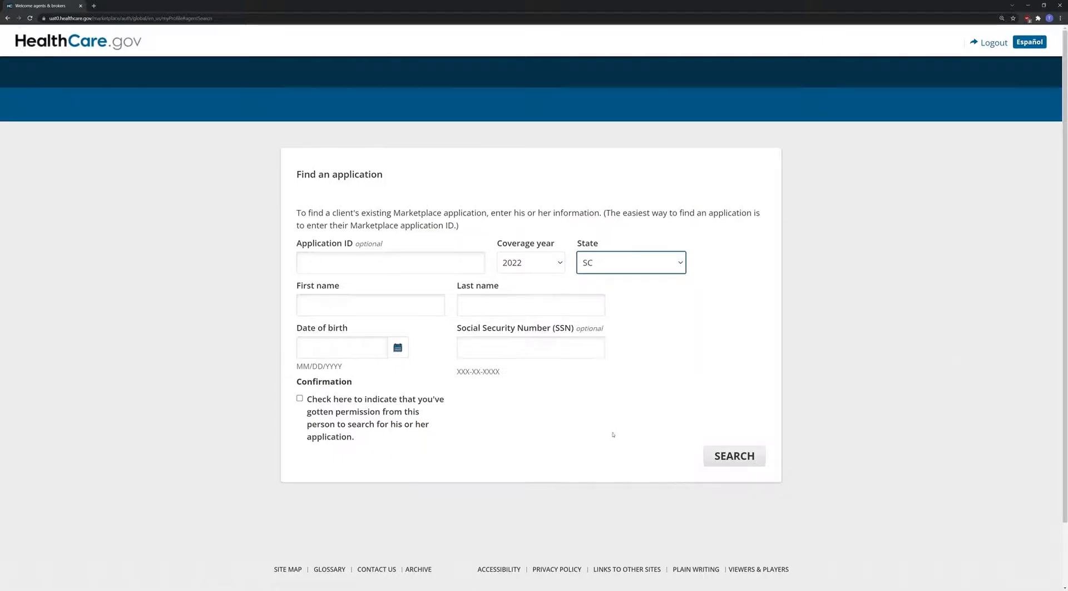
- Search by the client's name and birth date, then create a new application
click(359, 307)
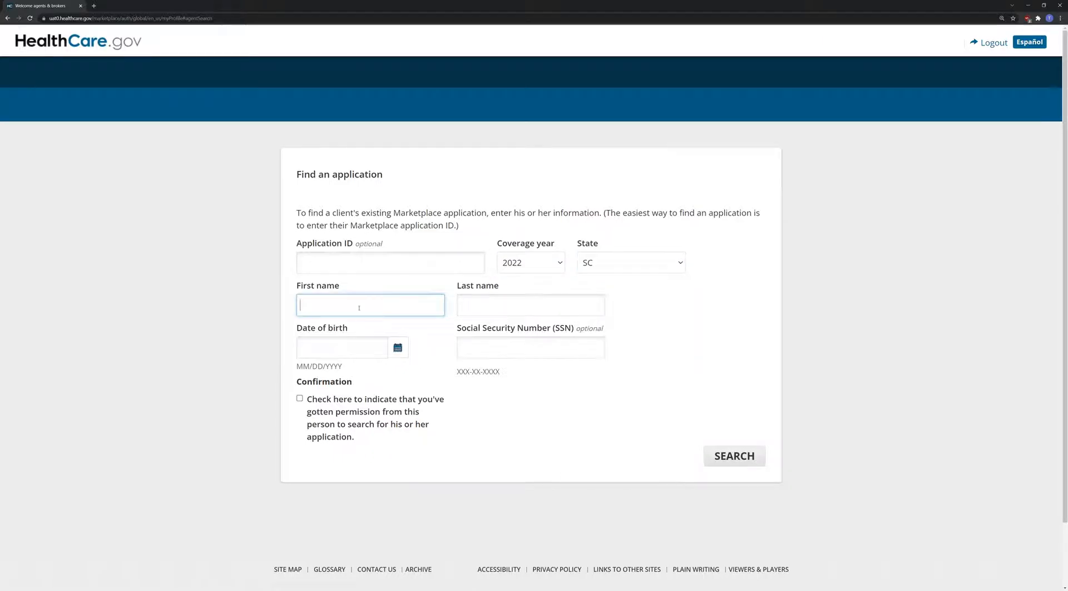
text(Joe)
key(Tab)
text(Greenville)
key(Tab)
text(01/01/1990)
key(Tab)
key(Tab)
key(Tab)
click(738, 462)
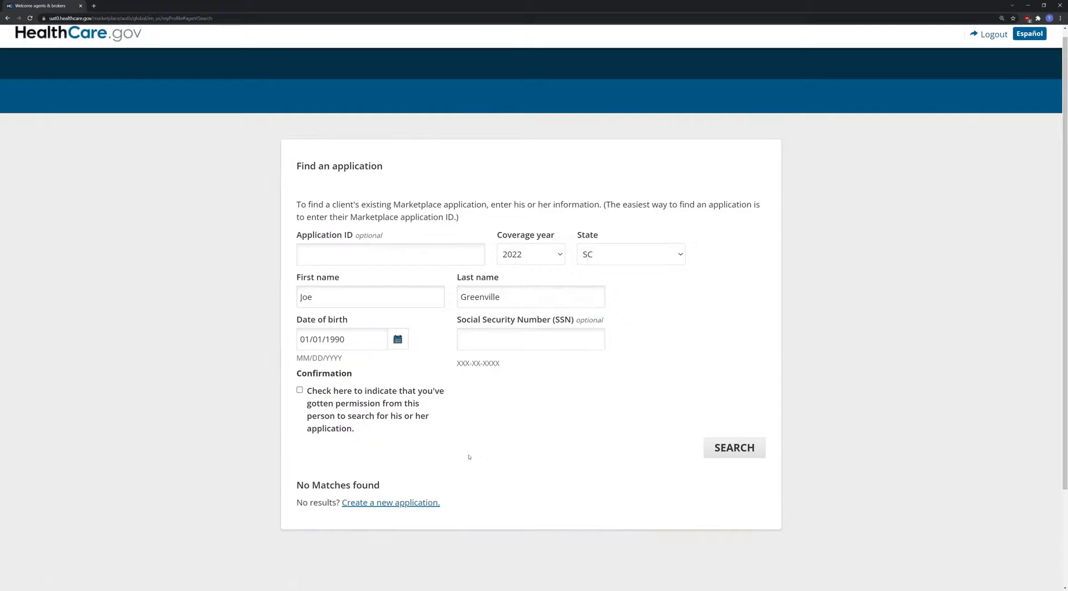
scroll(405, 477, down, 1)
click(406, 477)
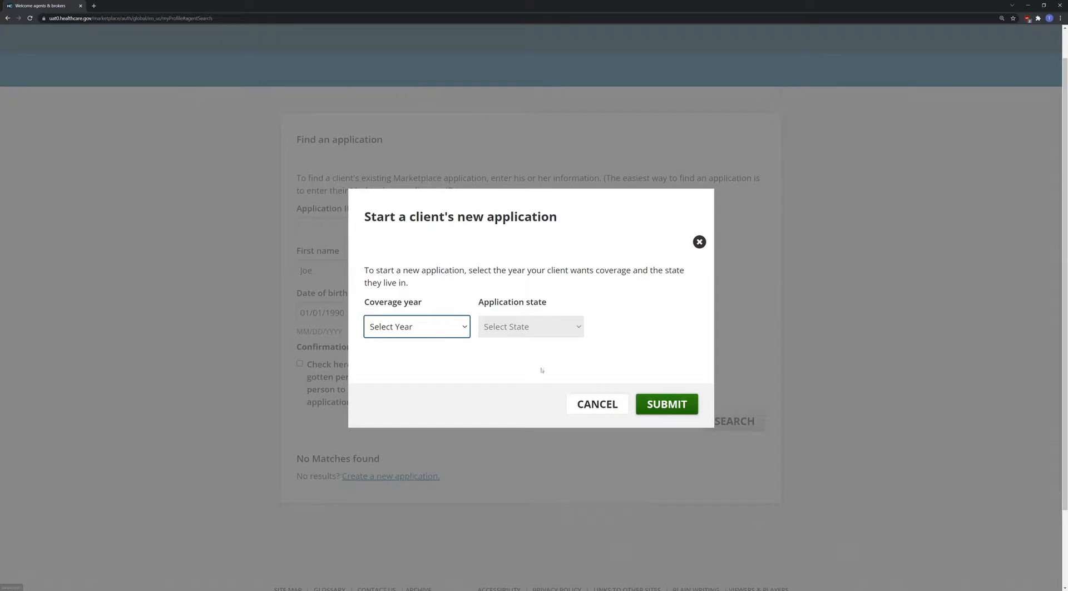
- Create the new application for coverage year 2022 in South Carolina
click(437, 319)
click(419, 355)
click(526, 329)
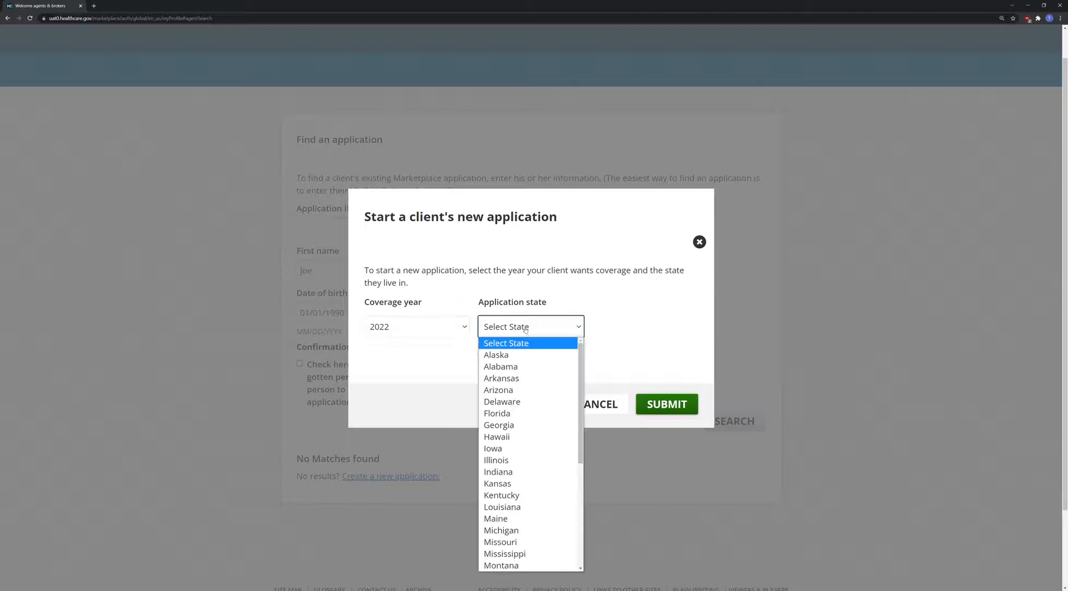
scroll(526, 369, down, 3)
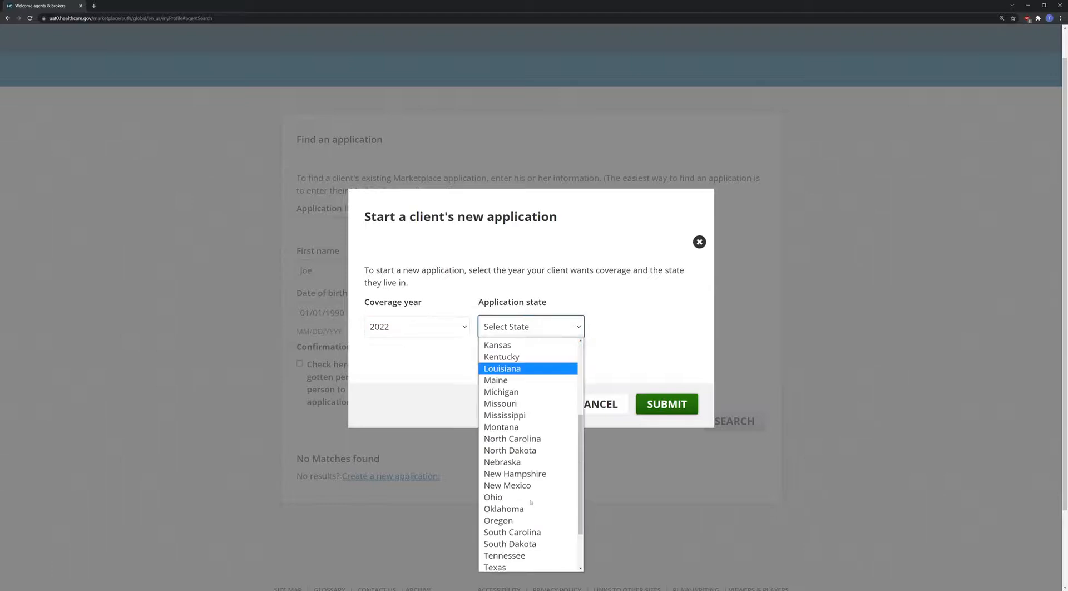
click(532, 535)
click(668, 404)
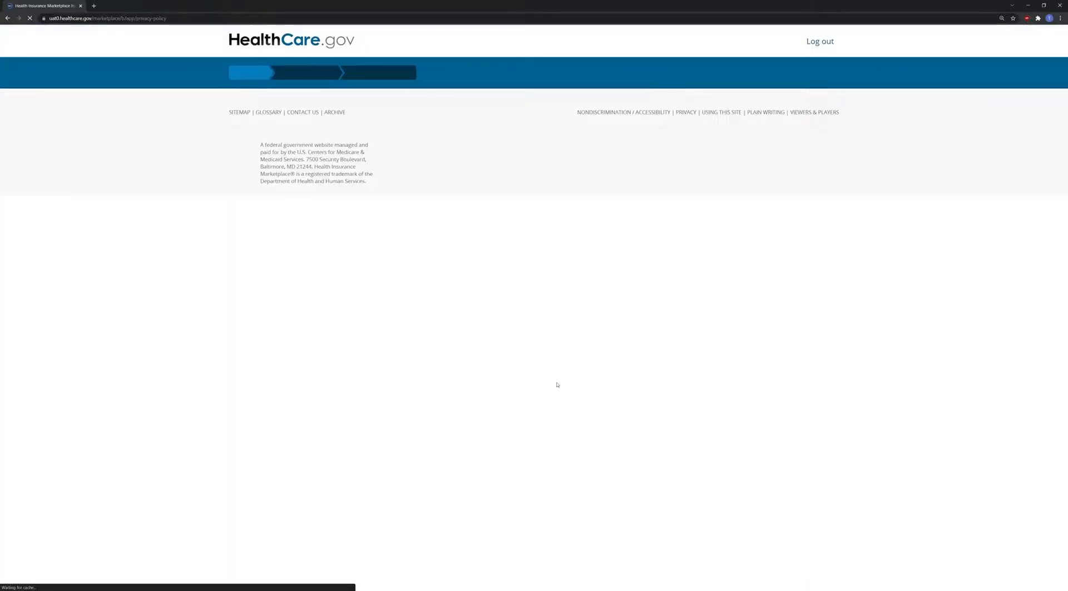
- Accept both privacy statements and continue into the application
click(301, 460)
click(453, 504)
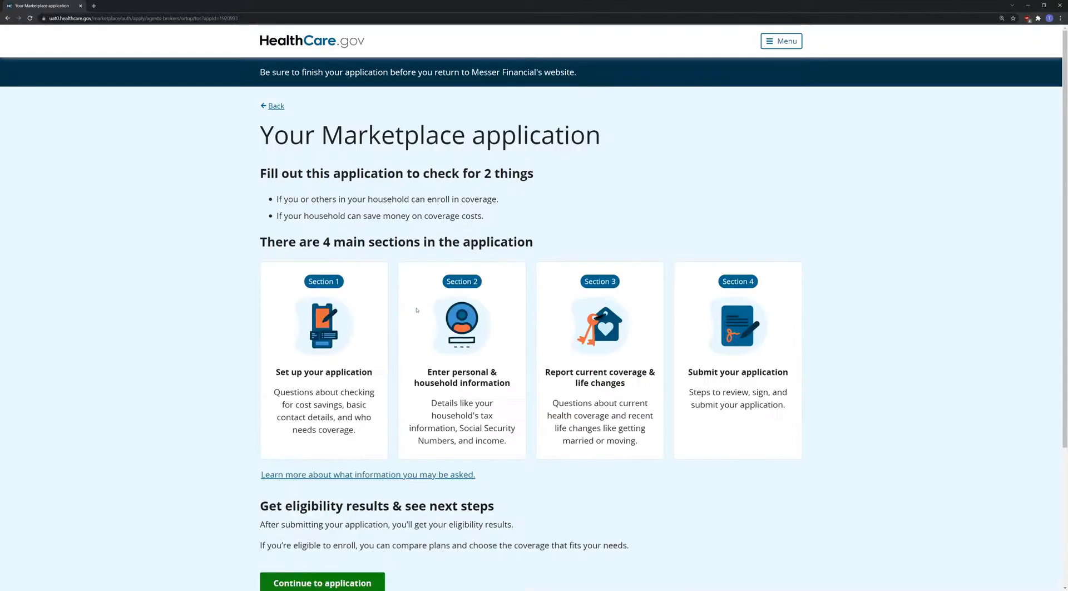
scroll(417, 308, down, 4)
click(321, 474)
- Enter 2 tax household members, income $73,000 or less, and check all savings options
click(316, 311)
text(2)
click(322, 375)
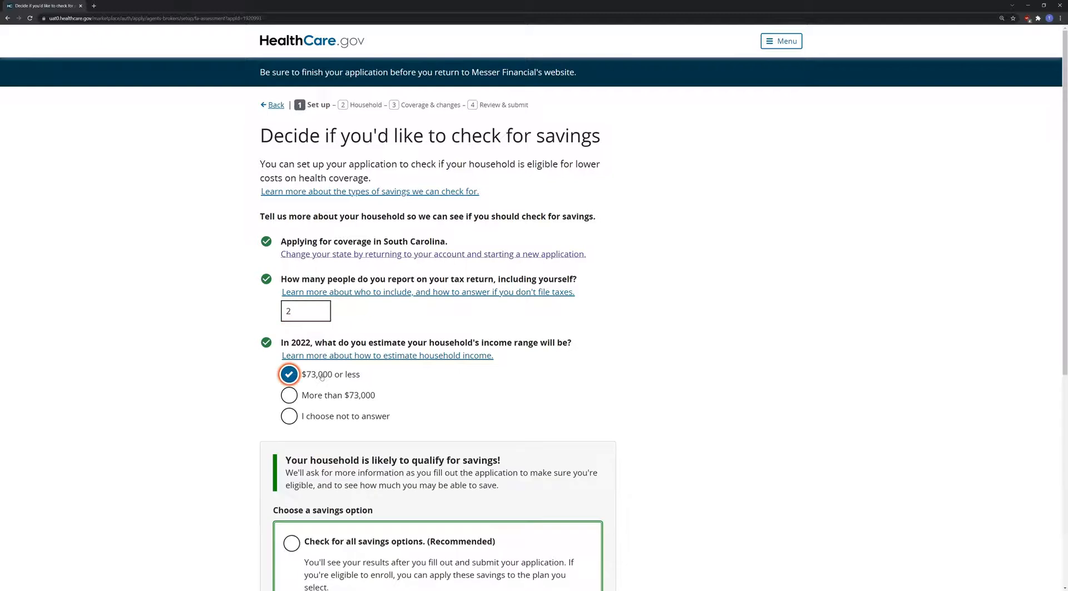
scroll(330, 440, down, 1)
click(295, 473)
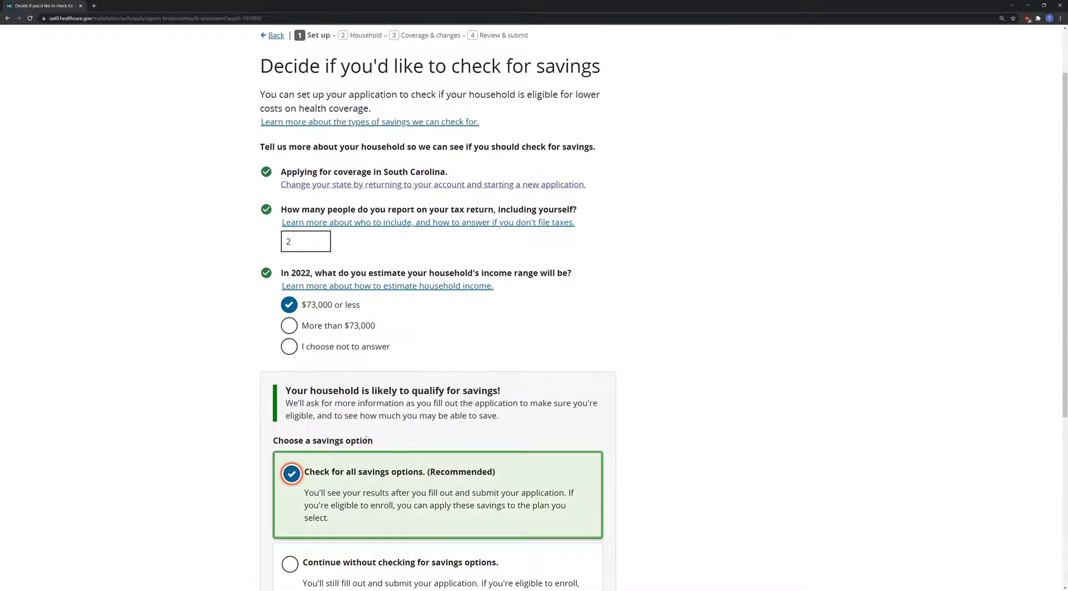
scroll(300, 494, down, 2)
click(292, 531)
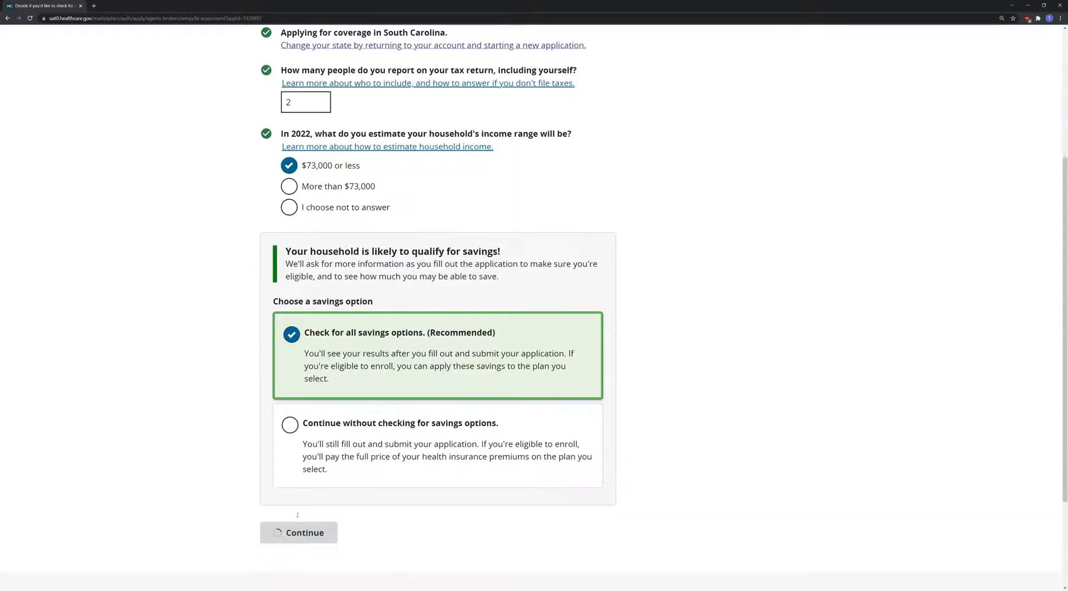
click(339, 258)
- Enter the client's first and last name and indicate they need coverage
text(Jowe)
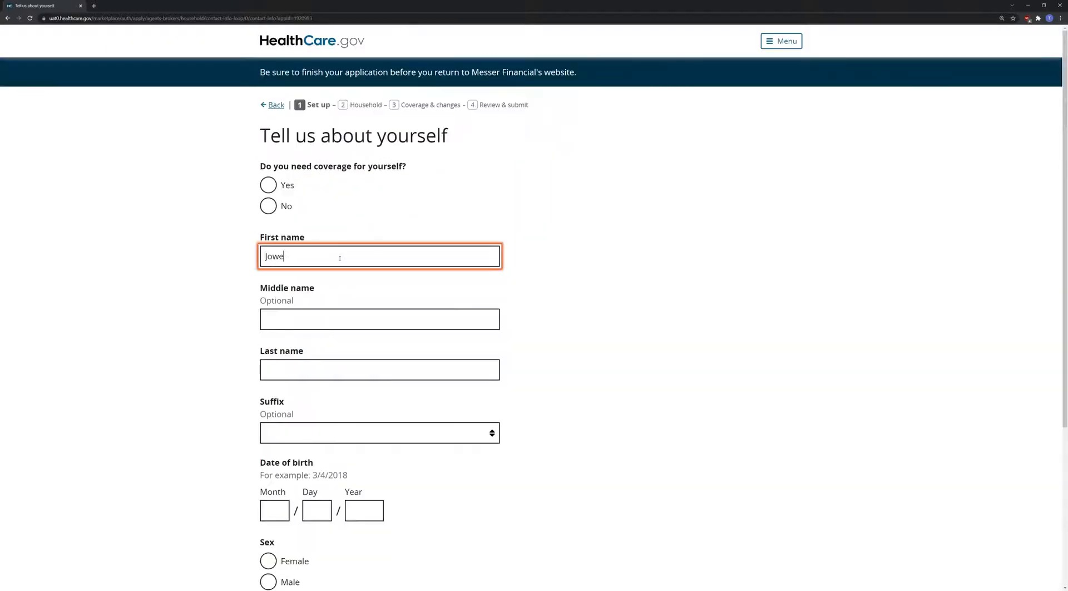
key(BackSpace)
text(e)
key(Tab)
key(Tab)
text(Gree)
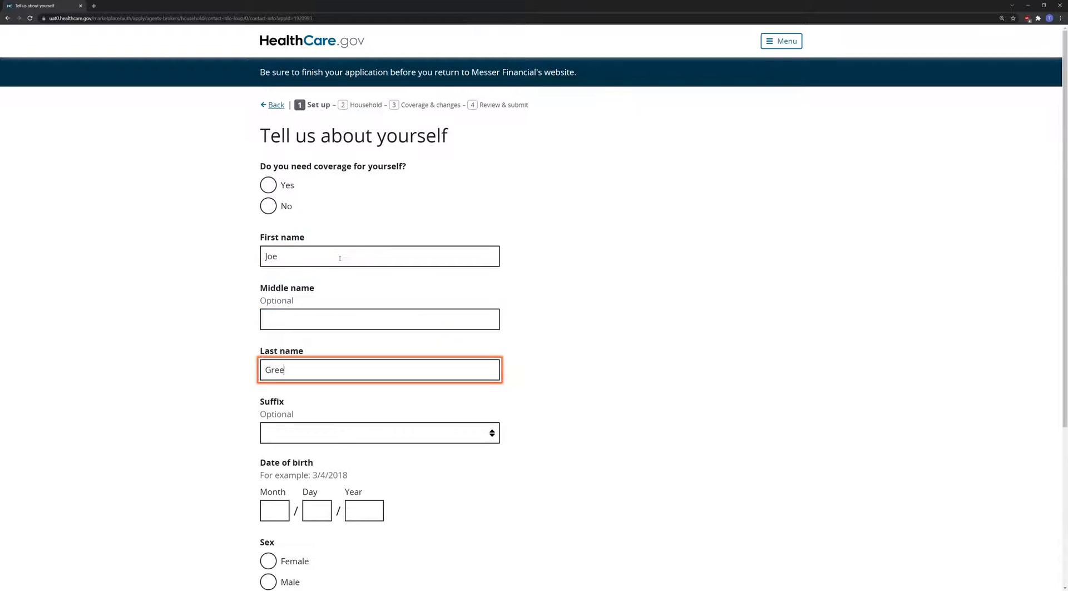
text(nville)
click(278, 183)
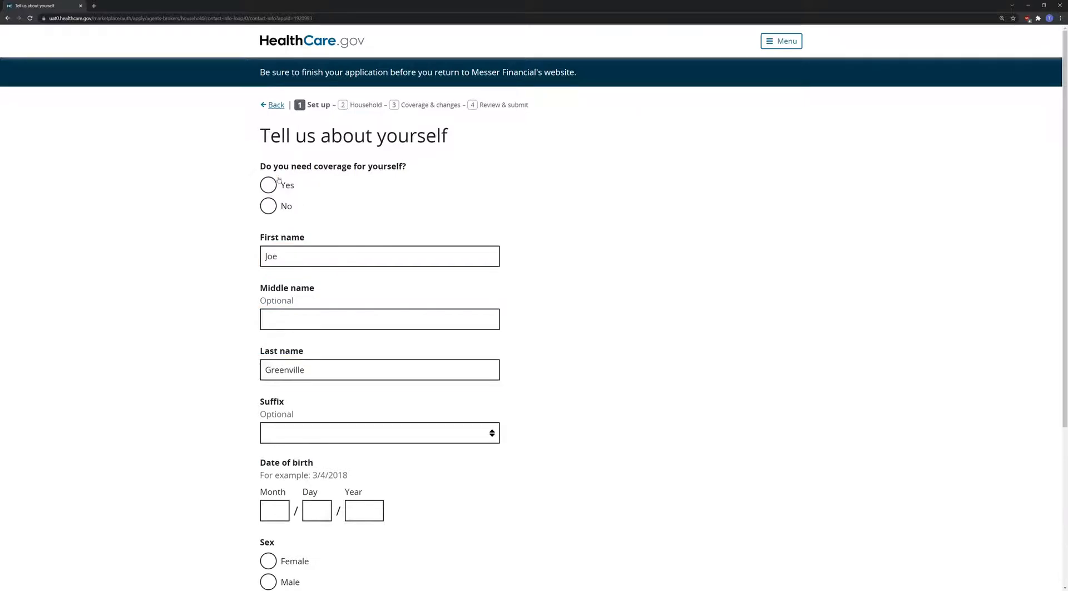
scroll(280, 206, down, 1)
- Enter the client's birth date, set sex to Male, and save
click(276, 443)
text(01)
key(Tab)
text(01)
key(Tab)
text(1990)
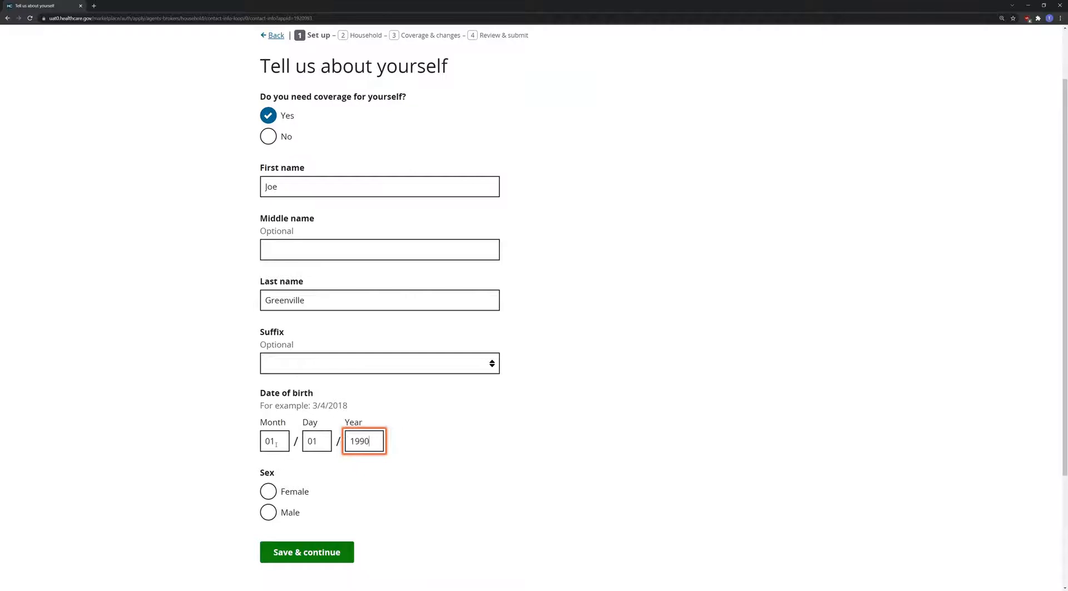
scroll(276, 444, down, 1)
click(269, 477)
click(308, 517)
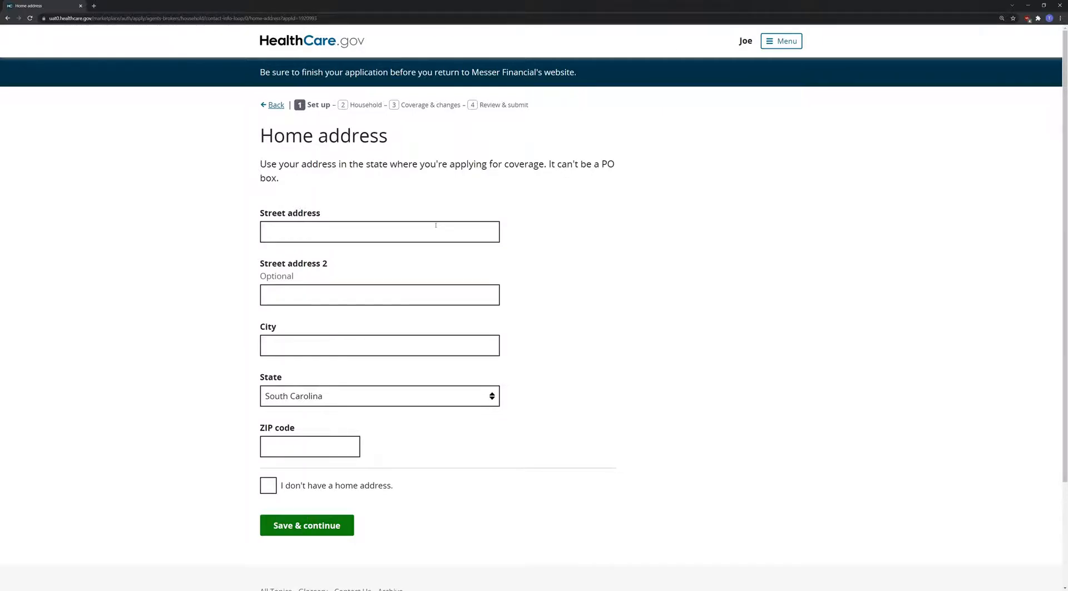
- Enter the client's street address, city and ZIP, and confirm it as the home address
scroll(442, 227, down, 1)
click(355, 162)
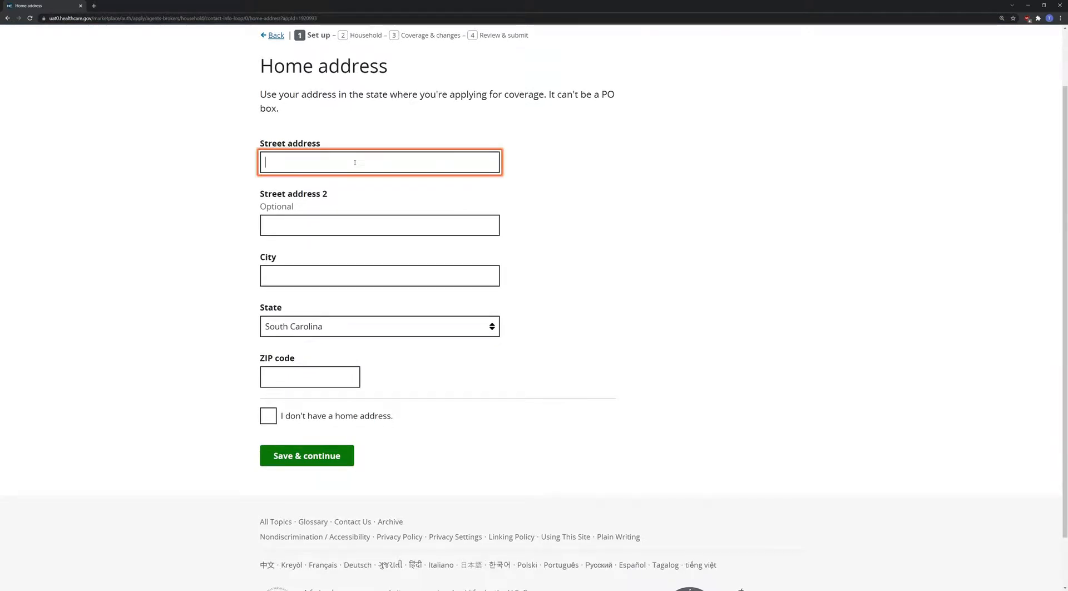
text(321 Test St)
key(Tab)
key(Tab)
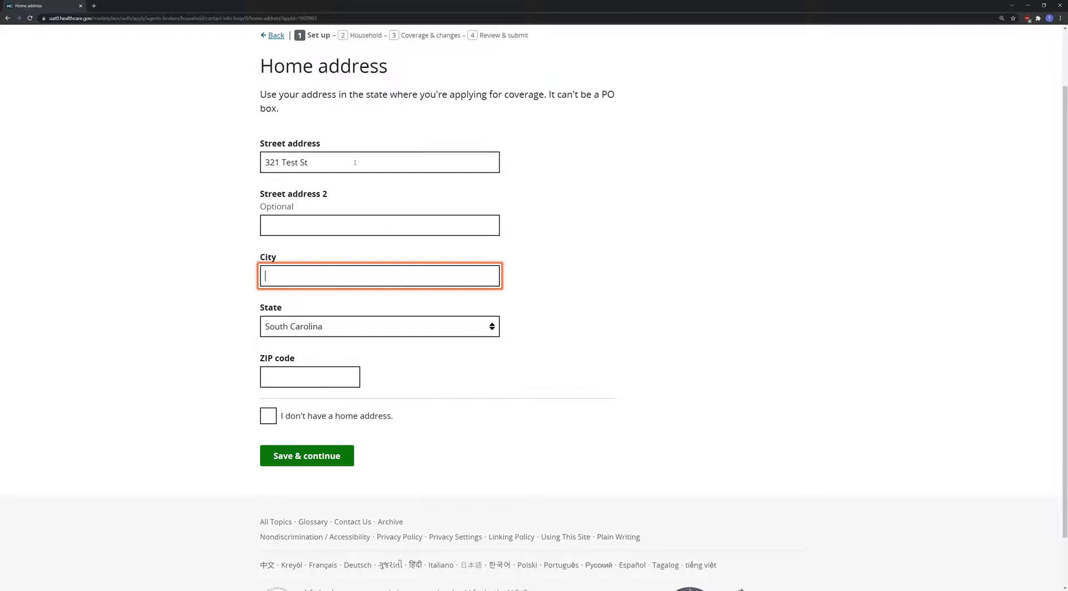
text(Greenville)
key(Tab)
key(Tab)
text(29601)
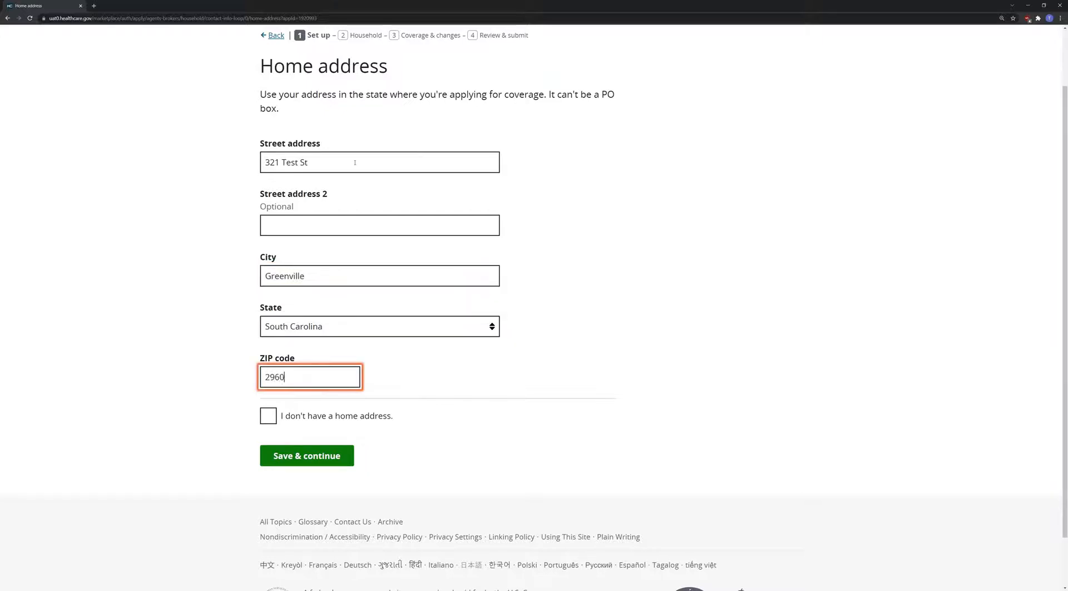
click(312, 445)
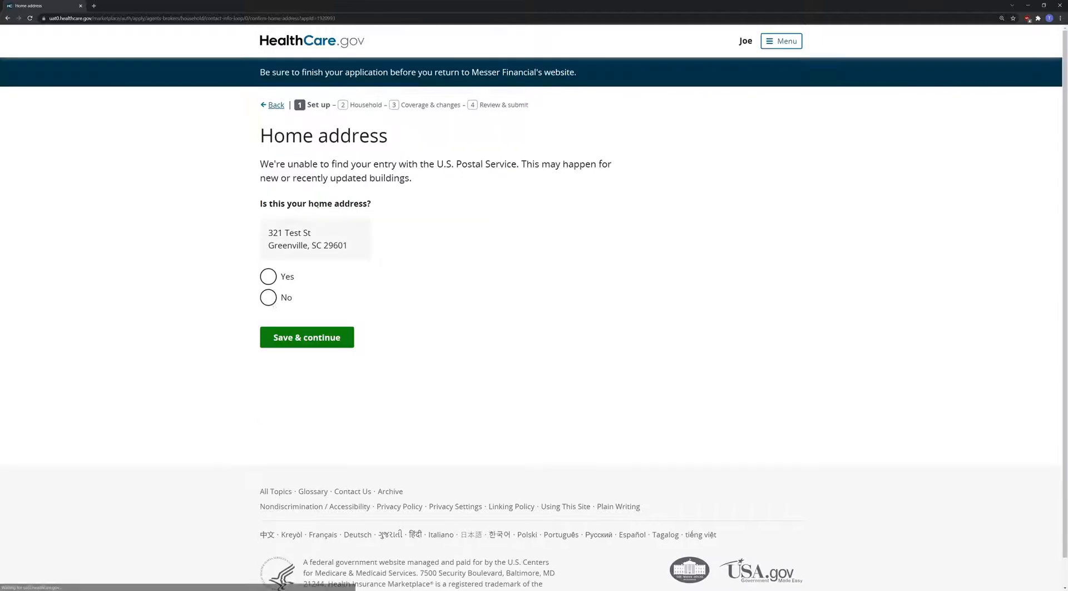
click(269, 277)
click(298, 338)
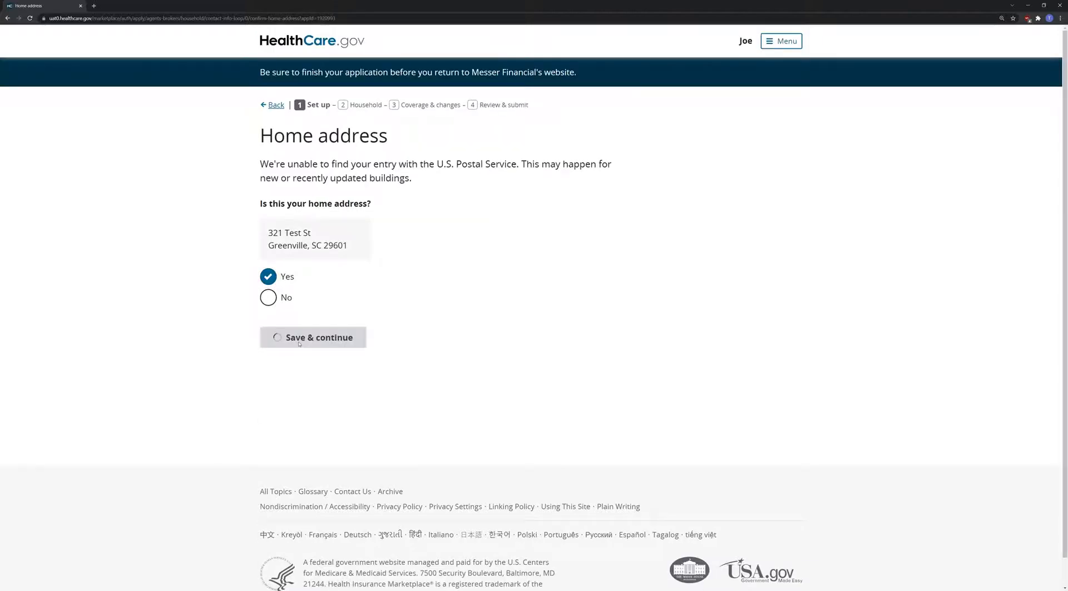
- Add the client's phone number as a Mobile contact and keep English as the language
click(269, 239)
click(307, 299)
scroll(329, 222, down, 1)
click(326, 208)
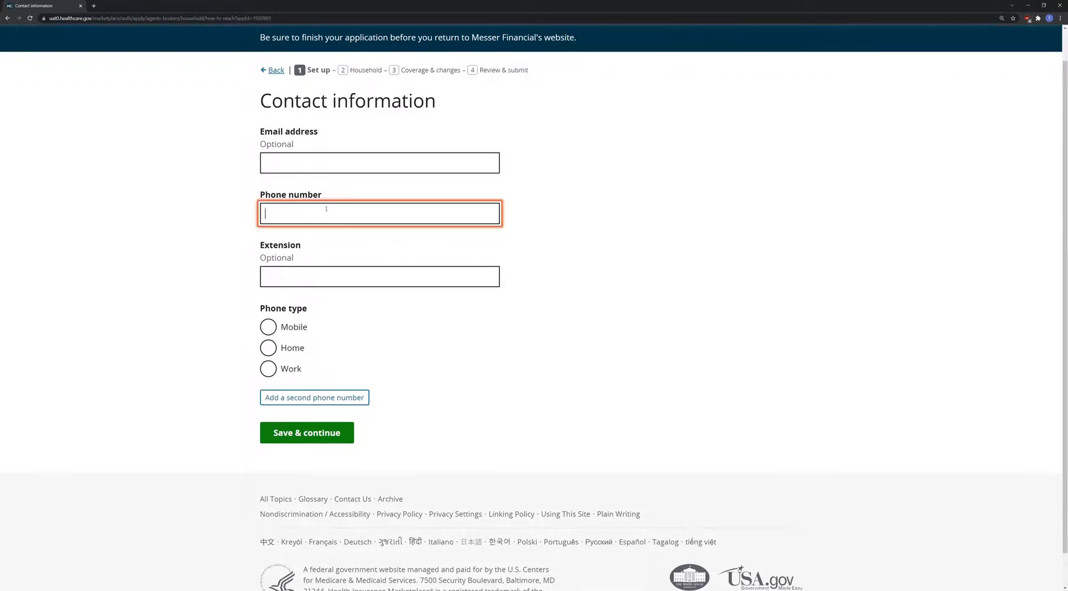
text(111-111-111)
click(375, 321)
click(335, 214)
text(1)
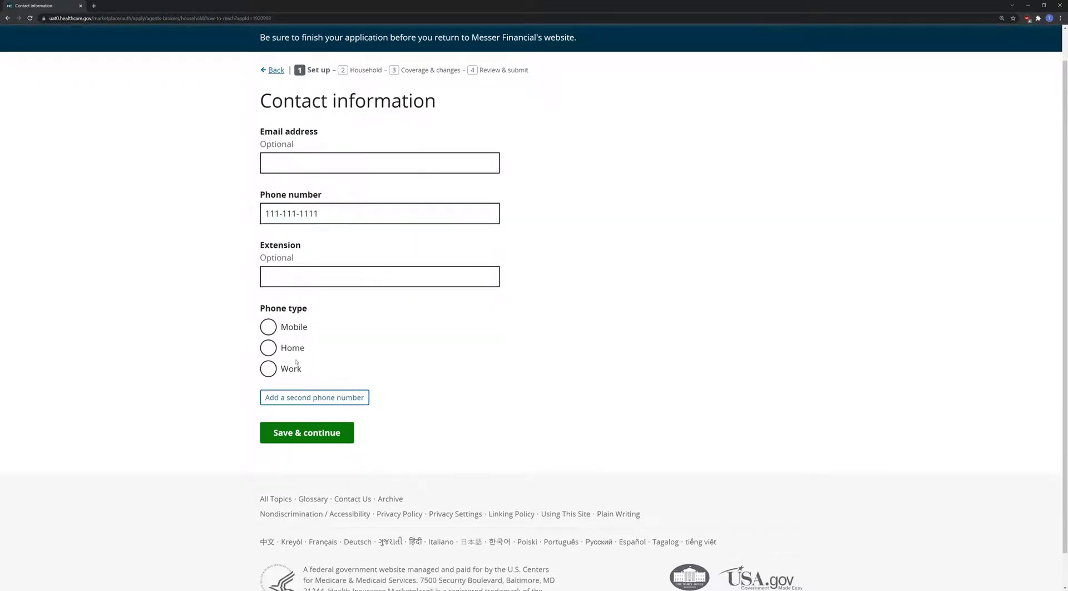
click(278, 326)
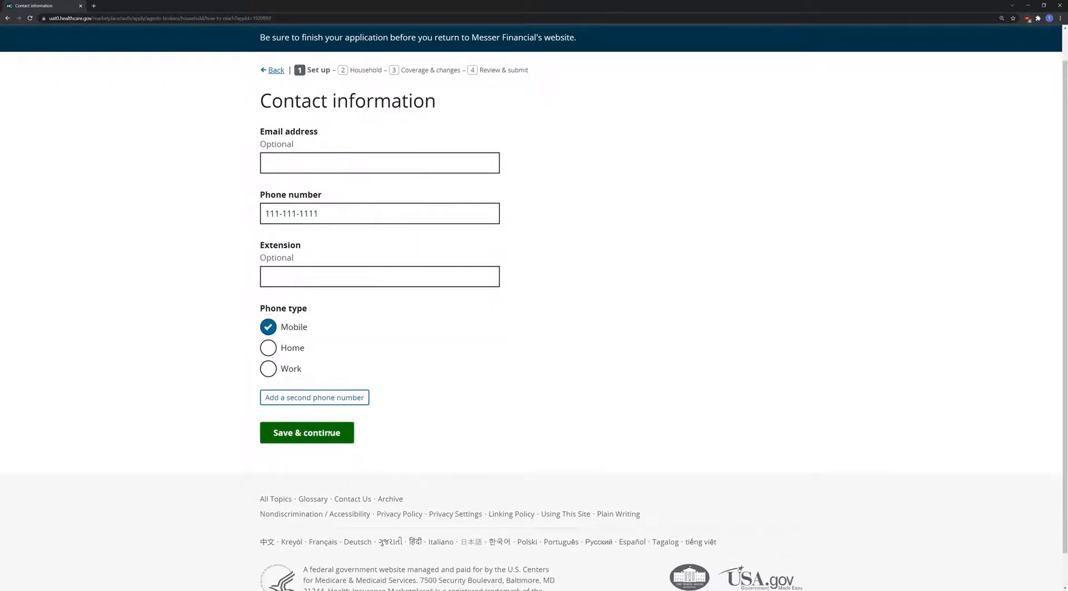
click(335, 427)
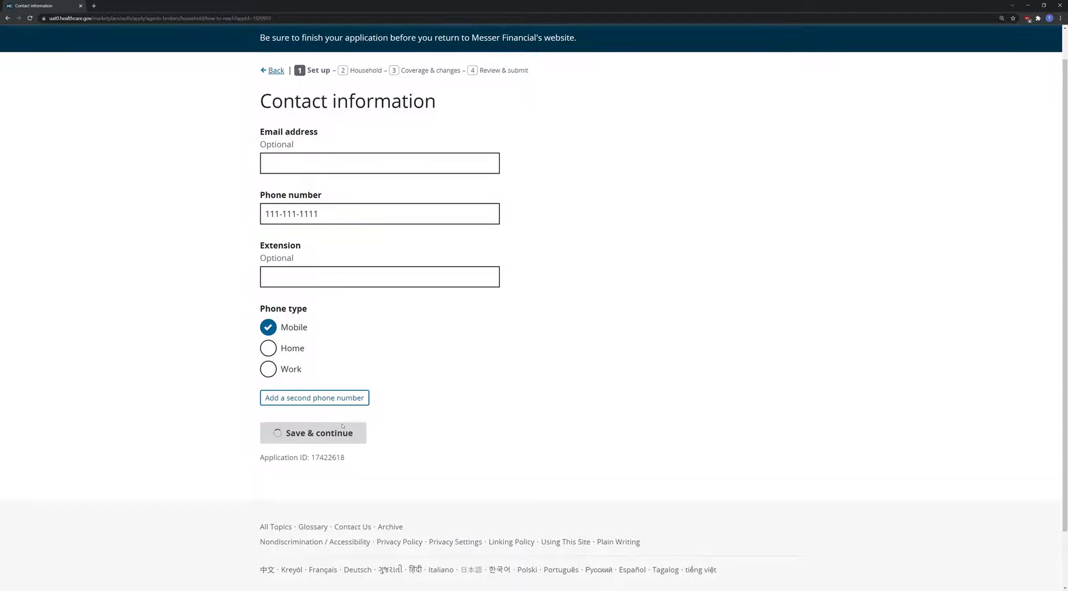
click(321, 309)
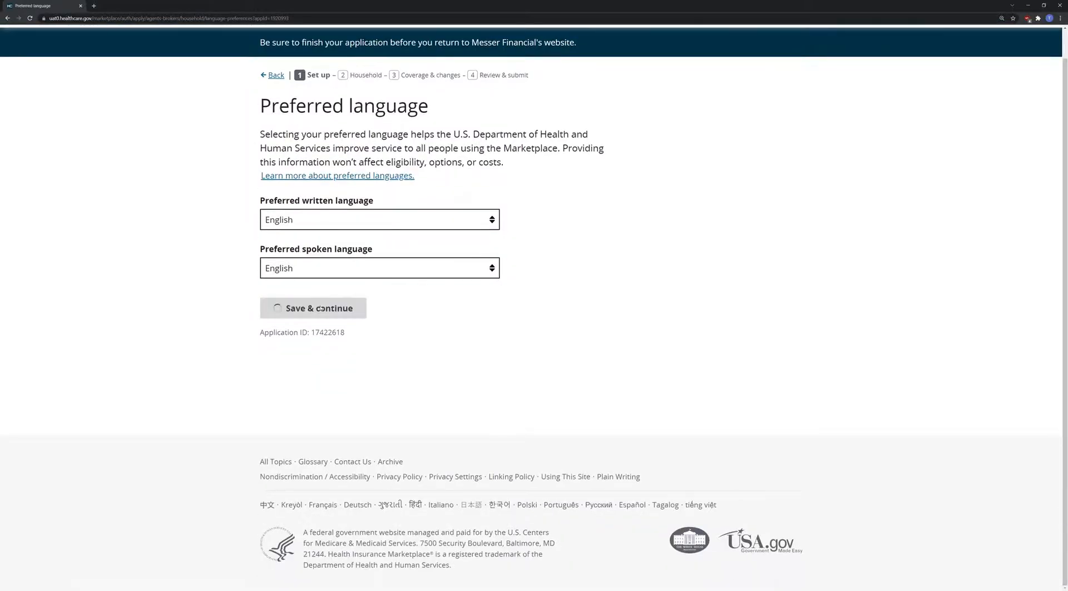
- Choose paper notices by mail and record that an agent or broker is helping
click(312, 218)
click(314, 256)
click(278, 222)
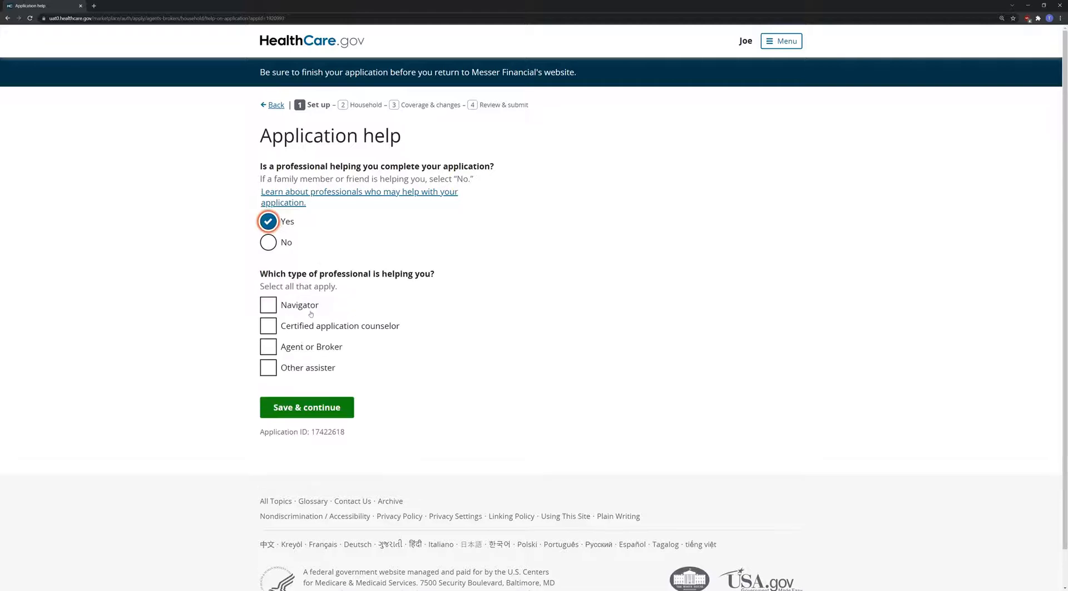
click(304, 348)
scroll(322, 434, down, 1)
- Enter the helping agent's name and NPN and save
click(313, 394)
text(Tp[)
key(Tab)
key(shift+Tab)
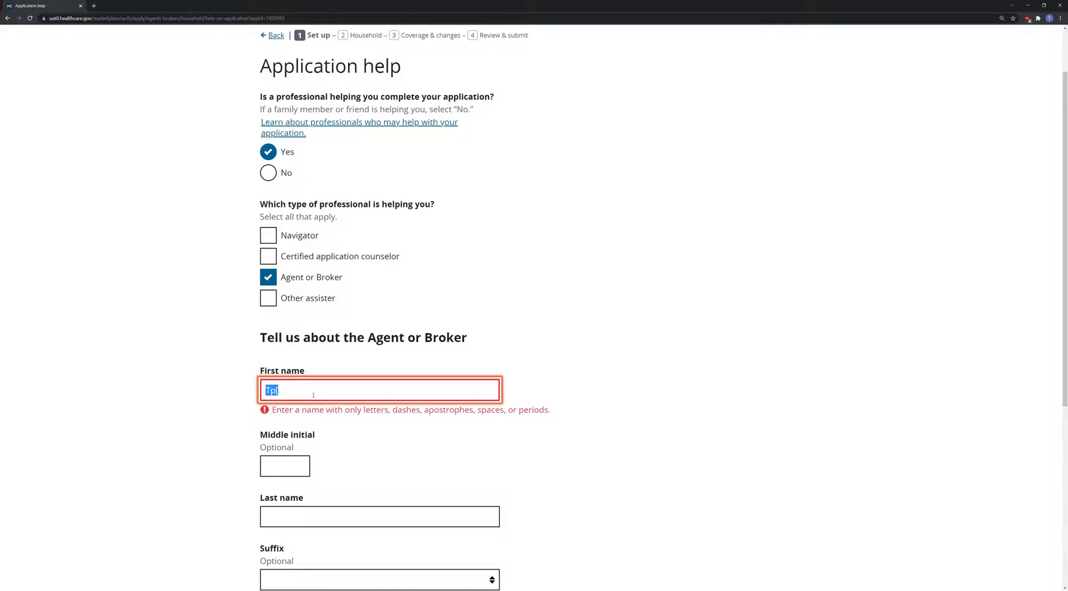
text(Top)
key(Tab)
key(Tab)
text(LourieAgent)
key(Tab)
key(Tab)
text(11111)
click(347, 366)
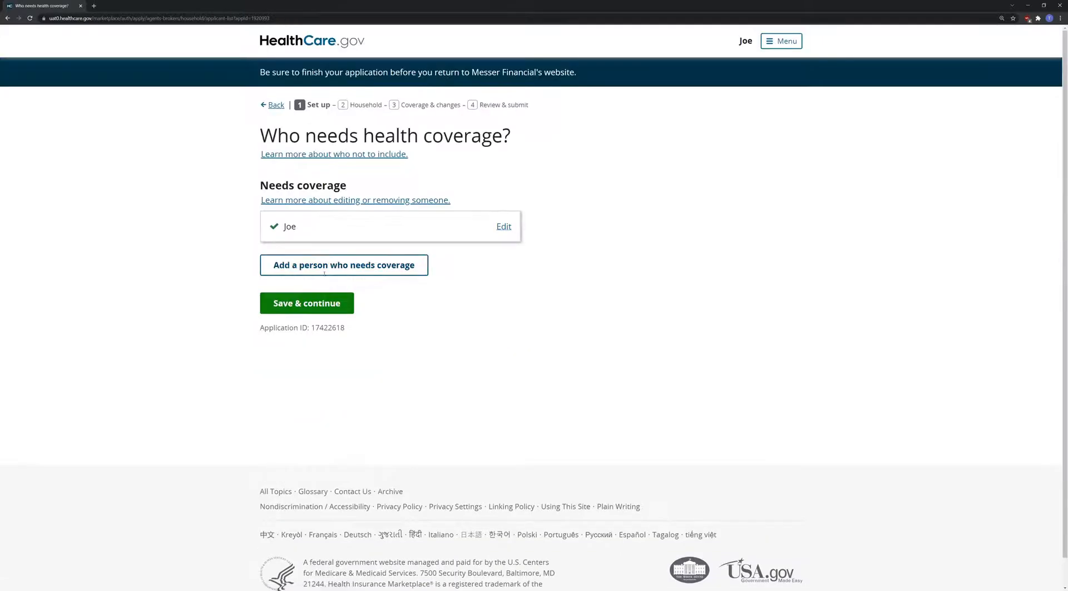
- Add a second person needing coverage with the spouse's name and birth date
click(325, 273)
click(318, 210)
text(Jane)
key(Tab)
key(Tab)
text(Greenville)
click(659, 423)
scroll(655, 419, down, 2)
click(275, 396)
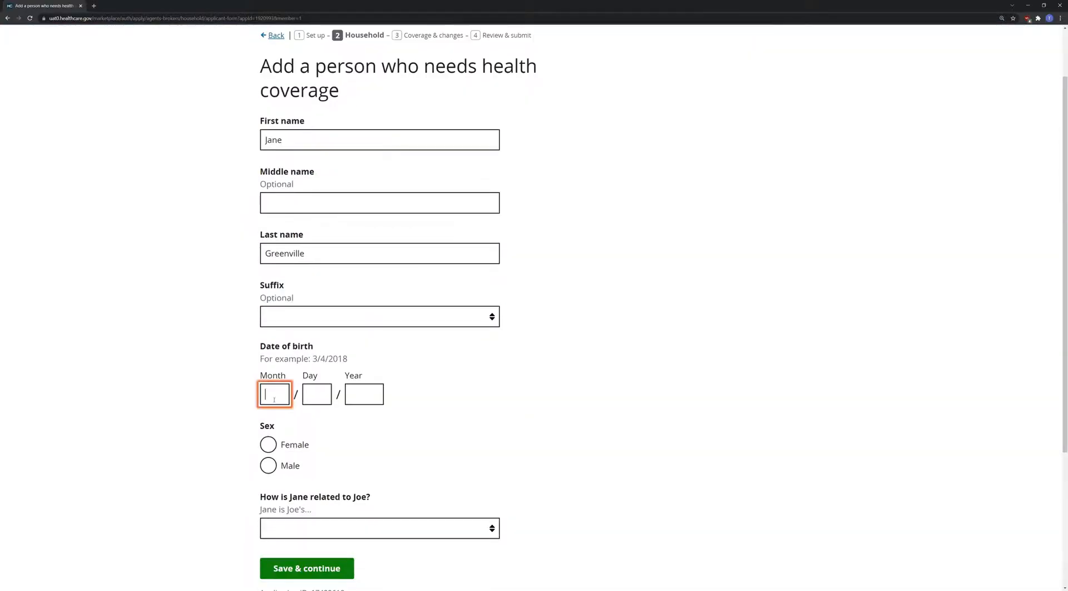
text(01011991)
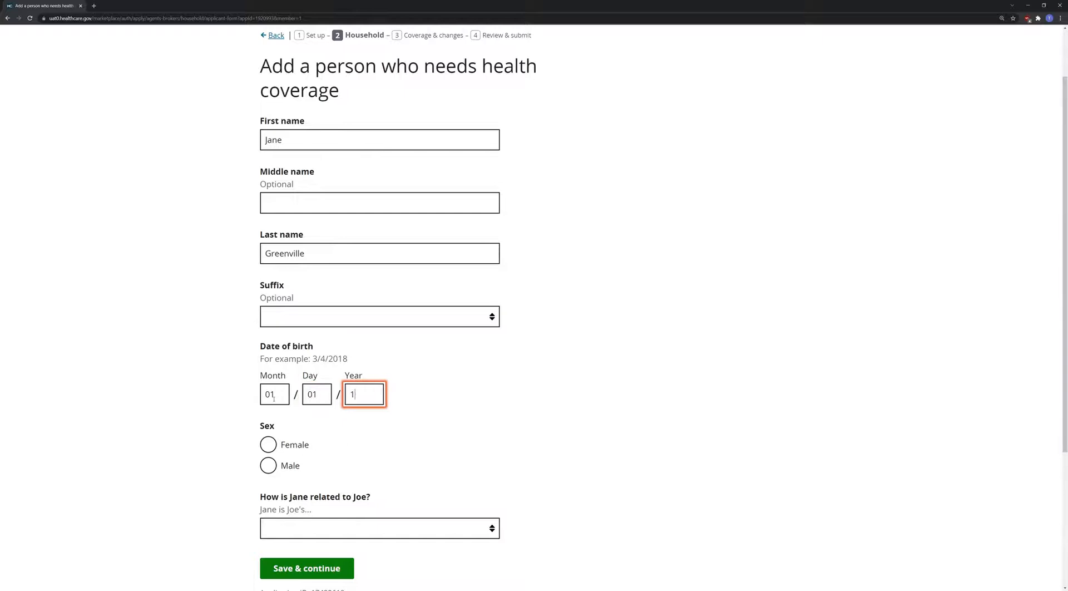
- Set her as Female with relationship Spouse, save, and confirm married status
click(269, 444)
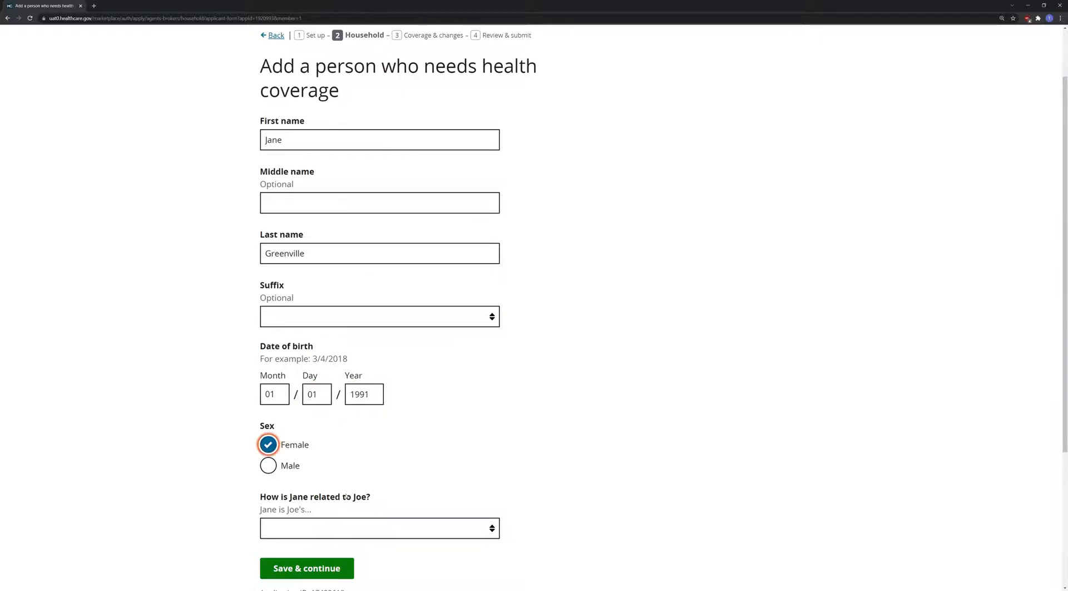
click(338, 528)
click(333, 300)
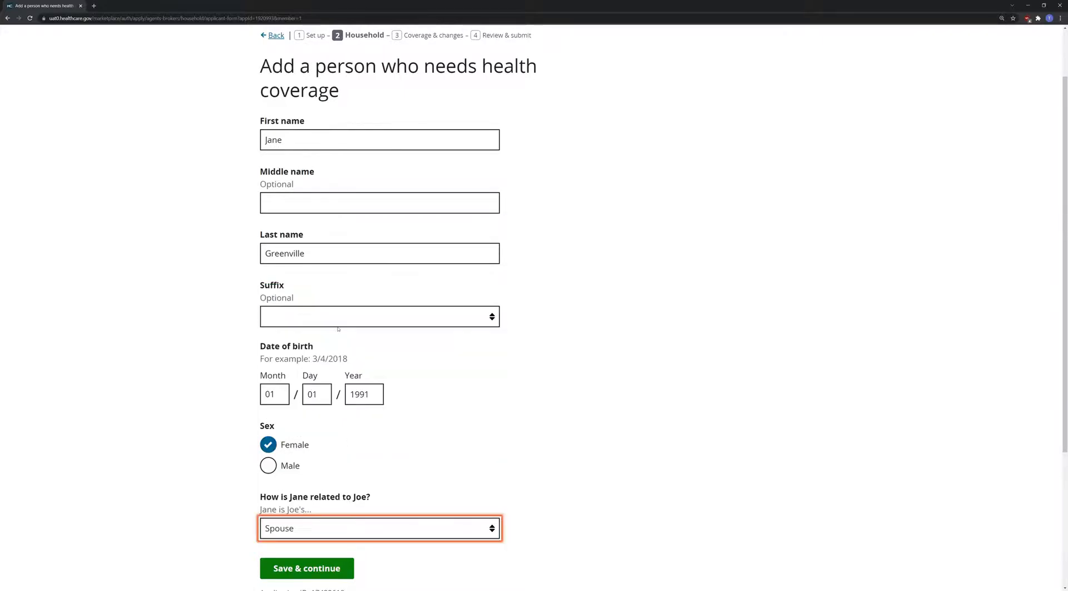
click(339, 569)
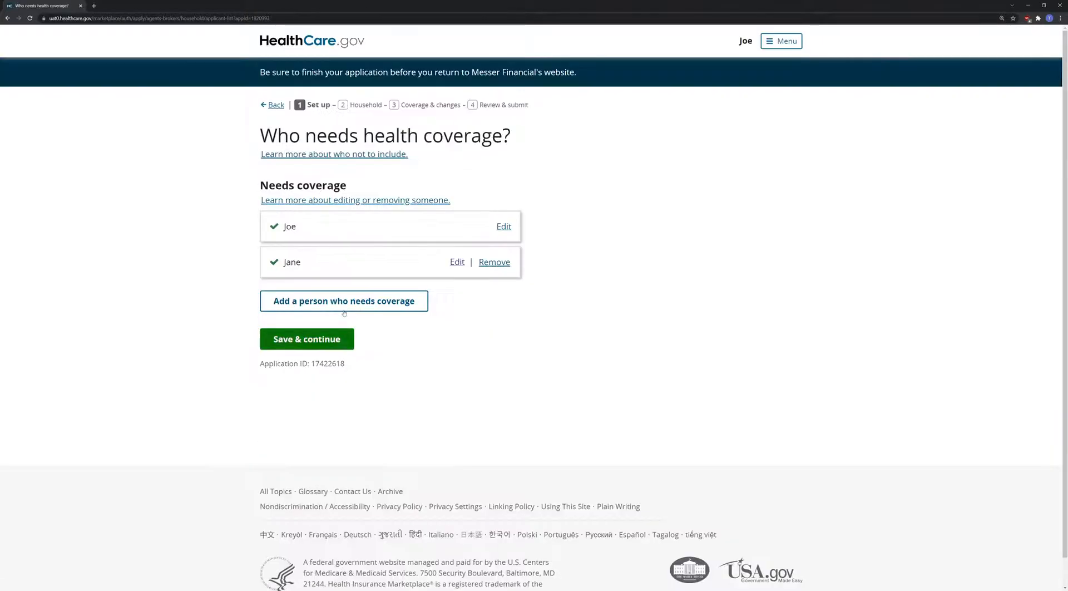
click(306, 339)
click(292, 480)
click(300, 271)
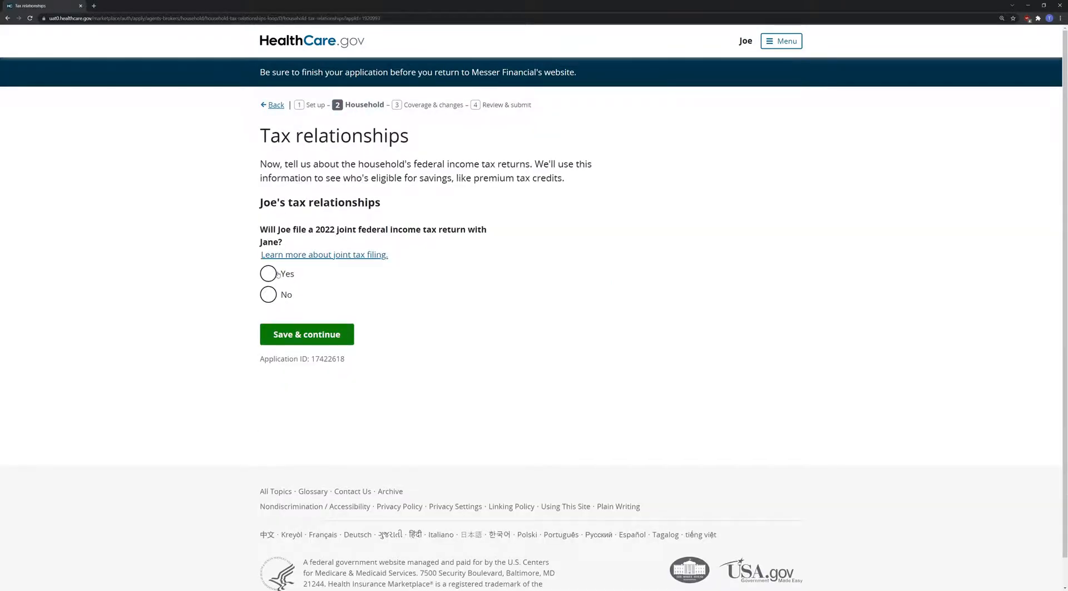
- Record joint tax filing, no dependents, and the same home address for the spouse
click(282, 275)
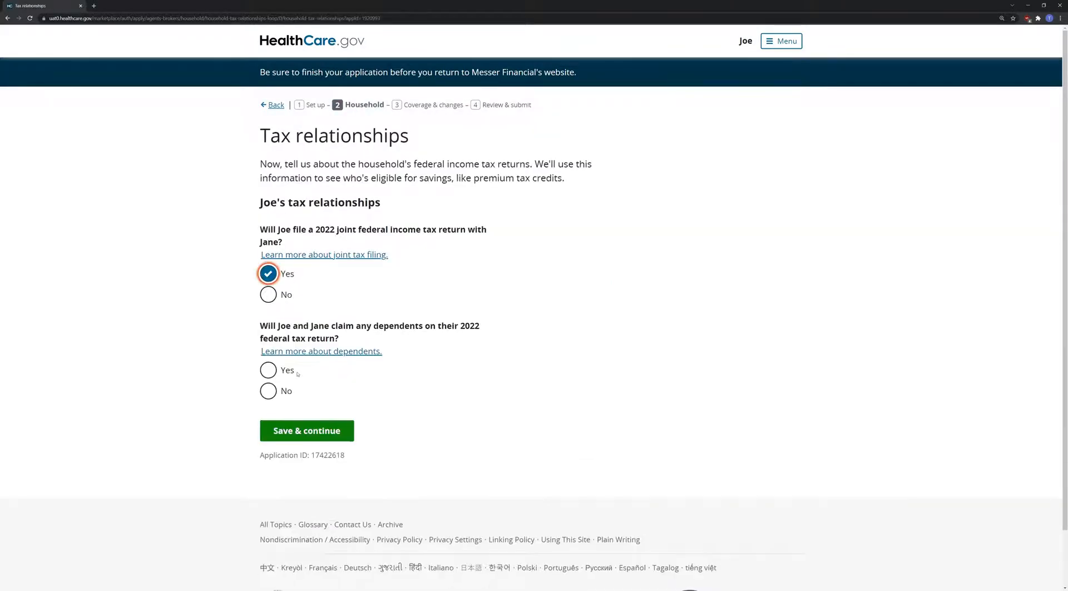
click(268, 390)
click(286, 431)
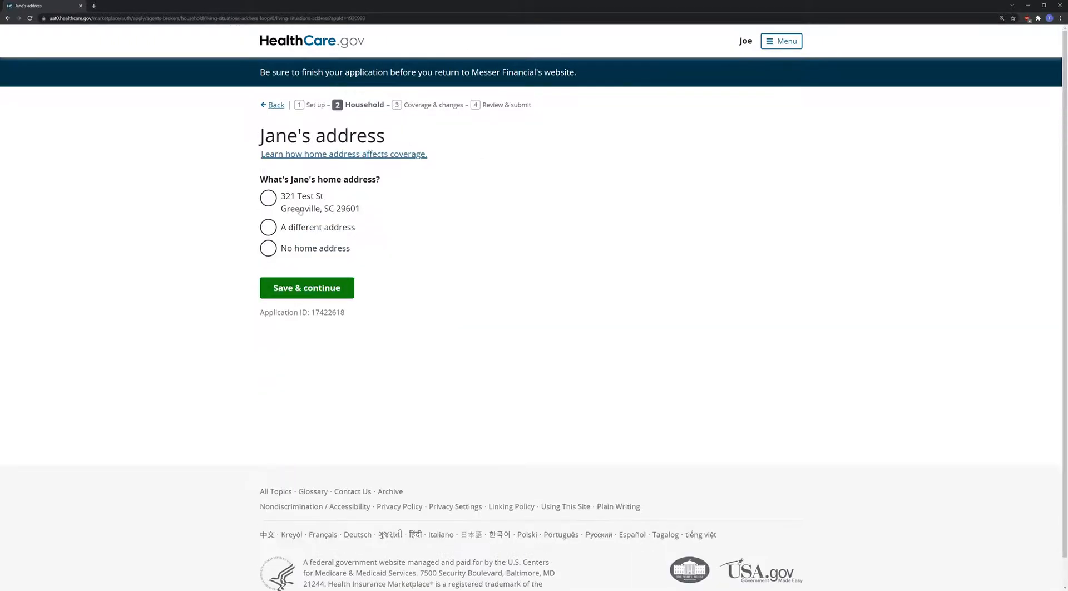
click(305, 287)
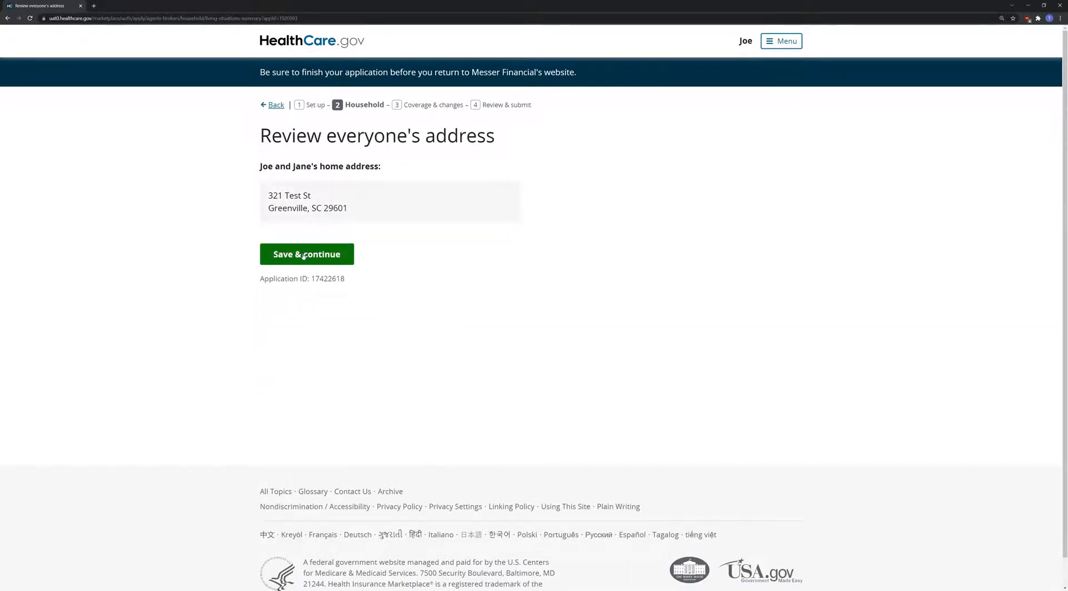
click(303, 255)
- Answer None of these for caretakers and special situations, and skip both race/ethnicity questions
click(301, 339)
click(298, 373)
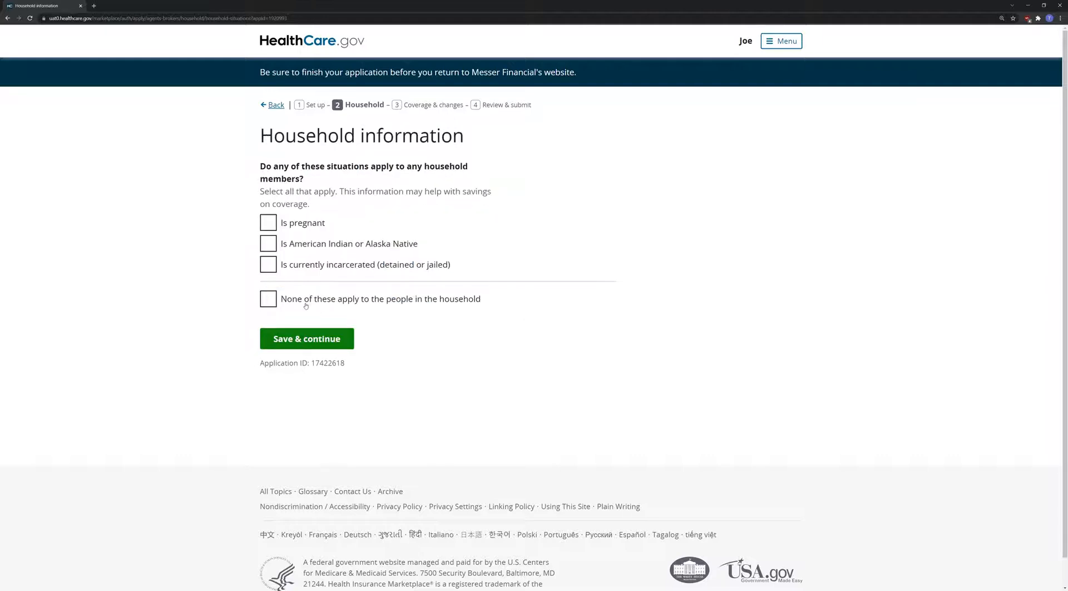
click(267, 298)
click(301, 341)
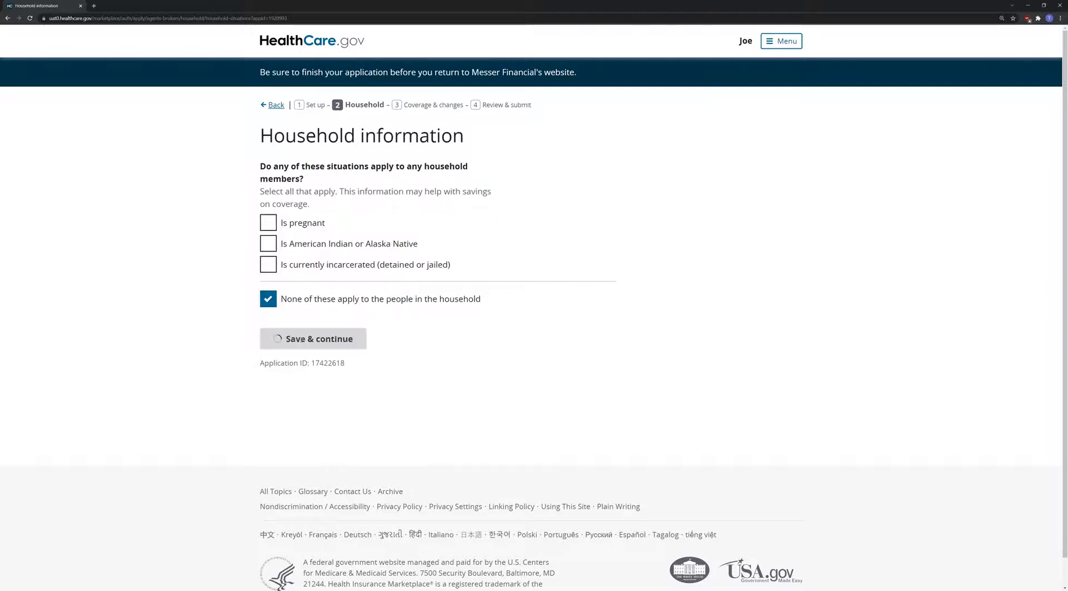
scroll(290, 309, down, 5)
click(313, 368)
scroll(313, 374, down, 5)
click(314, 369)
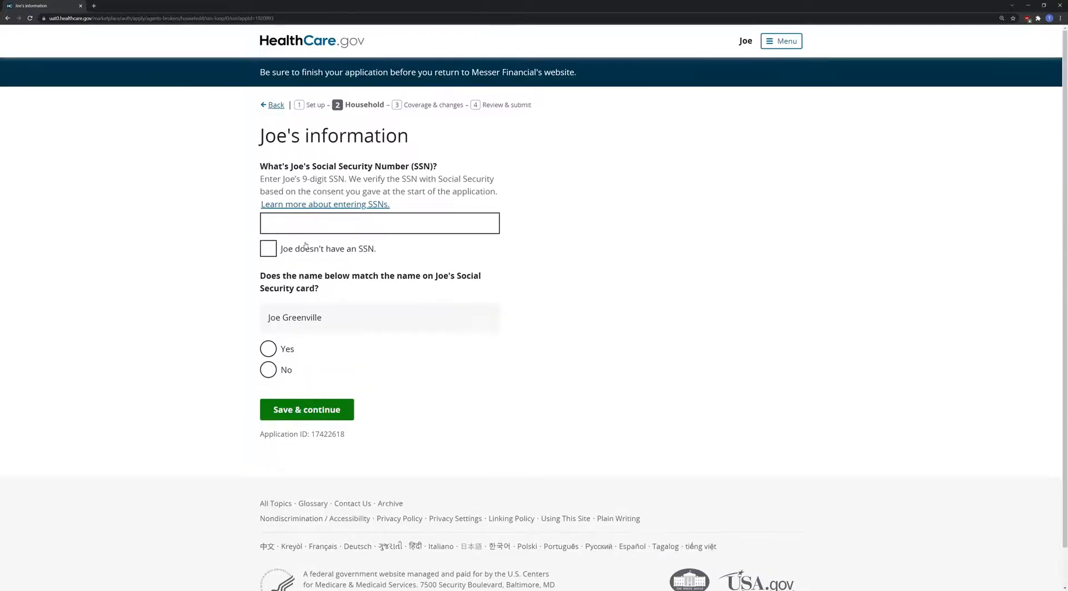
- Record that neither the applicant nor the spouse has an SSN
click(278, 248)
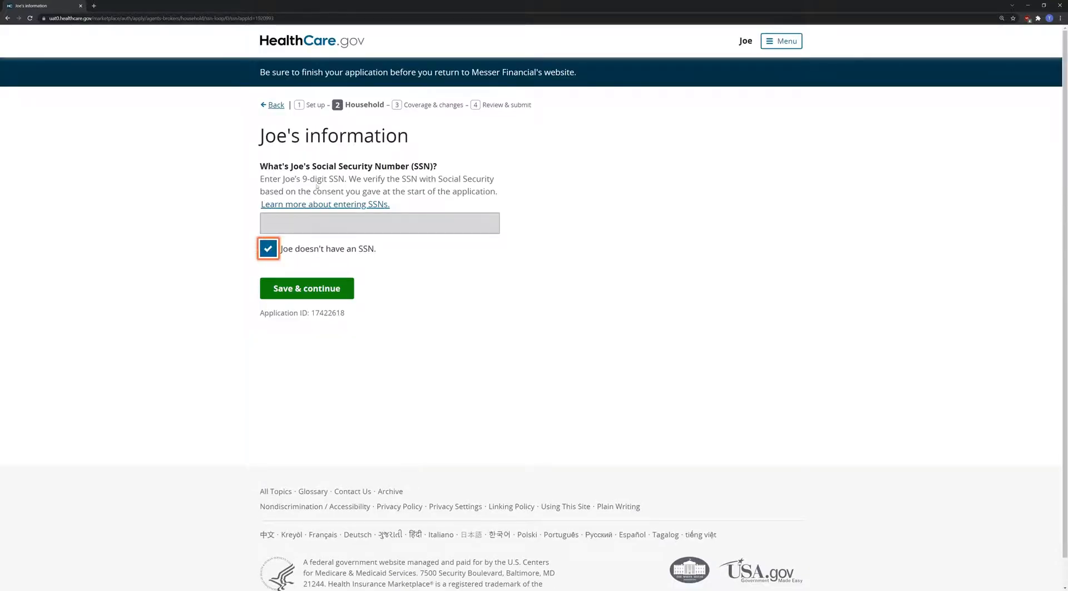
click(319, 288)
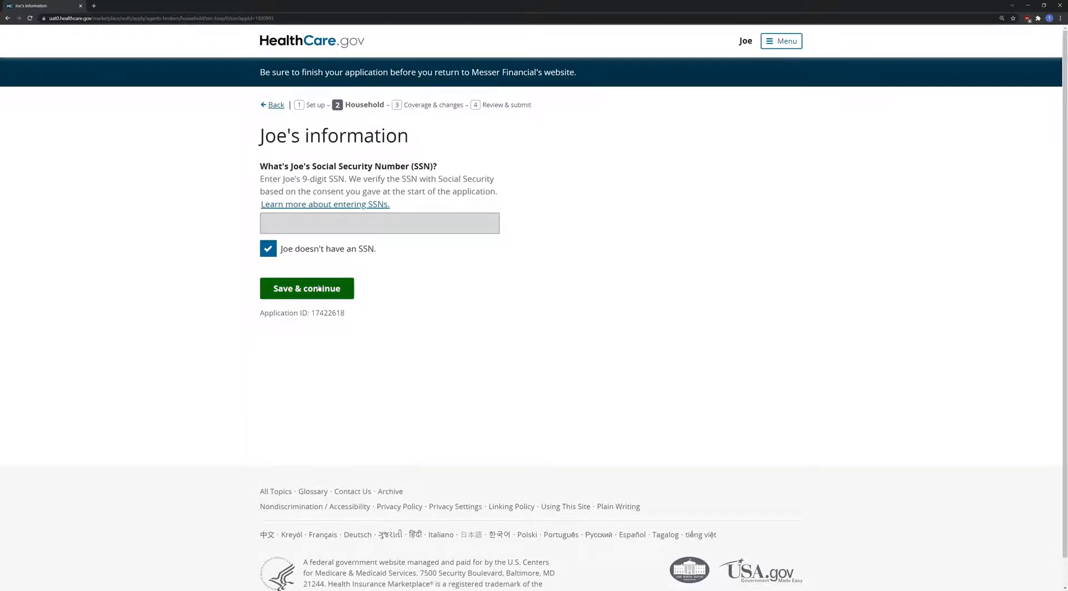
click(304, 251)
click(311, 290)
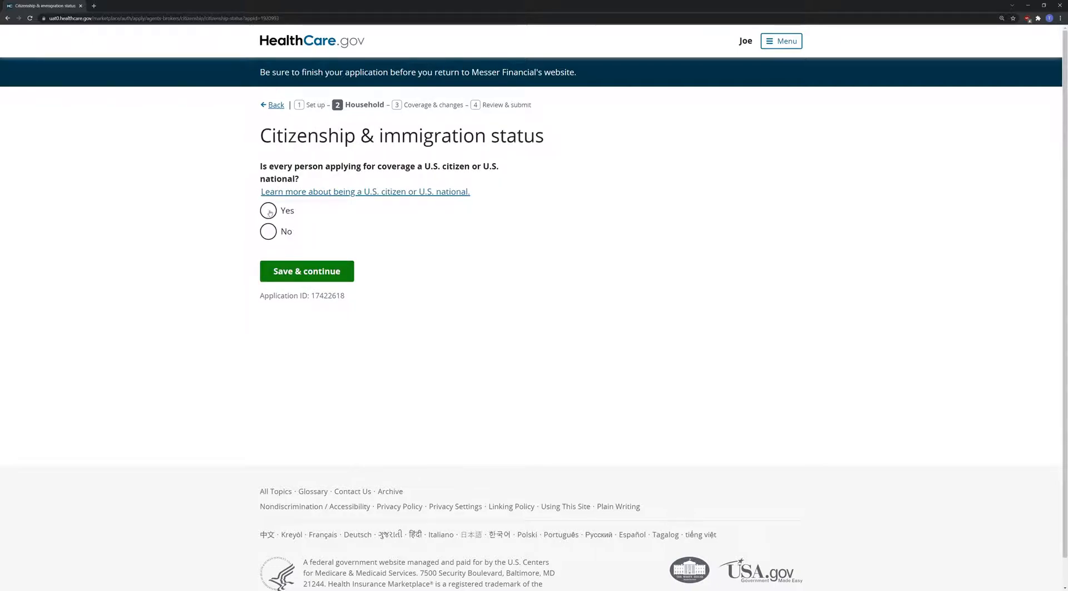
- Confirm every applicant is a U.S. citizen and none is naturalized
click(272, 211)
click(305, 265)
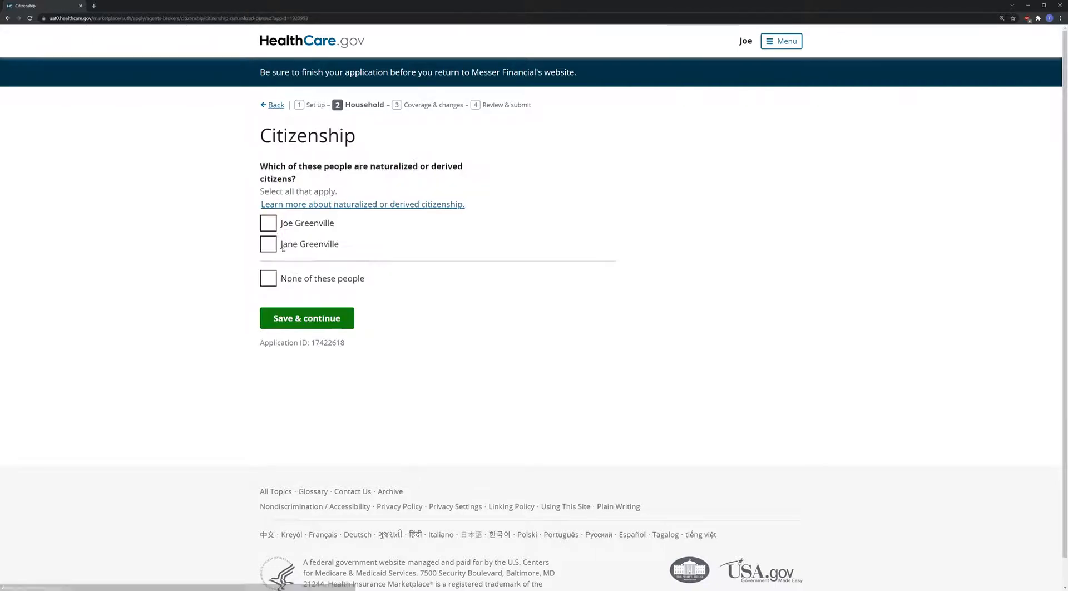
click(287, 274)
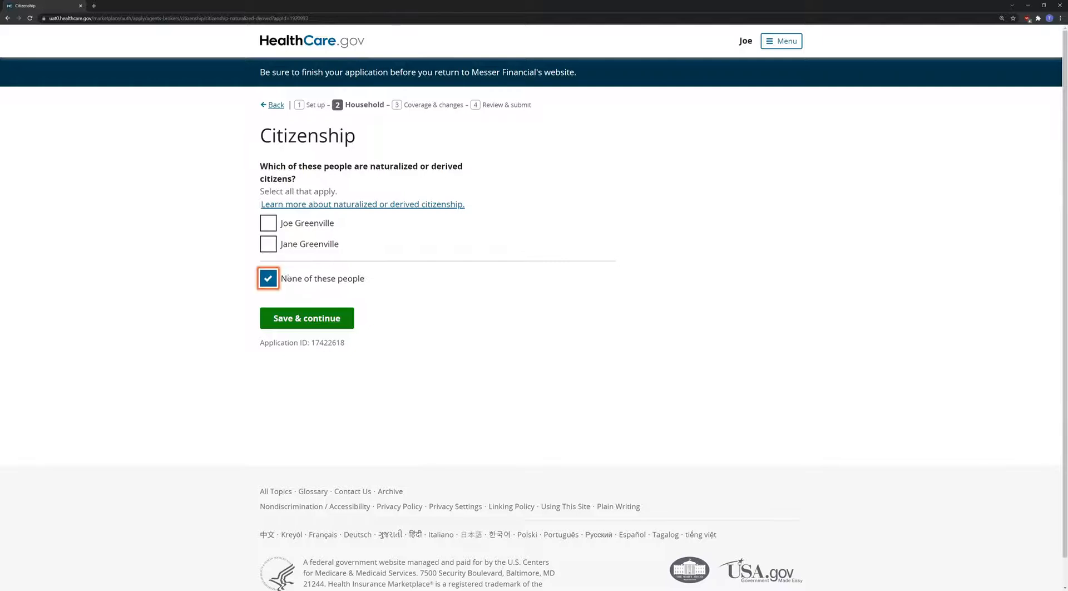
click(296, 318)
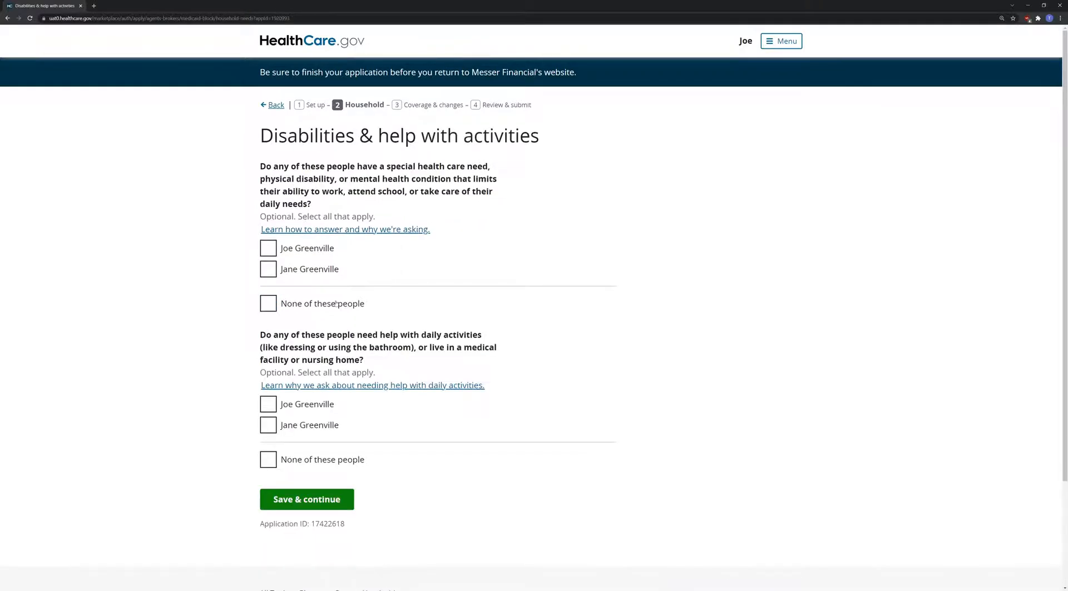
- Answer none of these people for health conditions, daily-activity help and the next question
click(335, 309)
click(330, 460)
click(330, 493)
click(328, 303)
click(330, 343)
- Mark no coverage changes and that no one gets income this month
click(310, 285)
click(310, 318)
click(312, 283)
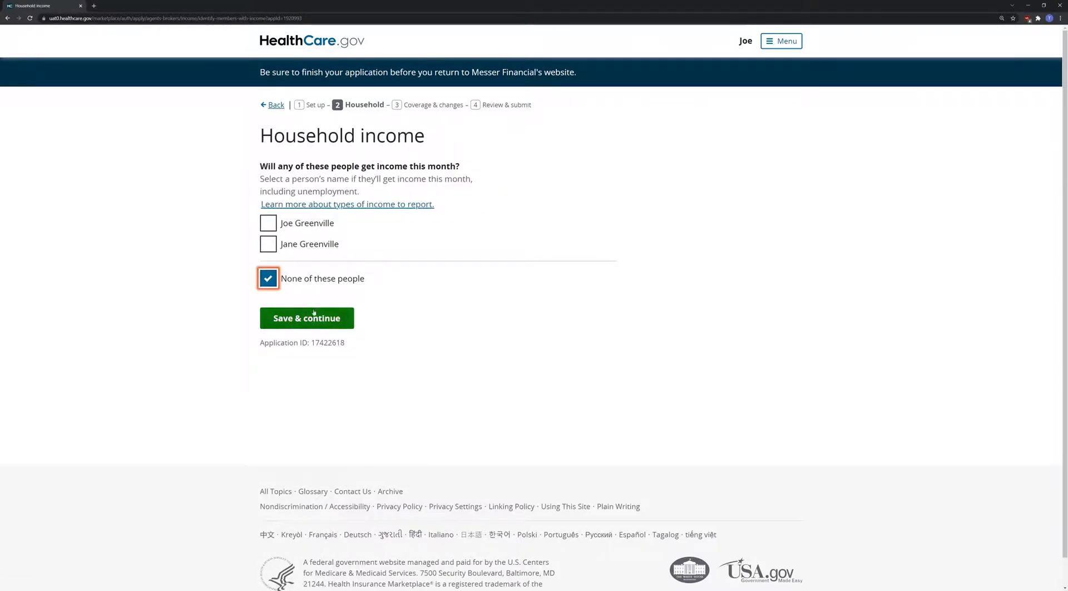
- Save the income answer and confirm the yearly income estimate is correct
click(313, 314)
scroll(283, 457, down, 6)
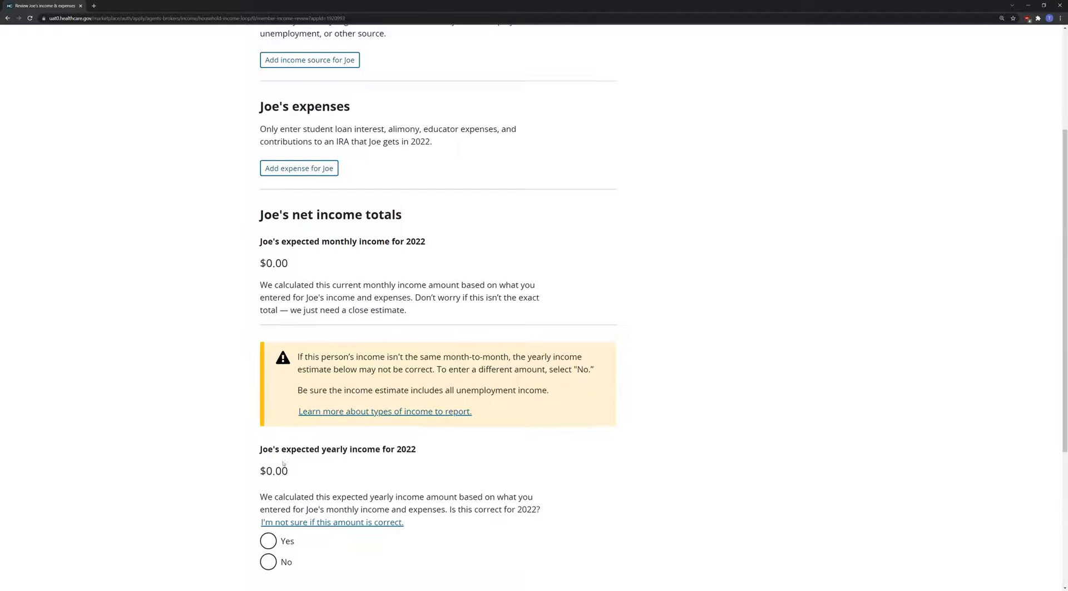
click(283, 377)
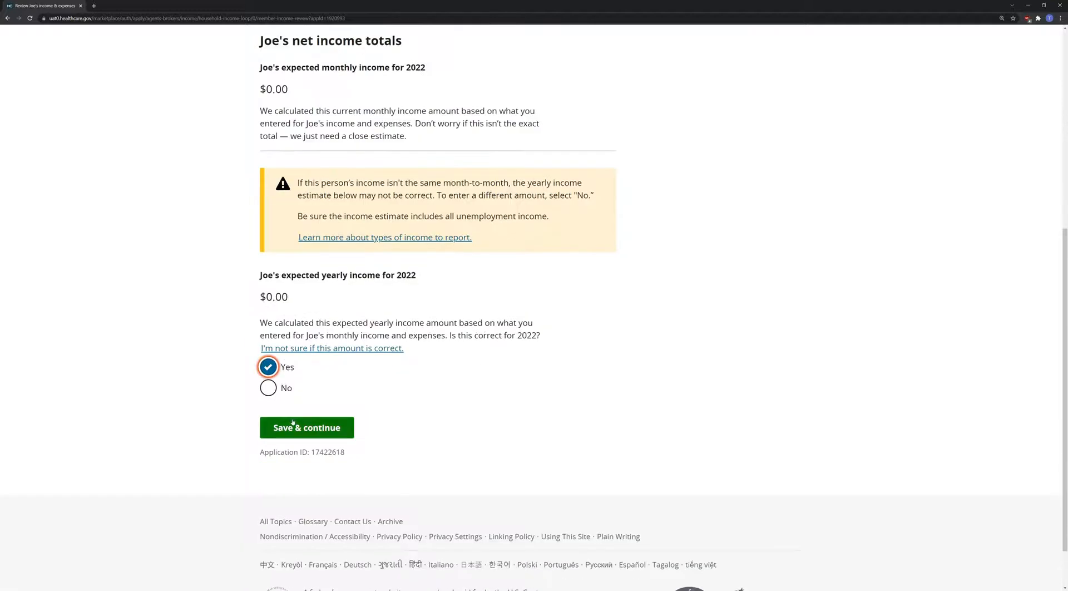
scroll(292, 418, up, 2)
scroll(308, 234, up, 2)
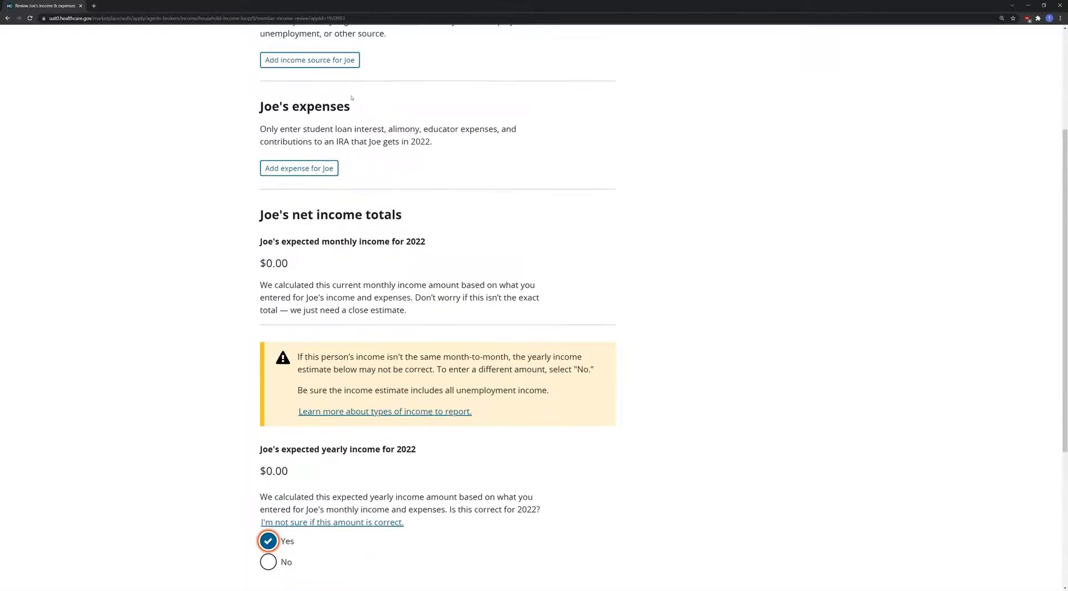
- Add a Job income source from employer Joe's Co paying $35,000
click(358, 57)
click(333, 233)
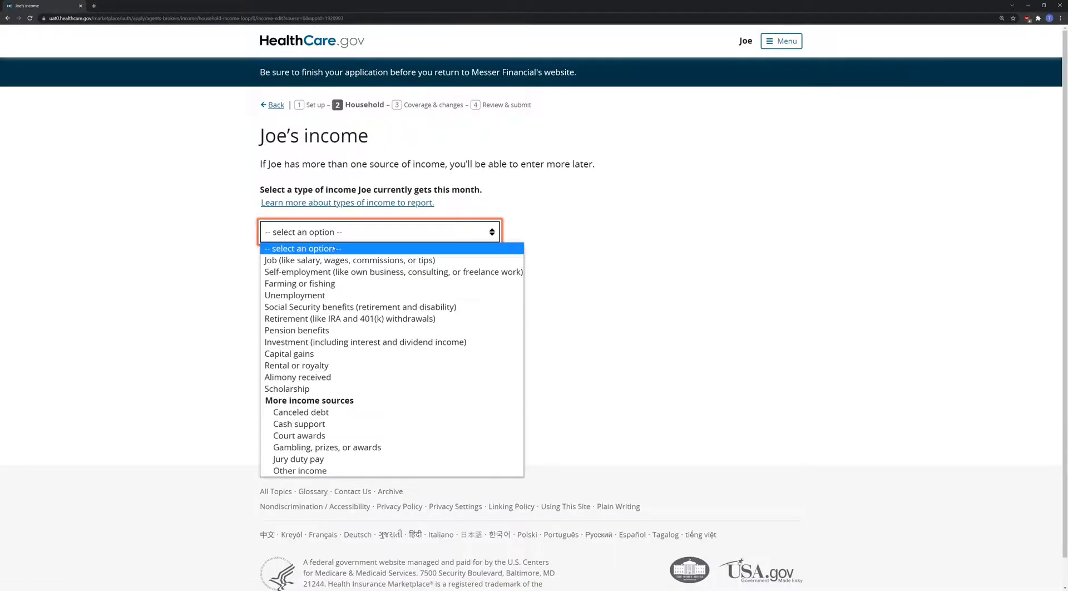
click(332, 258)
click(324, 302)
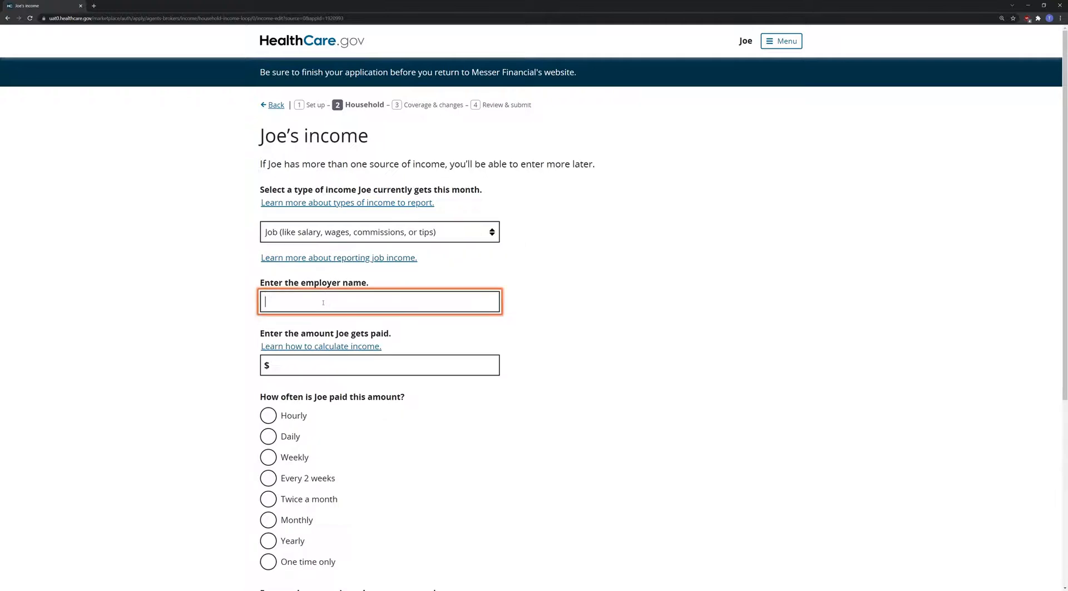
text(Joe's Co)
key(Tab)
key(Tab)
text(35,000)
click(482, 402)
- Set the job pay to Yearly, add the employer's phone number and save
scroll(289, 442, down, 3)
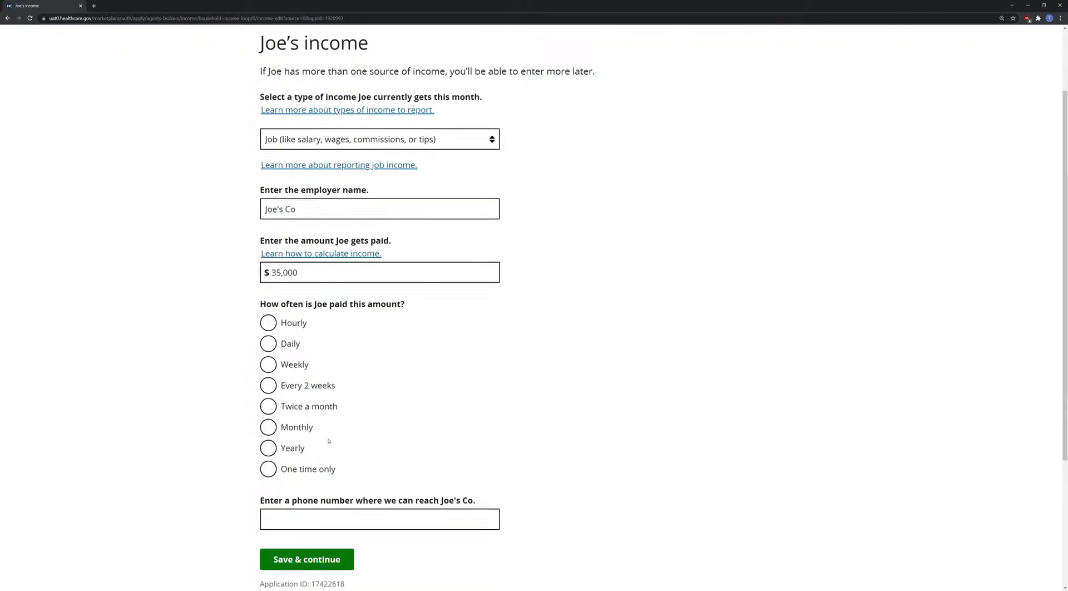
click(290, 440)
click(314, 507)
text(123-123-1234)
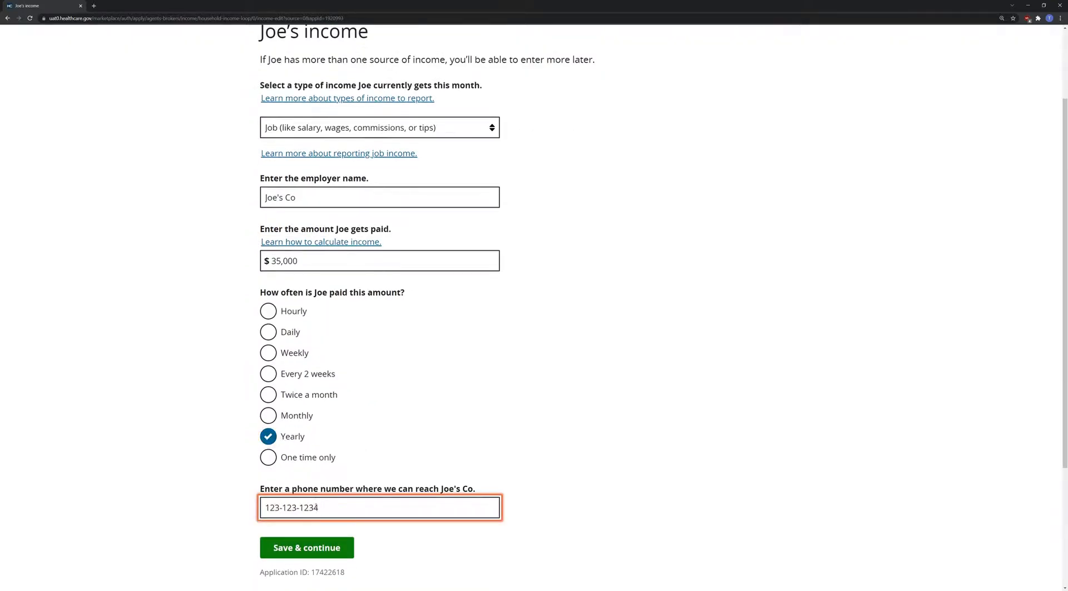
click(321, 545)
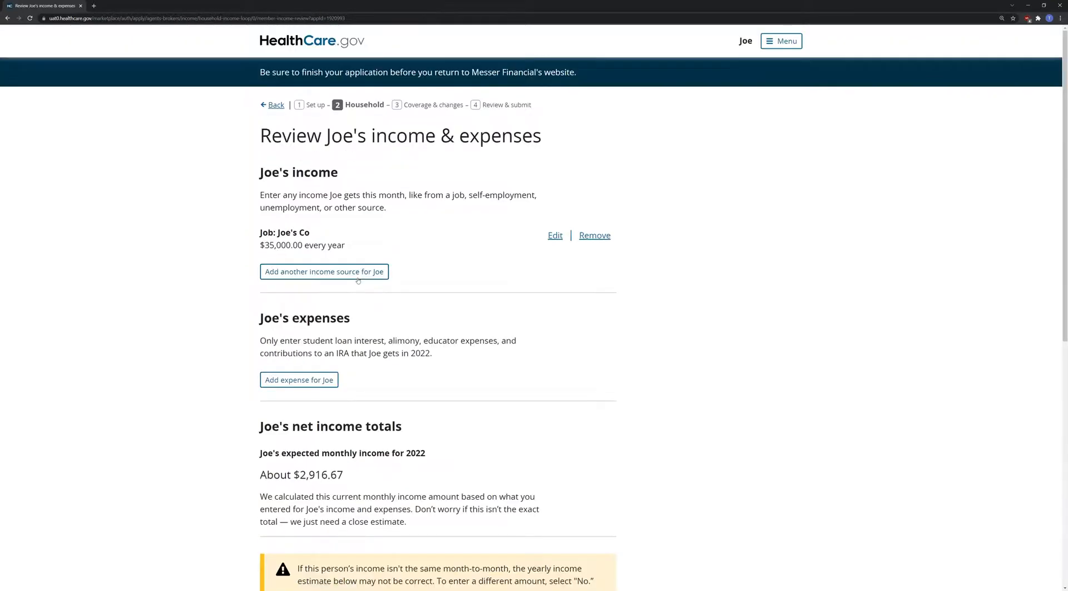
- Confirm both the applicant's and the spouse's yearly income estimates
scroll(359, 280, down, 4)
scroll(325, 387, down, 2)
click(268, 437)
click(295, 499)
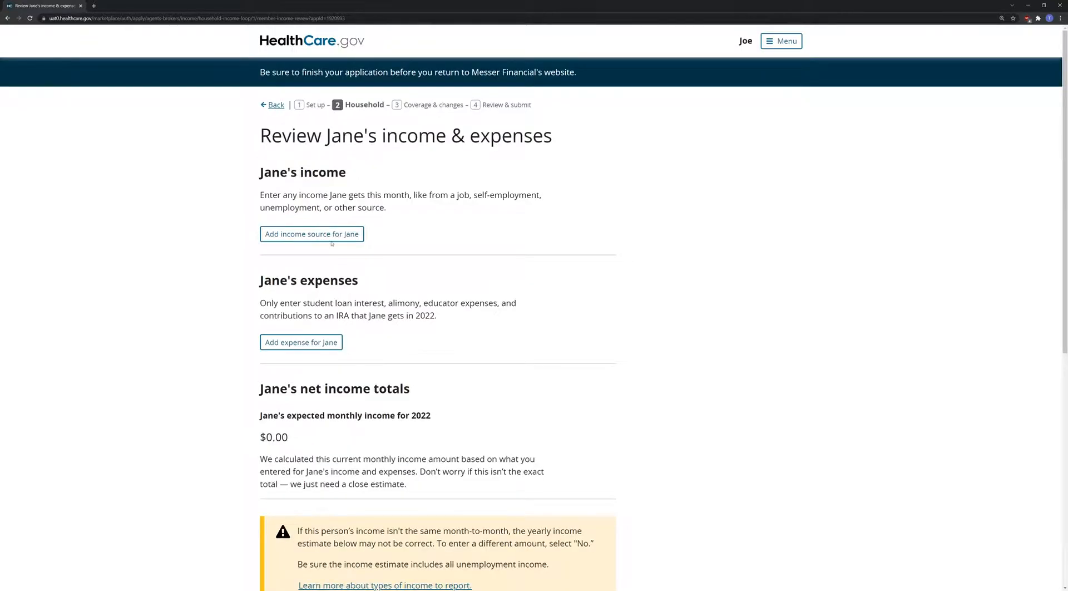
scroll(332, 243, down, 4)
click(271, 506)
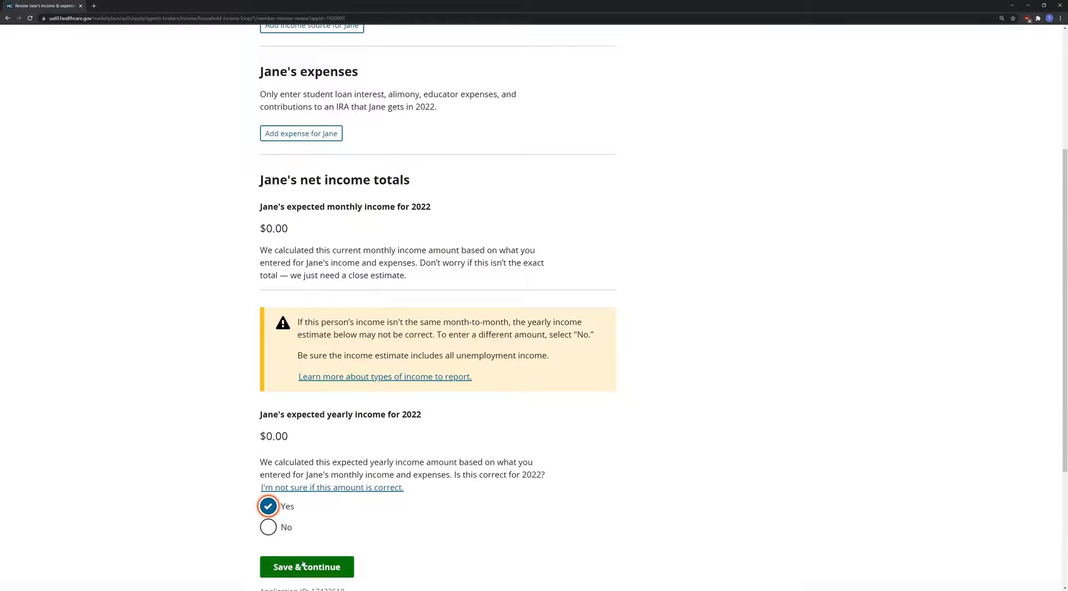
click(303, 564)
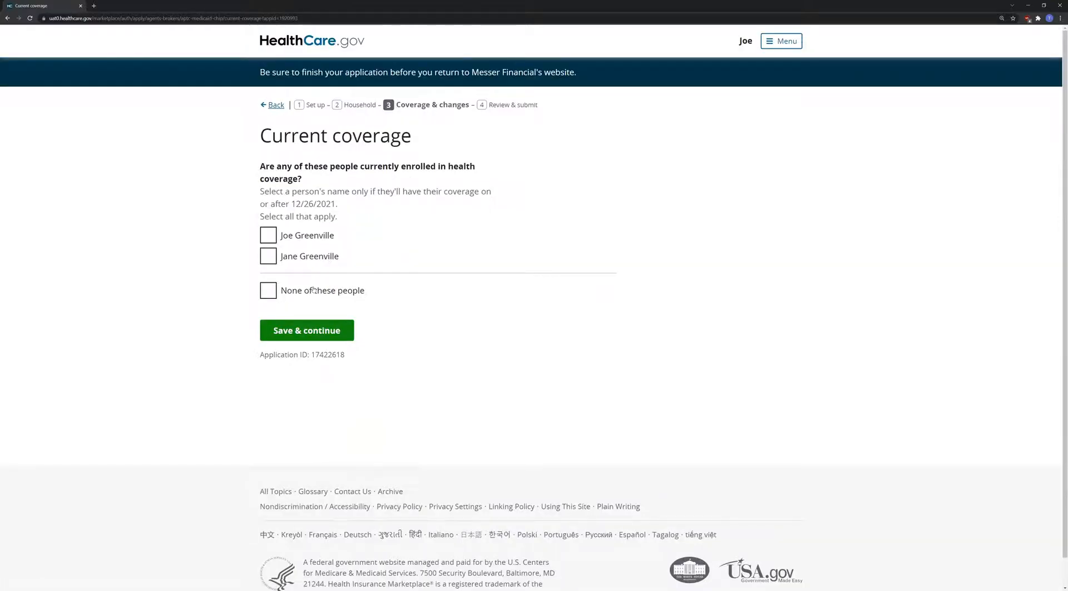
- Record current Marketplace coverage for both the first member and the spouse
click(305, 255)
click(323, 330)
click(314, 196)
scroll(341, 280, down, 6)
click(323, 330)
click(324, 331)
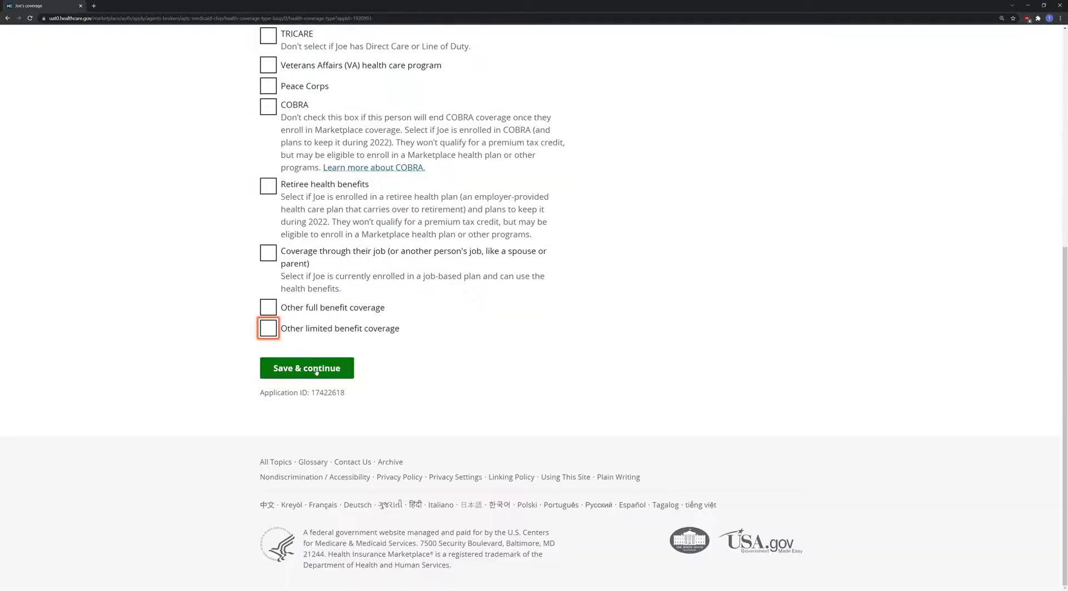
click(316, 362)
click(333, 189)
scroll(334, 398, down, 4)
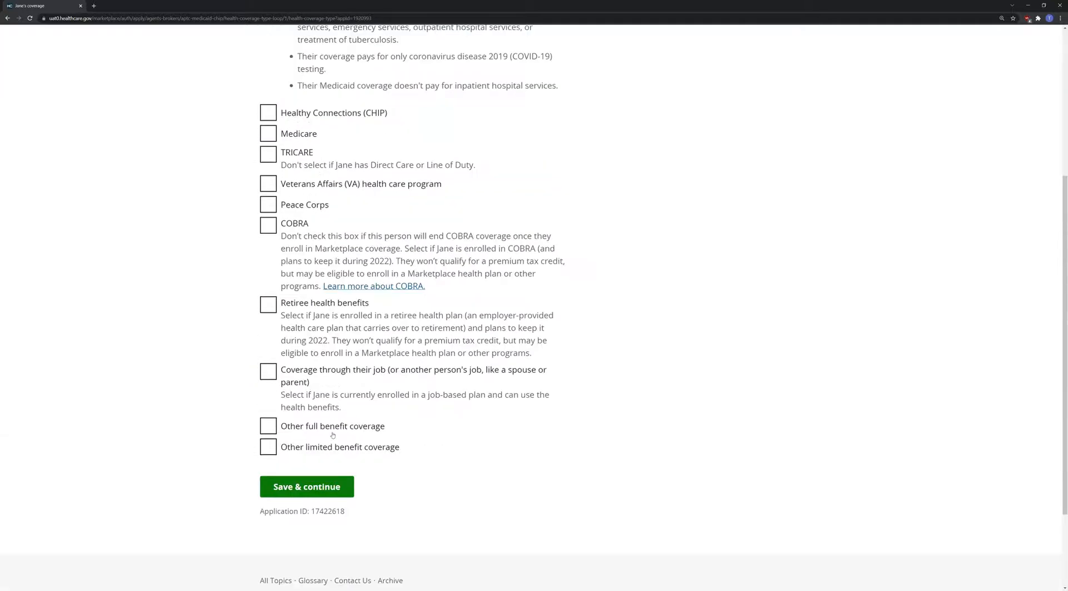
click(327, 485)
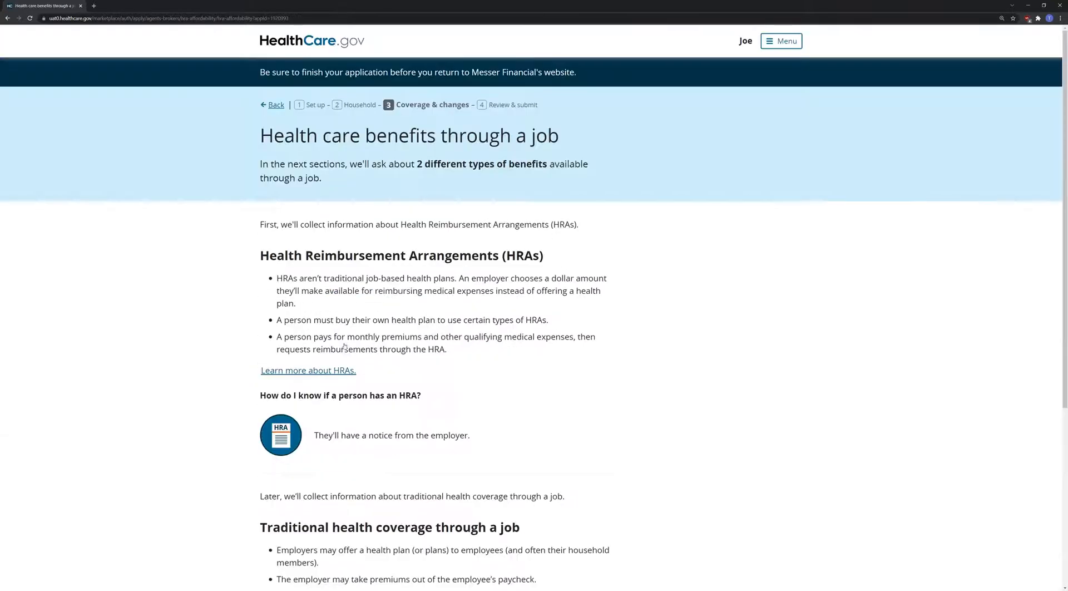
- Answer that no one is enrolled in or has an unaccepted individual coverage HRA
scroll(279, 460, down, 4)
click(292, 426)
scroll(338, 396, down, 8)
click(321, 452)
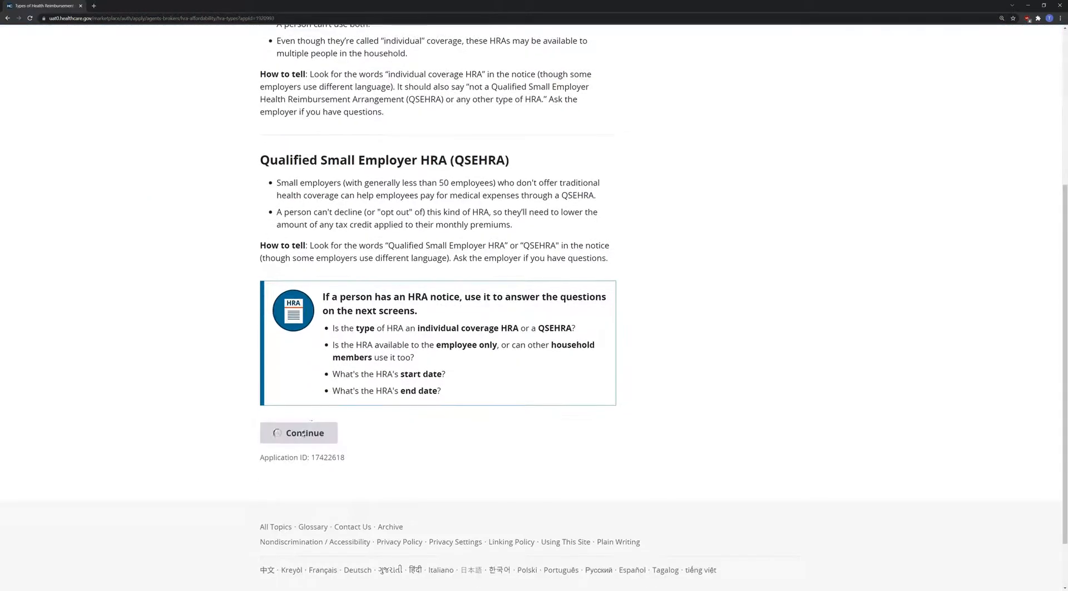
click(302, 479)
scroll(301, 479, down, 7)
click(306, 349)
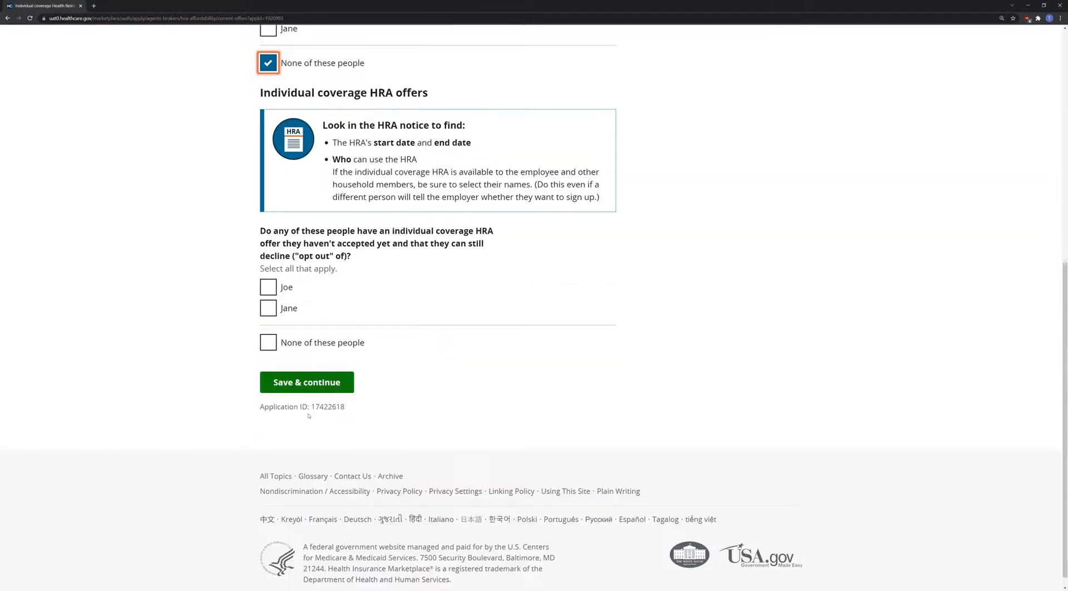
key(Return)
- Answer that no one is offered job-based coverage or a new HRA
click(306, 346)
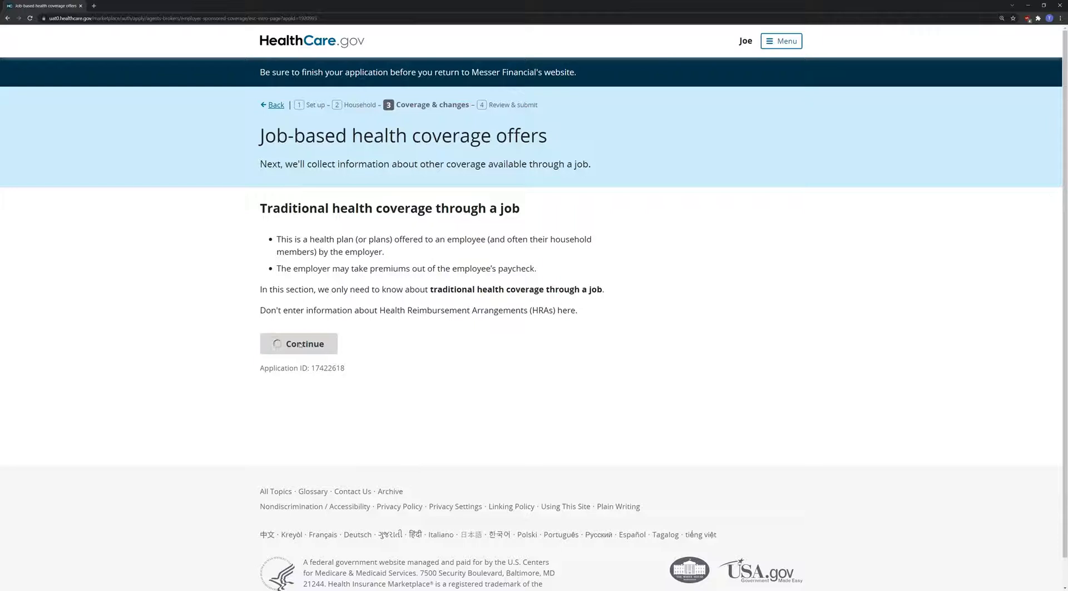
click(307, 336)
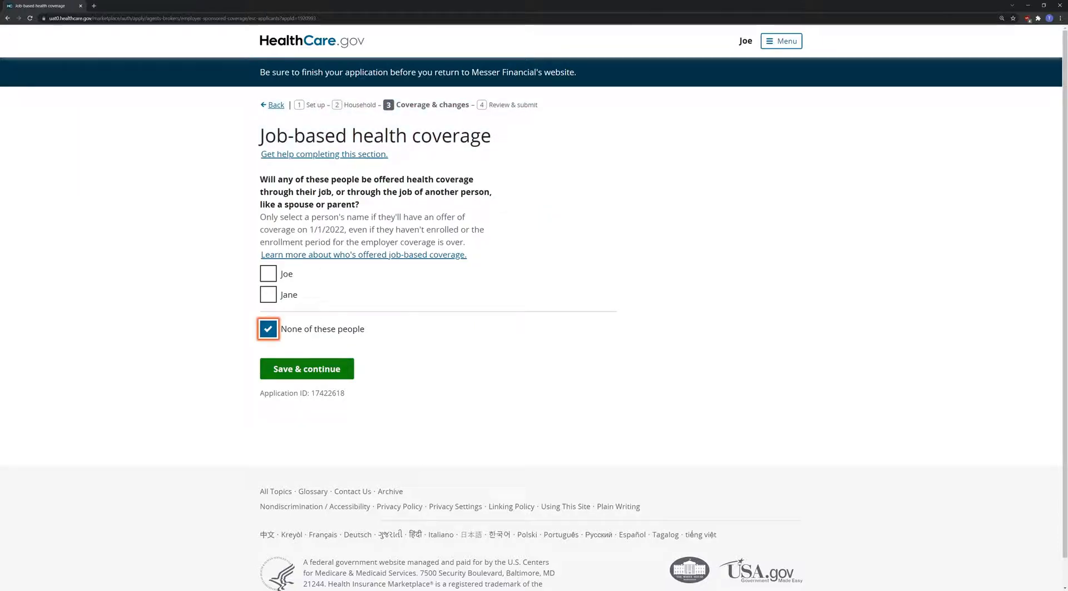
click(328, 368)
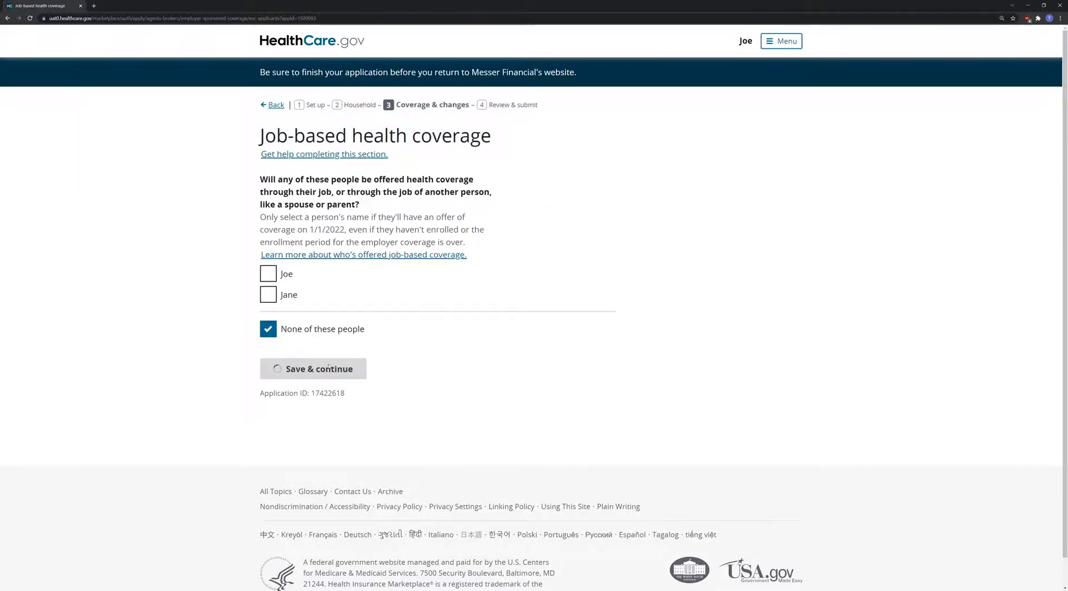
scroll(301, 478, down, 1)
click(301, 478)
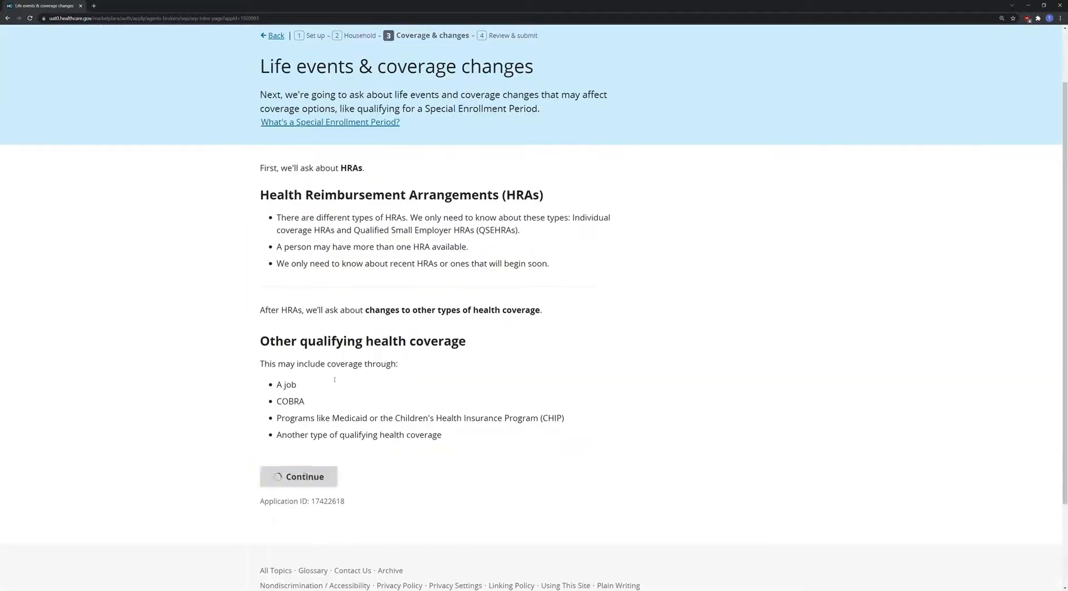
scroll(315, 456, down, 1)
click(315, 448)
click(311, 482)
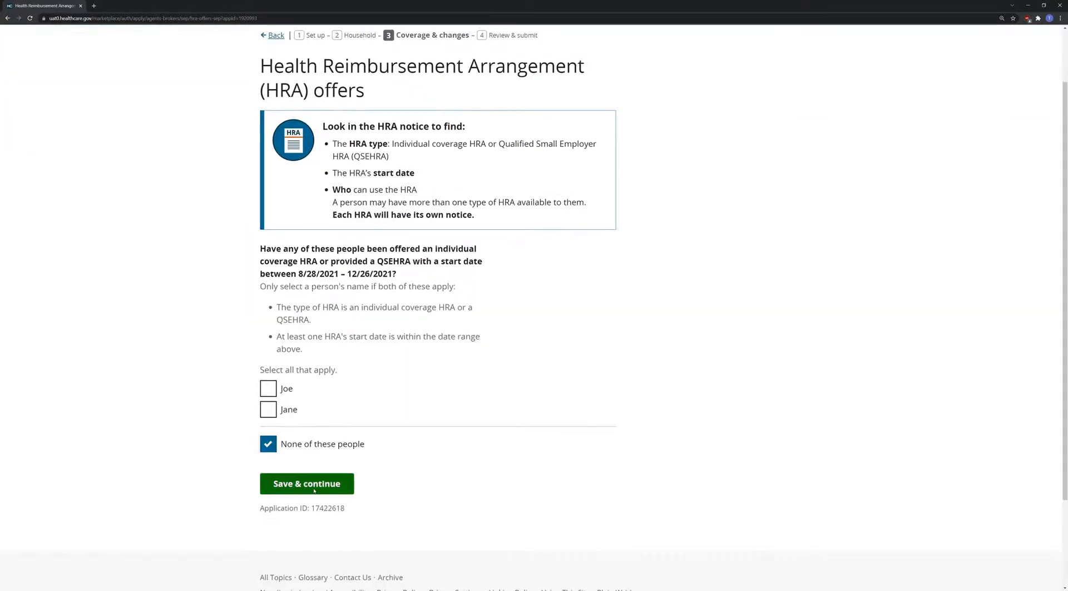
- Mark no recent or upcoming coverage changes and no recent life changes
click(310, 278)
click(307, 318)
click(308, 281)
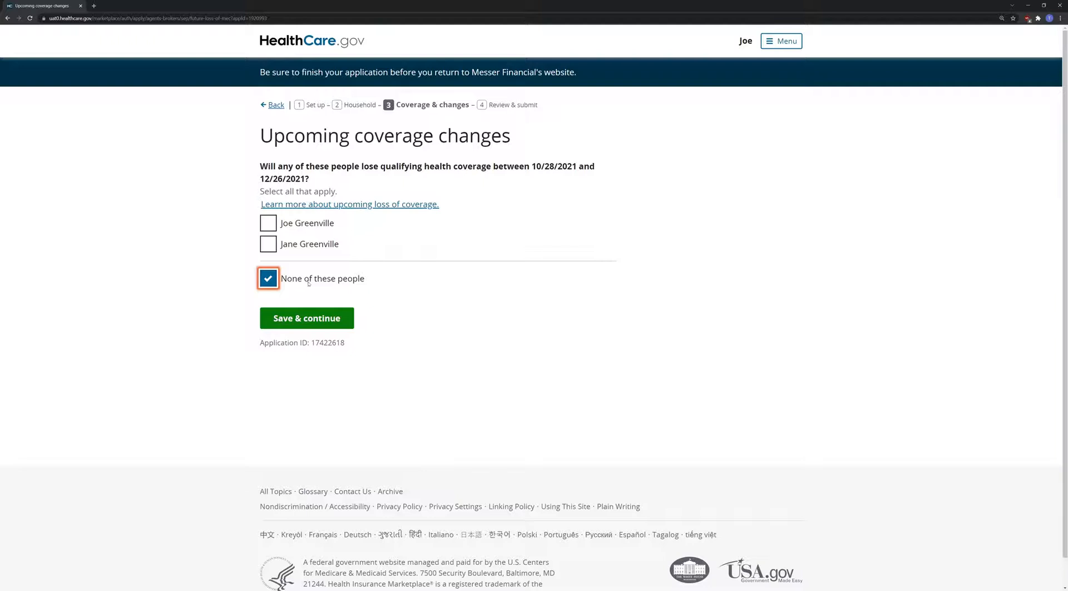
click(304, 324)
click(308, 301)
click(307, 339)
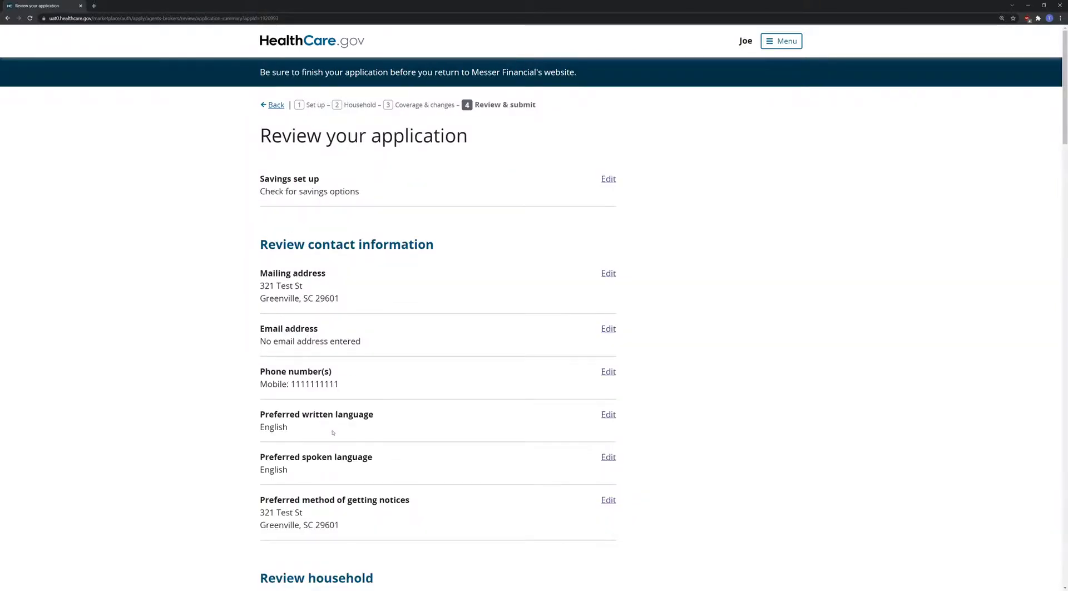
- Accept the reviewed application and agree to income data use, coverage ending and change reporting
scroll(332, 432, down, 15)
scroll(332, 439, down, 10)
click(326, 371)
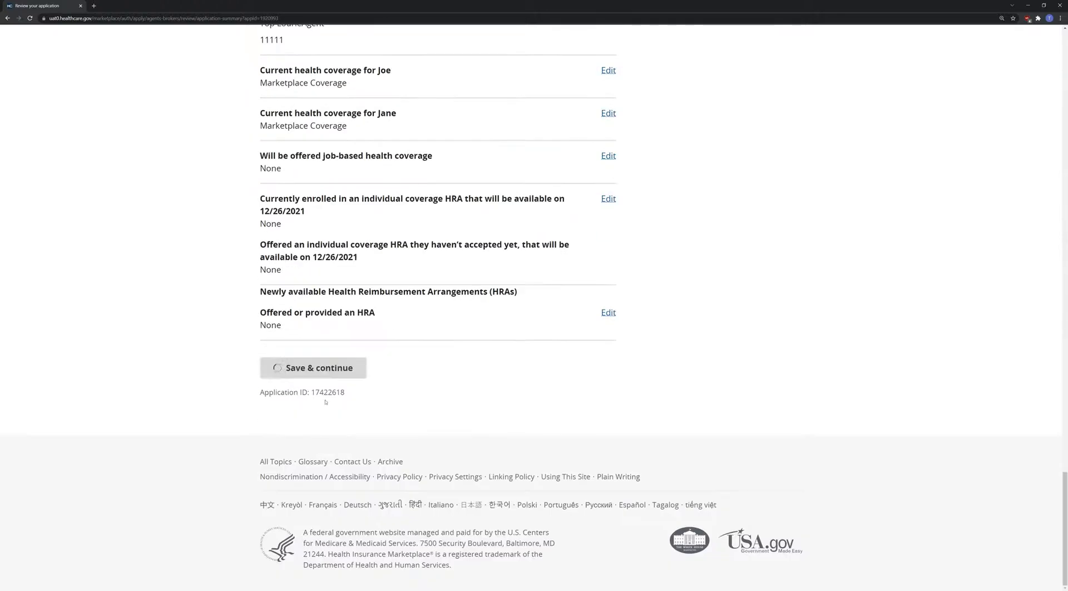
click(295, 290)
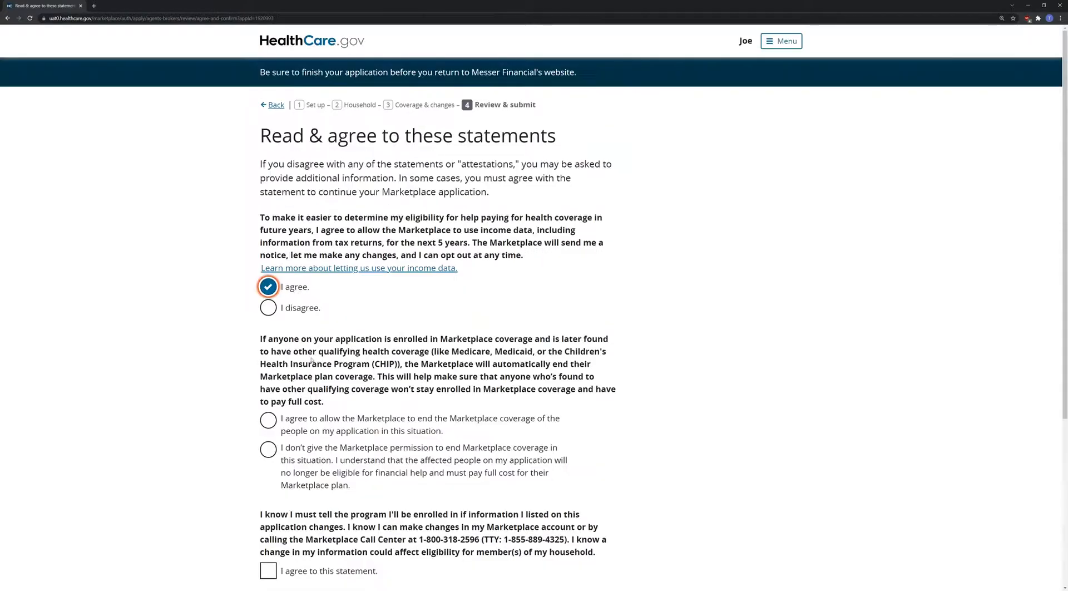
click(316, 425)
scroll(316, 426, down, 2)
click(268, 466)
click(305, 506)
- Agree to the signing statement, sign with the applicant's full name, and submit
click(271, 210)
click(305, 267)
text(Joe G)
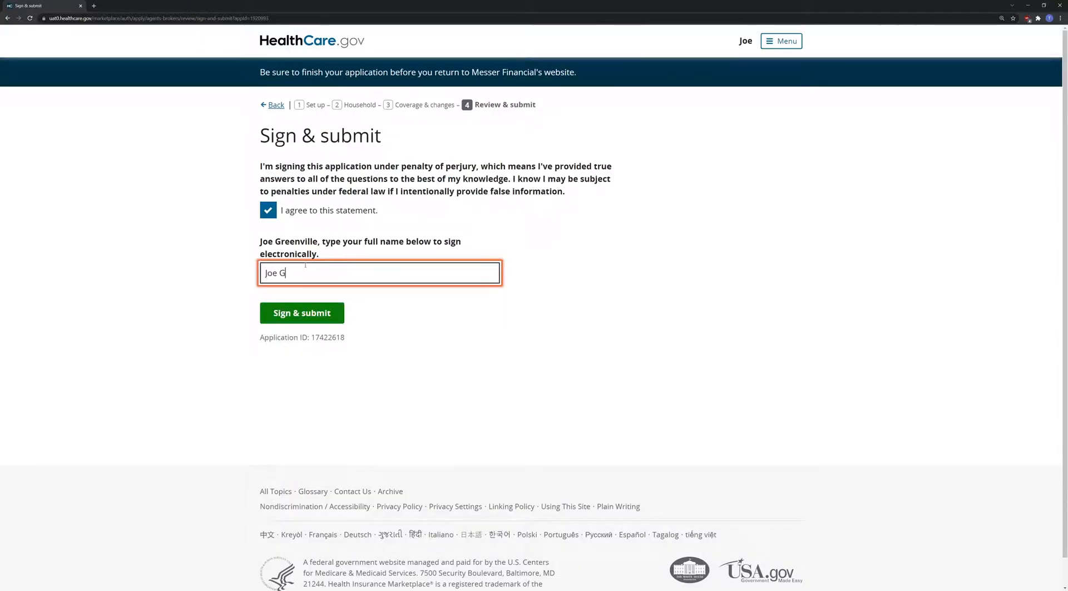
text(reenville)
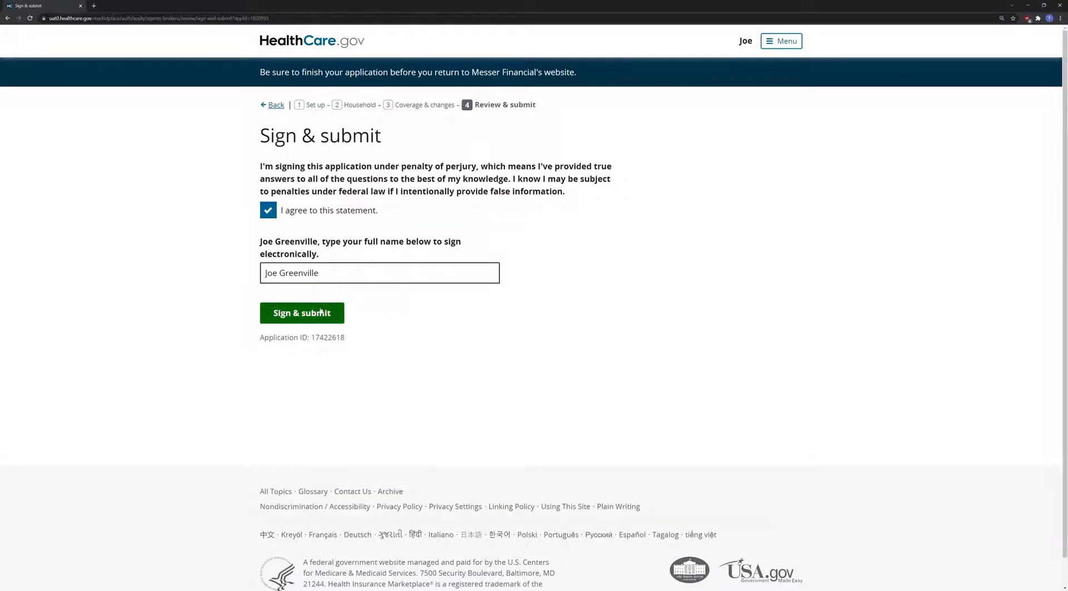
click(320, 311)
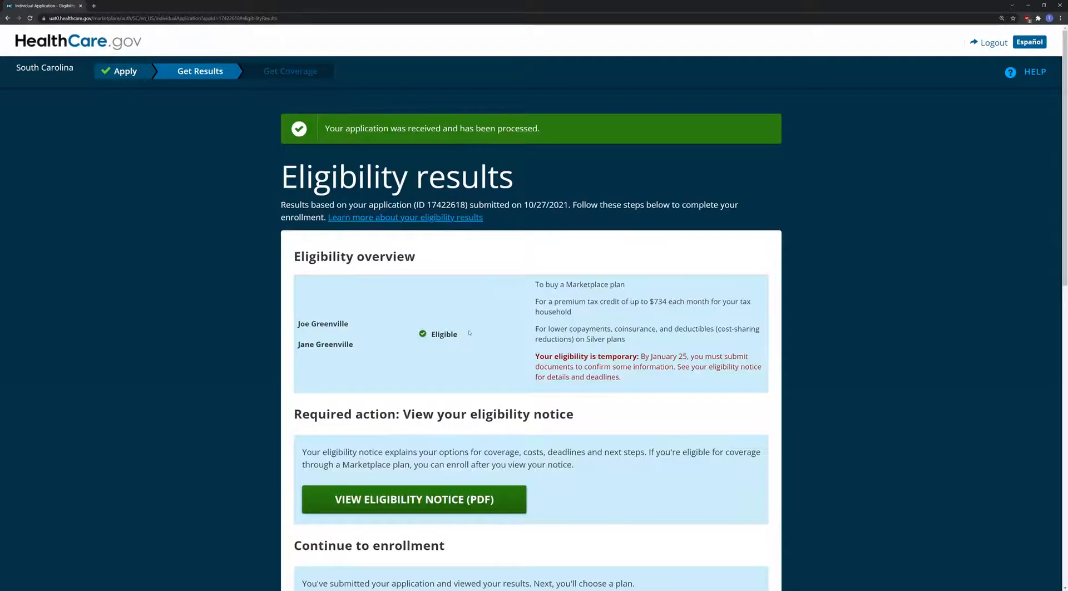
- View the eligibility notice PDF
scroll(467, 333, down, 1)
click(430, 423)
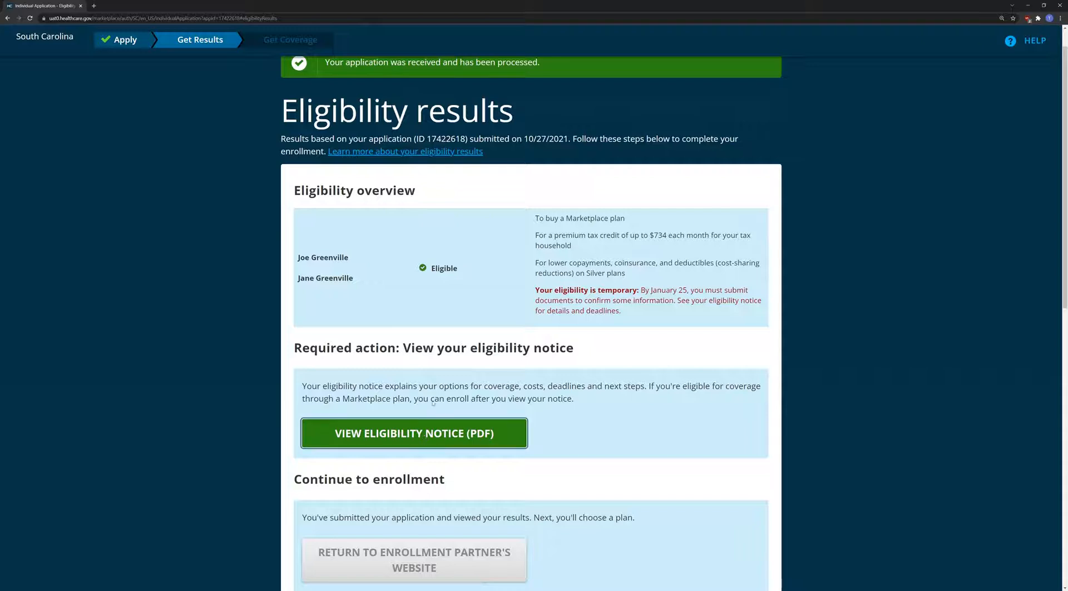
scroll(383, 386, down, 1)
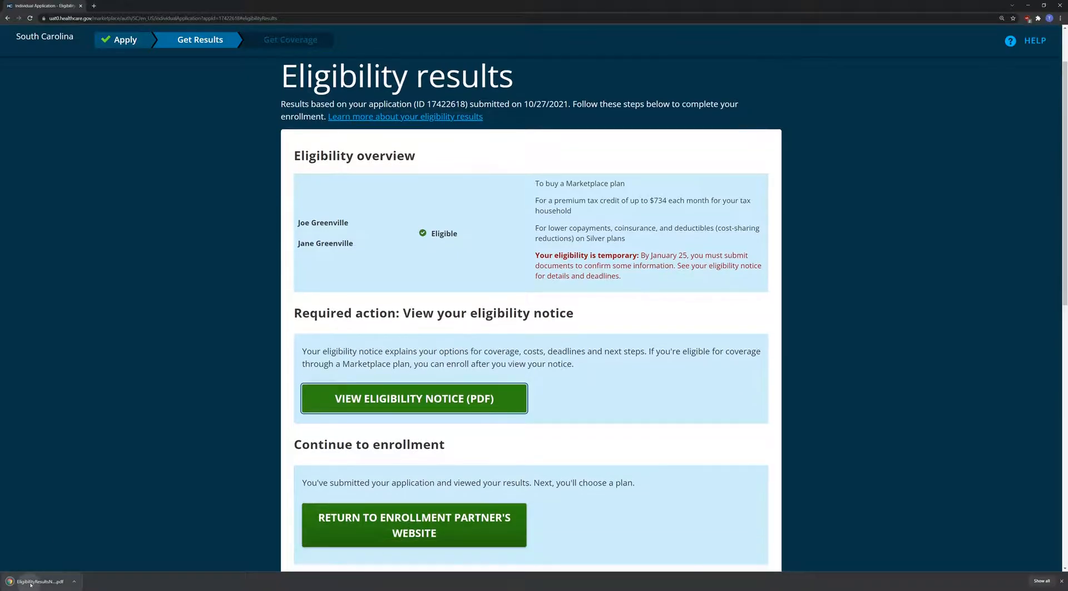
scroll(551, 261, up, 5)
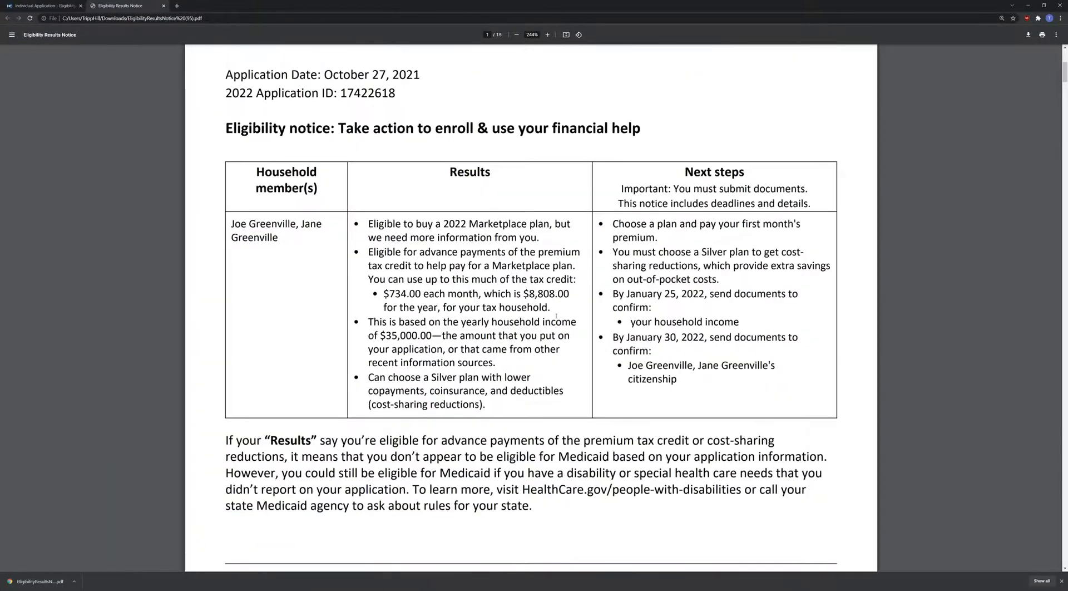
- Return to the enrollment partner's website from the results and select the address port
key(ctrl+shift+Tab)
scroll(392, 483, down, 1)
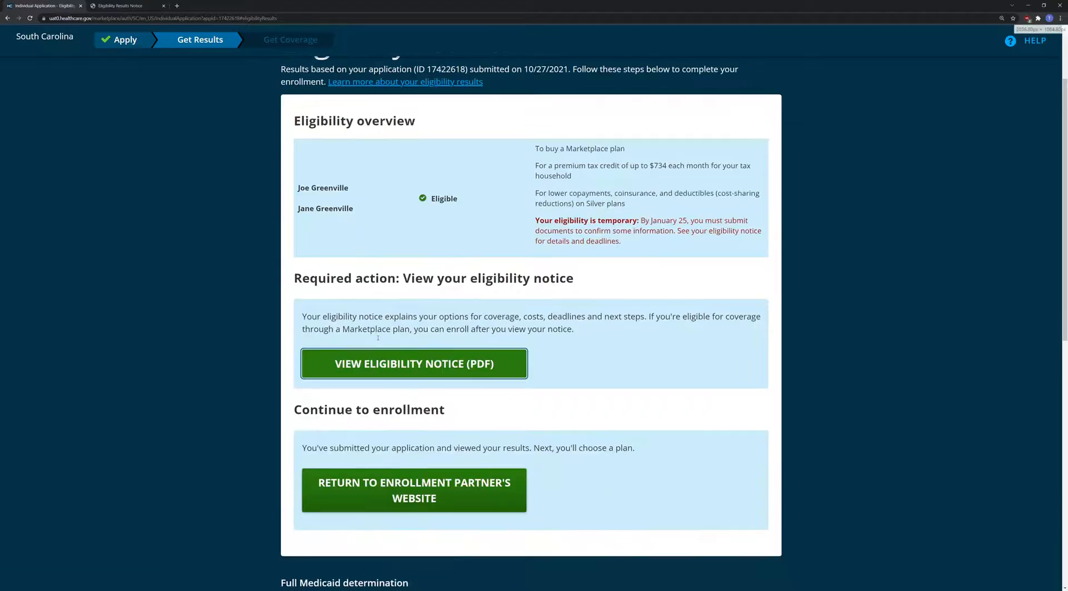
click(392, 483)
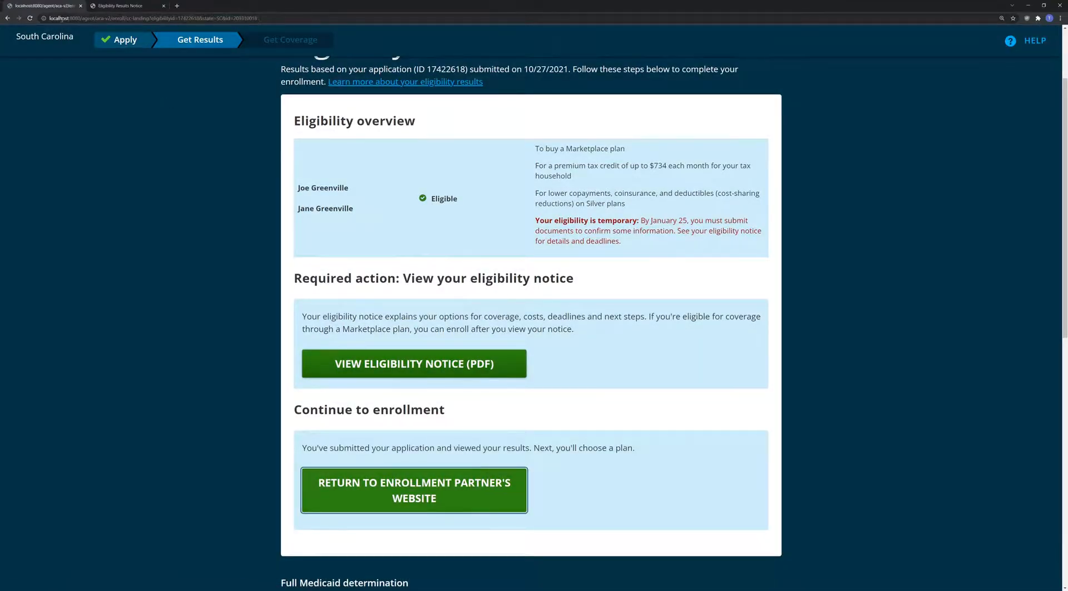
click(63, 18)
double_click(63, 19)
key(Right)
double_click(80, 18)
double_click(79, 18)
- Change the port to 4200 and load the portal at localhost:4200
text(4200)
key(Return)
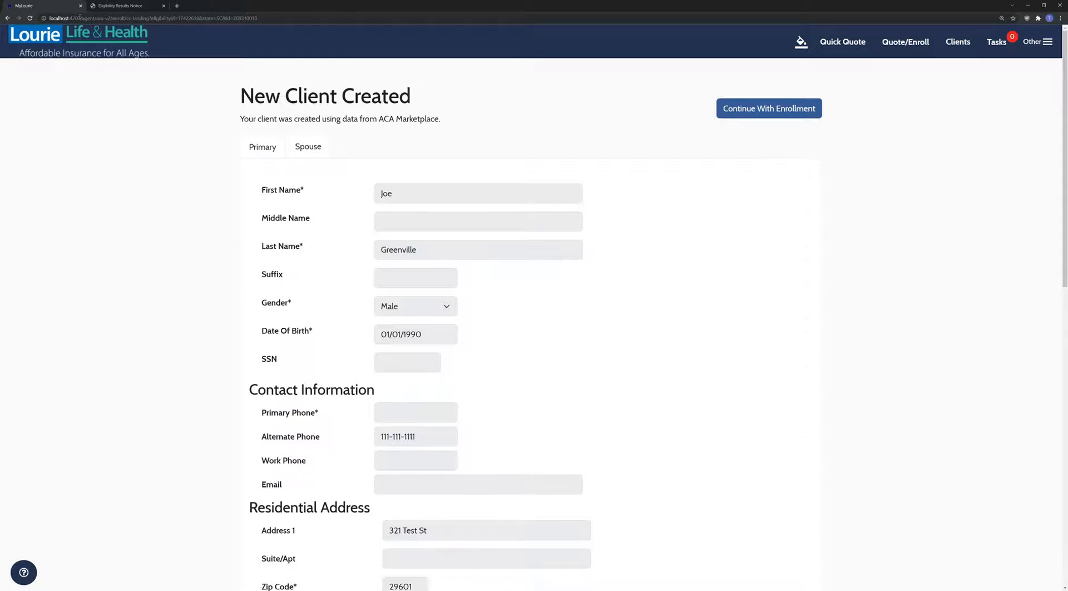
- Compare the Primary and Spouse client details, then continue with enrollment
scroll(340, 218, down, 1)
scroll(329, 183, up, 1)
click(308, 147)
click(264, 146)
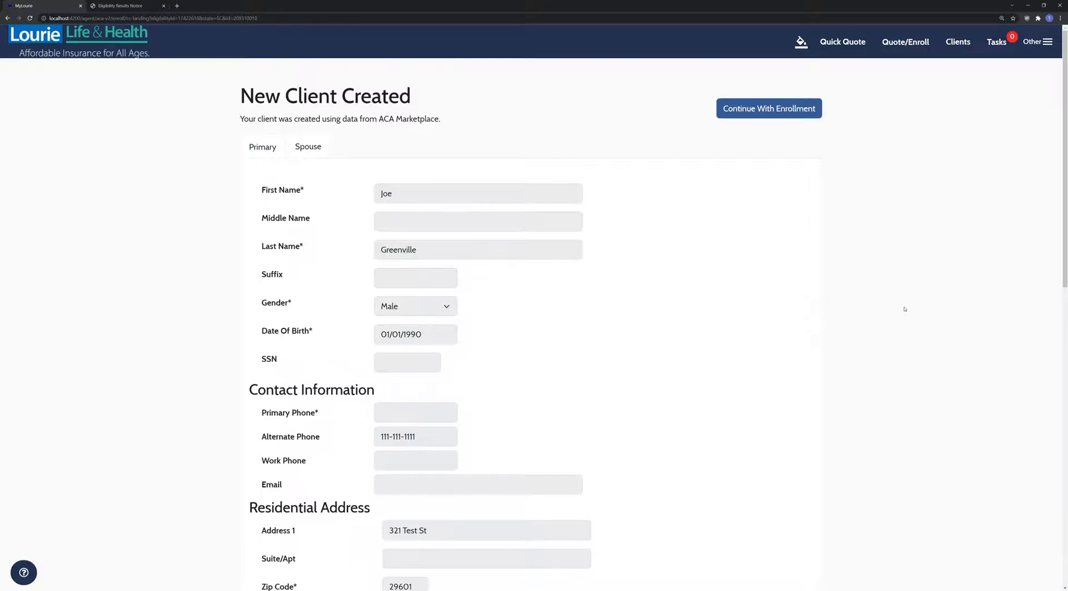
click(297, 147)
click(272, 148)
click(309, 148)
click(259, 156)
scroll(282, 439, down, 7)
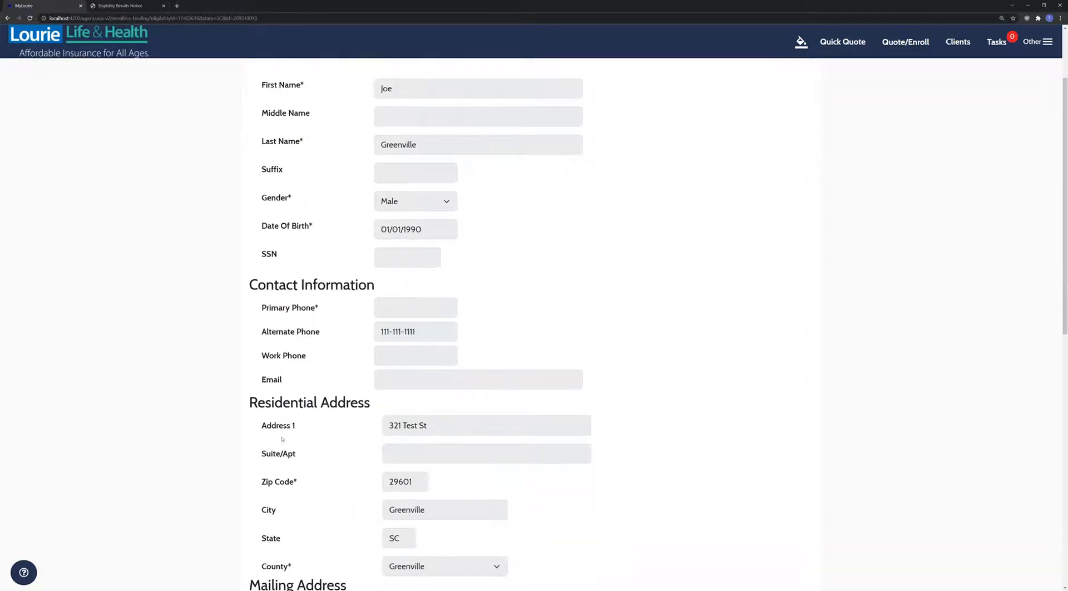
scroll(282, 438, up, 7)
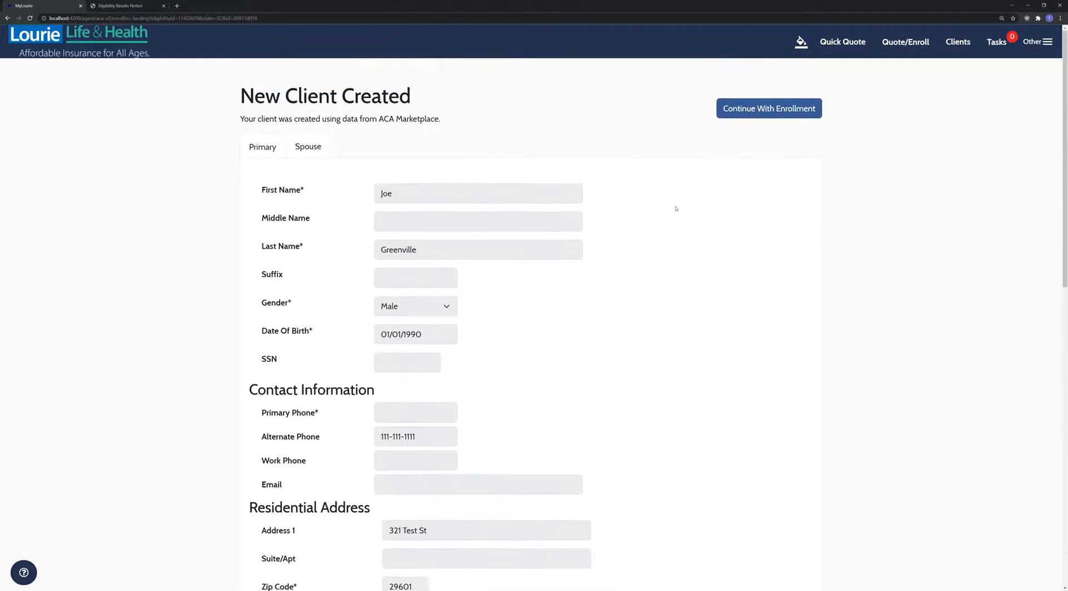
click(780, 109)
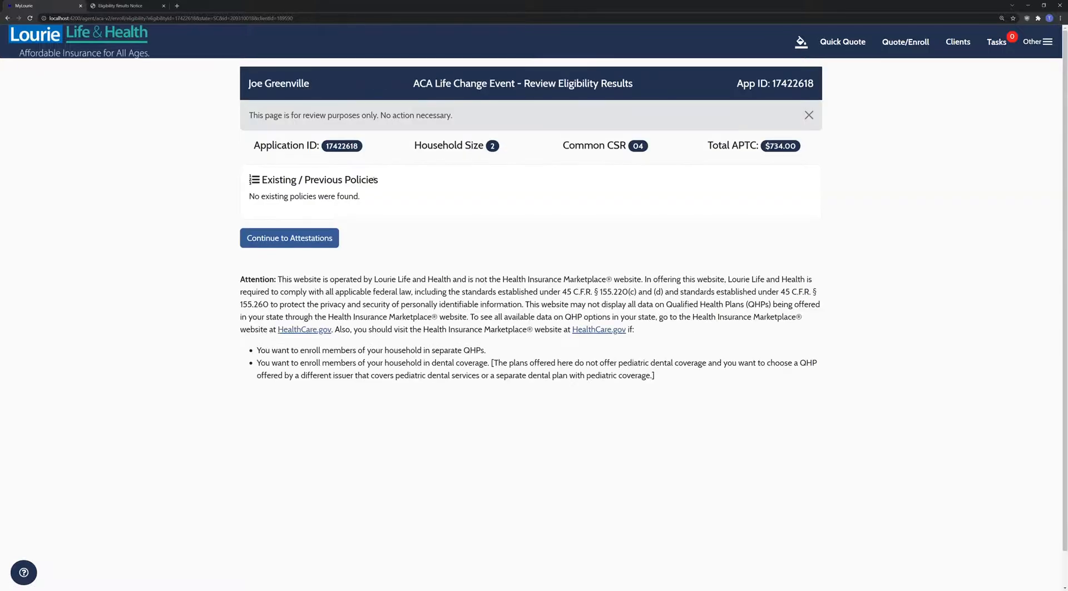
- Proceed to attestations and mark both applicants as non-tobacco users
double_click(783, 146)
click(334, 238)
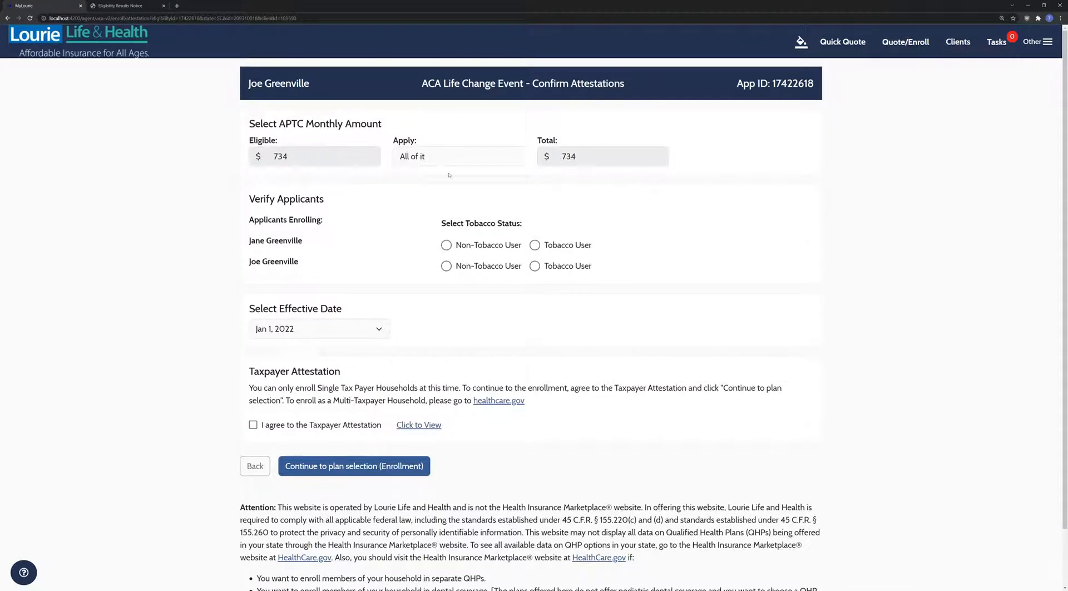
click(446, 244)
click(446, 265)
- Keep the Jan 1, 2022 effective date, agree to the taxpayer attestation, apply all APTC
click(380, 330)
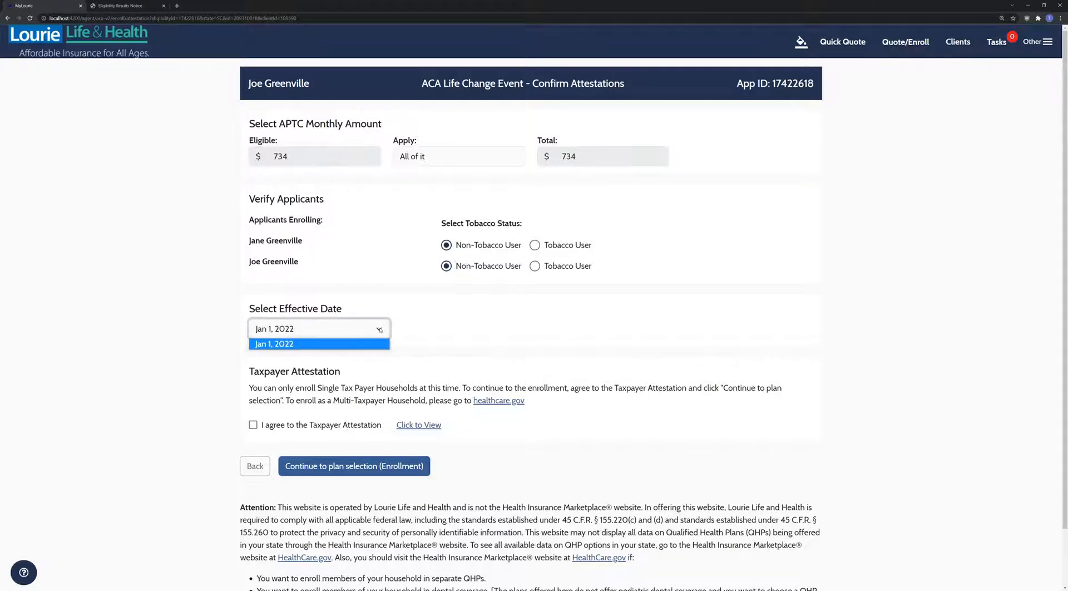
click(365, 344)
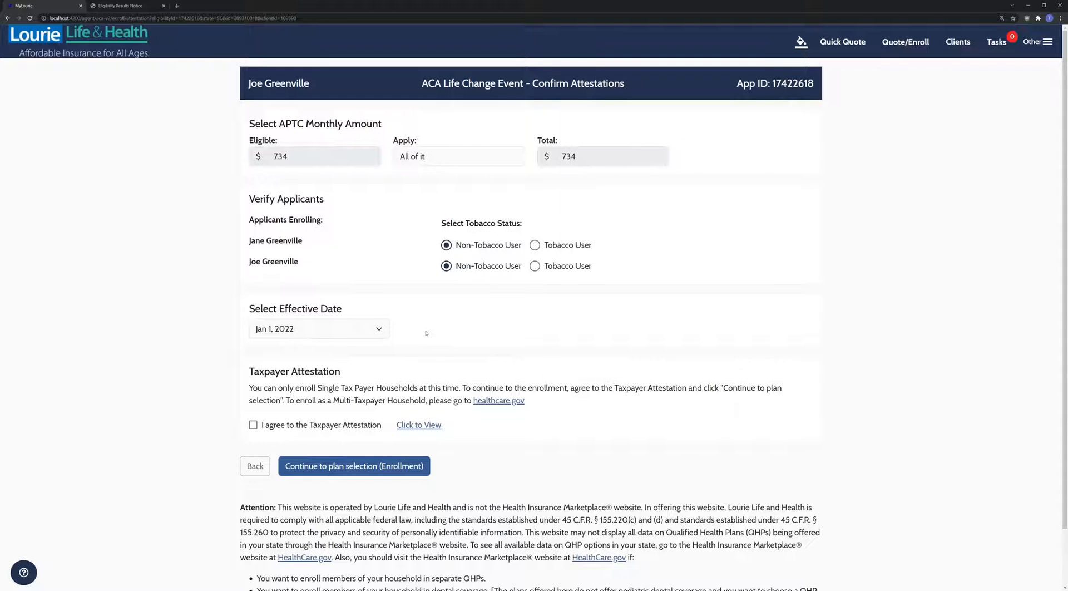
click(383, 332)
click(455, 327)
click(329, 425)
click(471, 162)
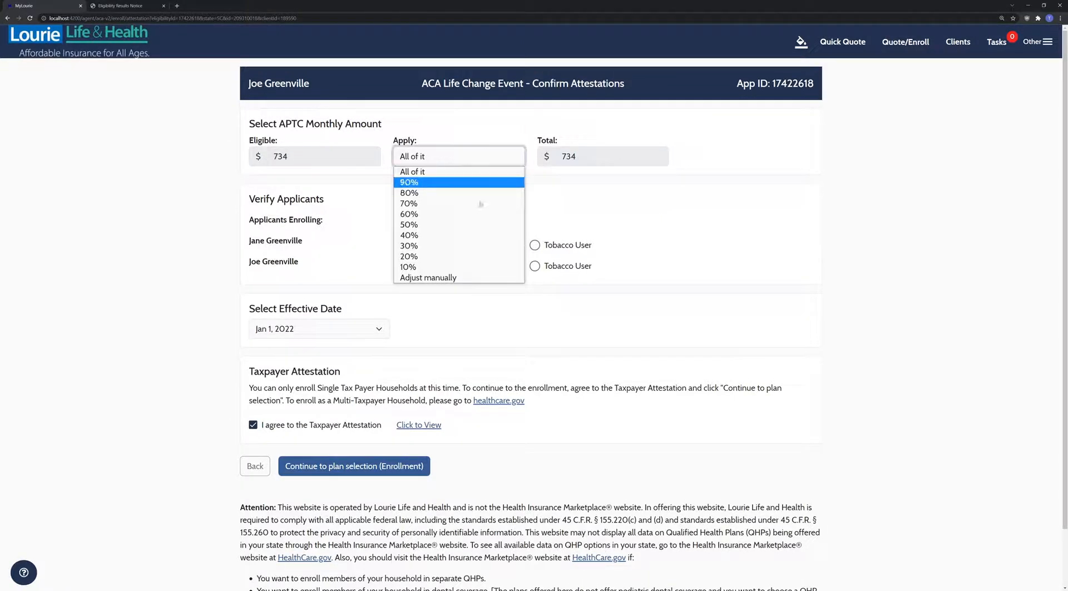
click(490, 171)
click(496, 131)
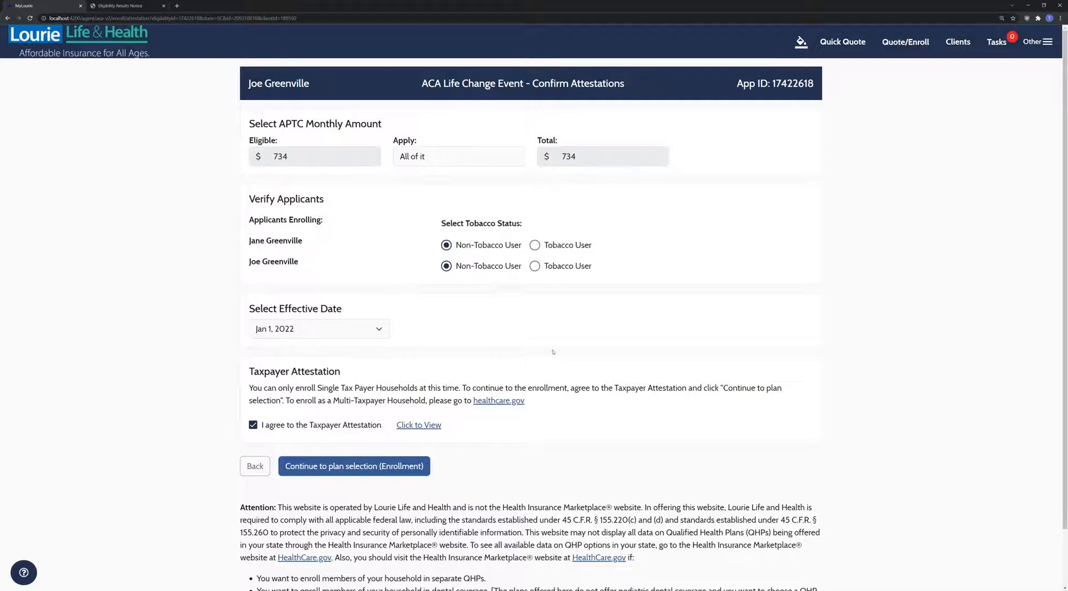
- Continue to the ACA Quotes list of 71 plans and bring up Filter Plans
click(390, 466)
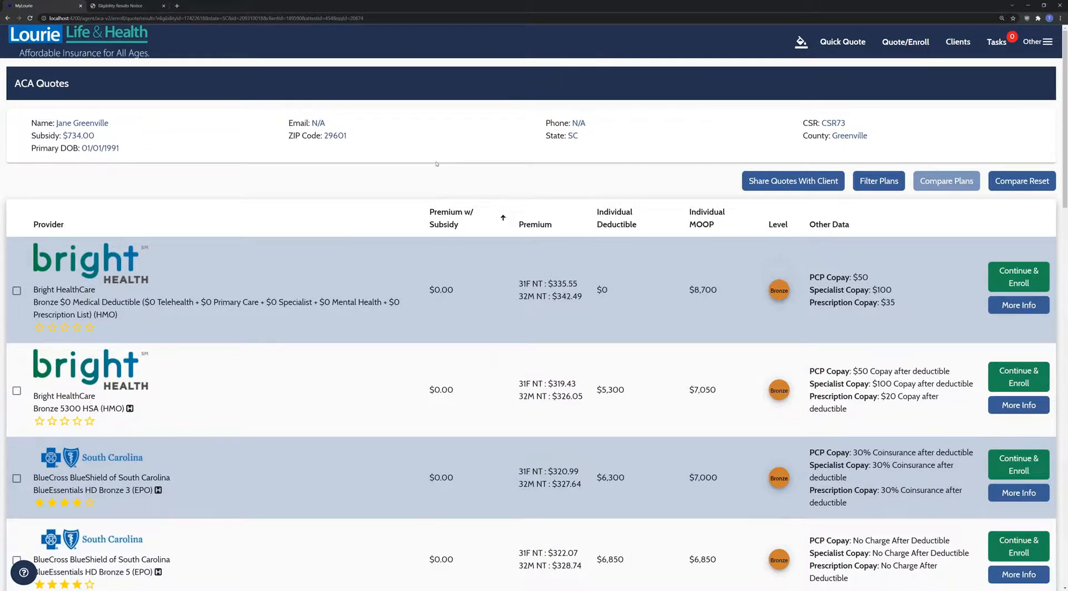
scroll(440, 163, down, 1)
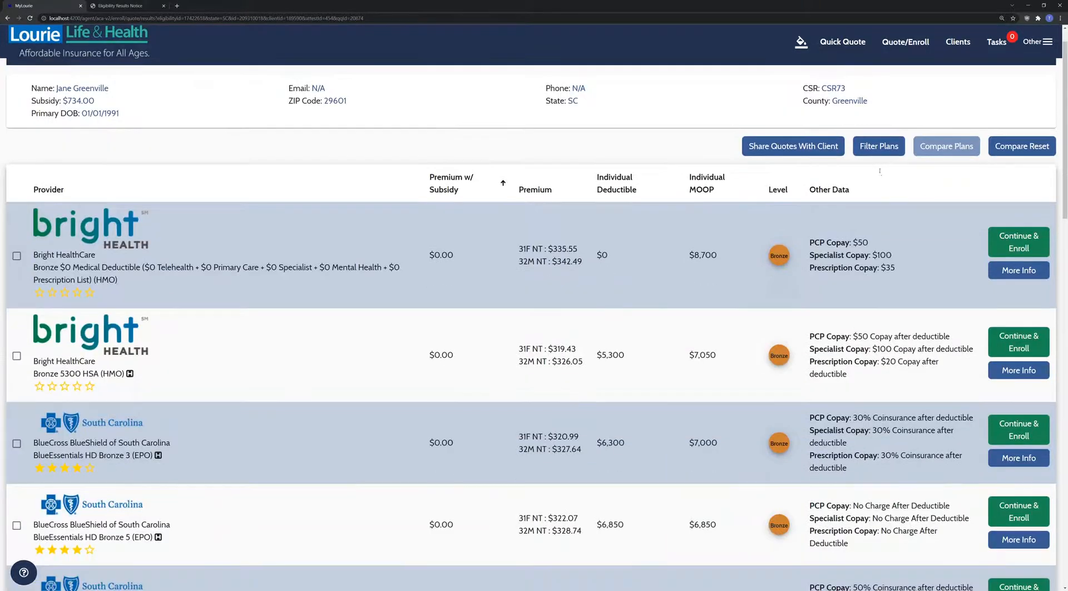
click(882, 146)
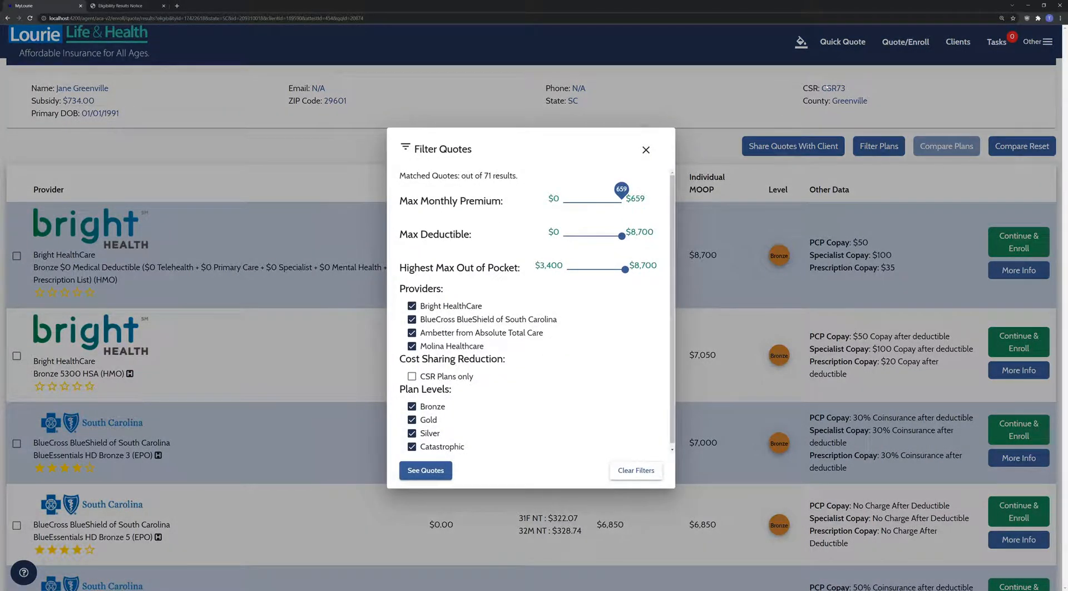
- Filter to CSR Silver plans from BlueCross BlueShield of South Carolina with max deductible about 4.8k
click(421, 378)
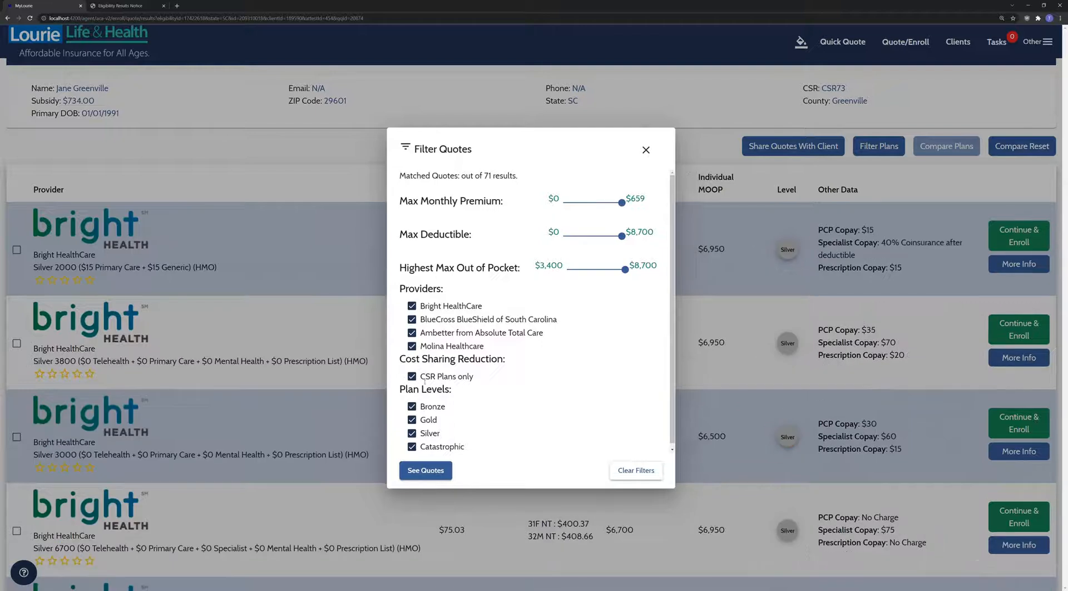
click(412, 406)
click(413, 420)
click(432, 447)
click(444, 311)
click(445, 334)
click(445, 346)
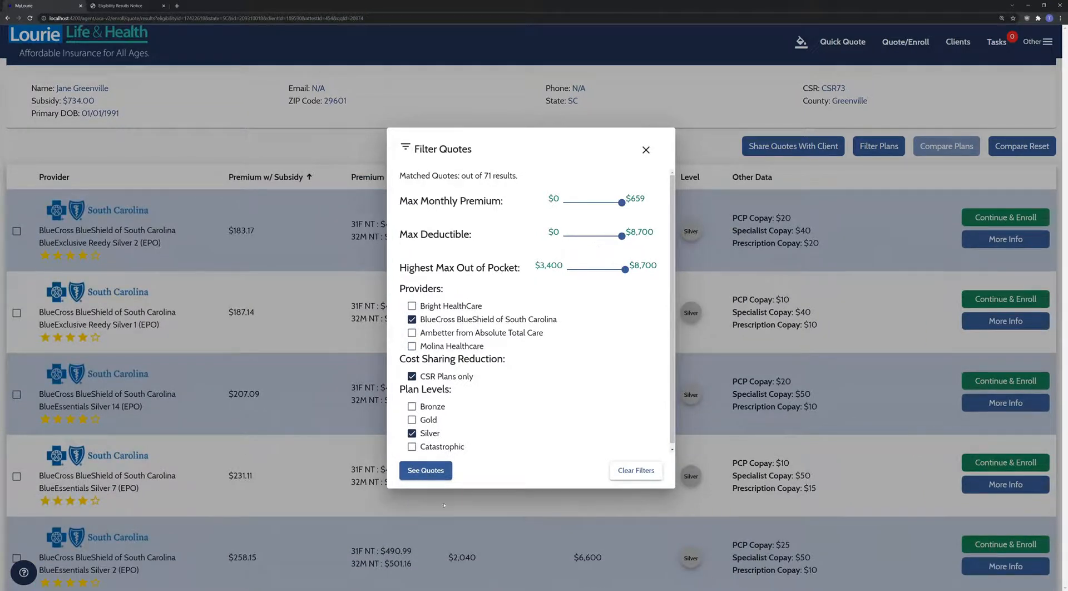
drag(622, 234, 597, 239)
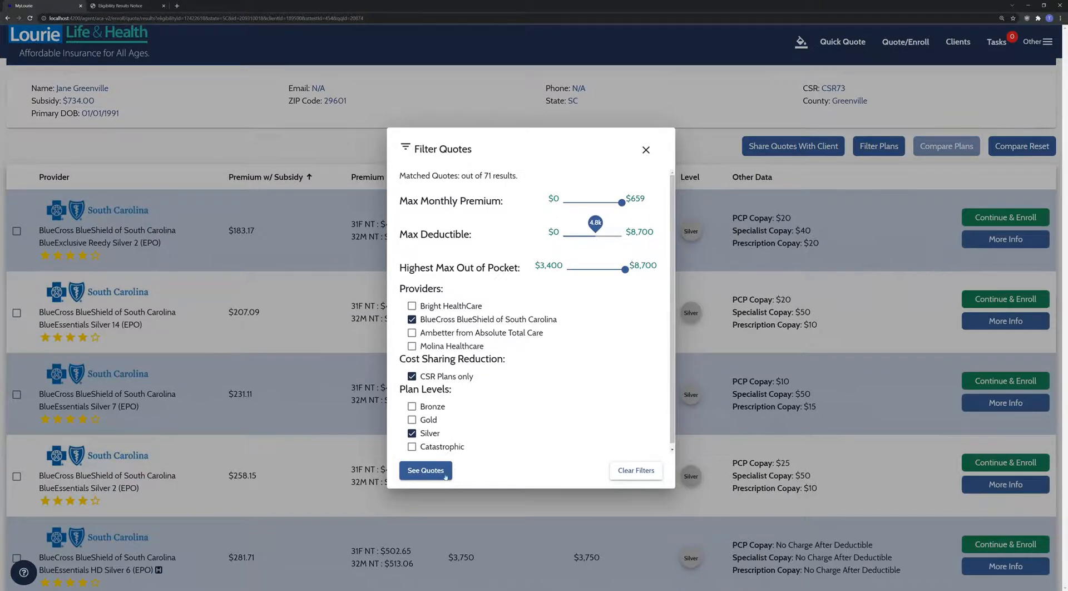
click(425, 470)
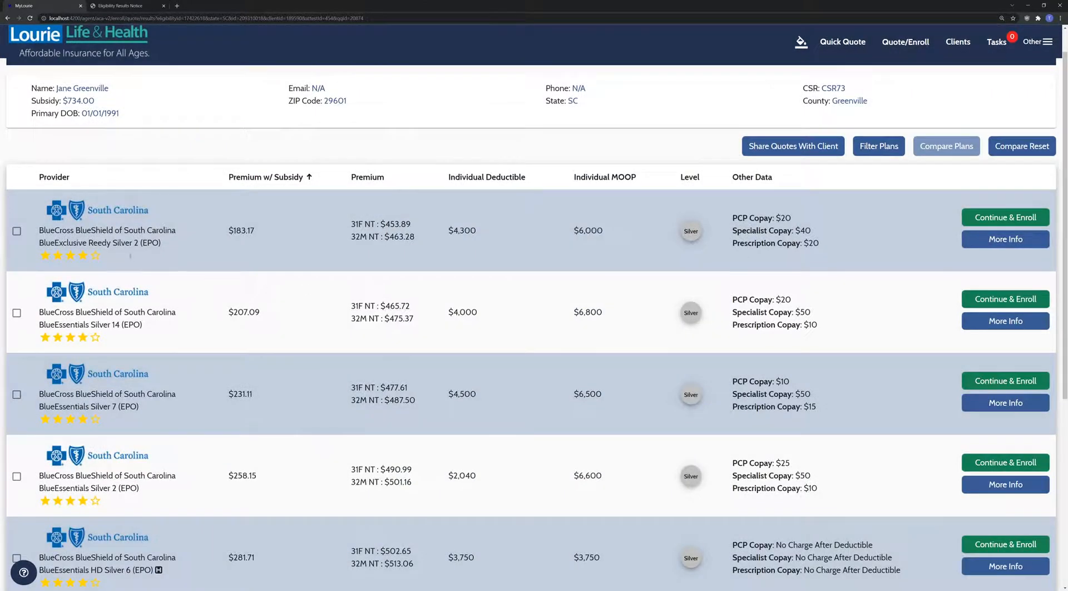
click(17, 229)
scroll(38, 406, down, 2)
click(17, 419)
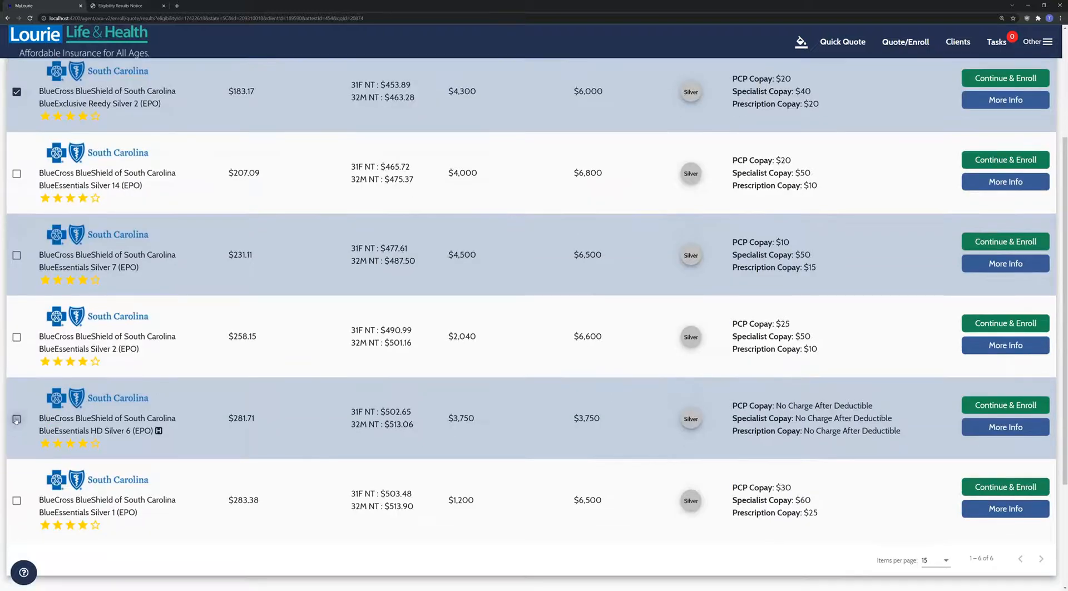
scroll(144, 398, up, 3)
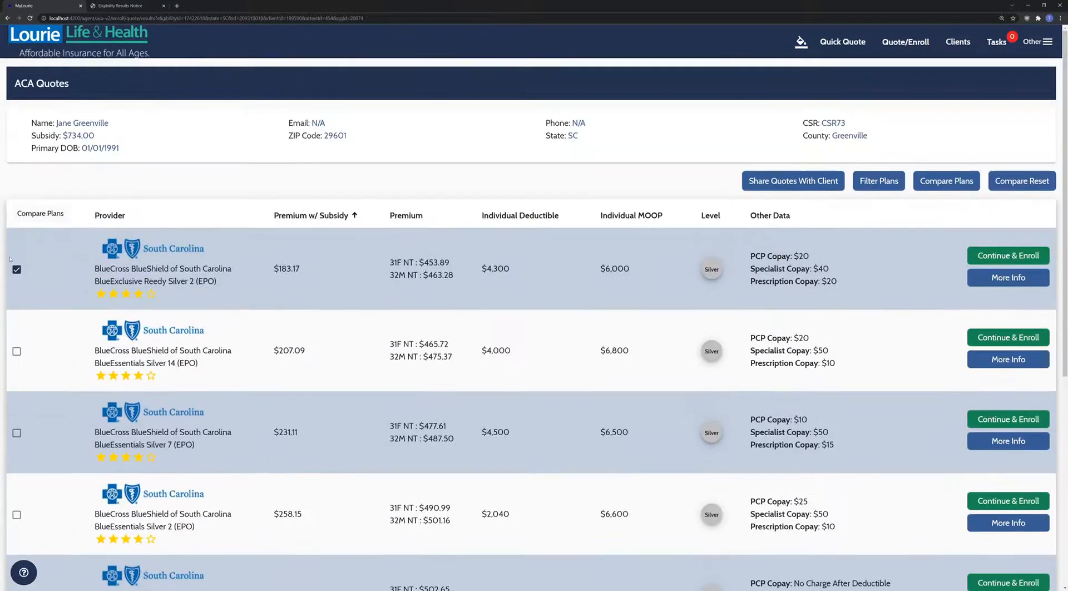
click(43, 214)
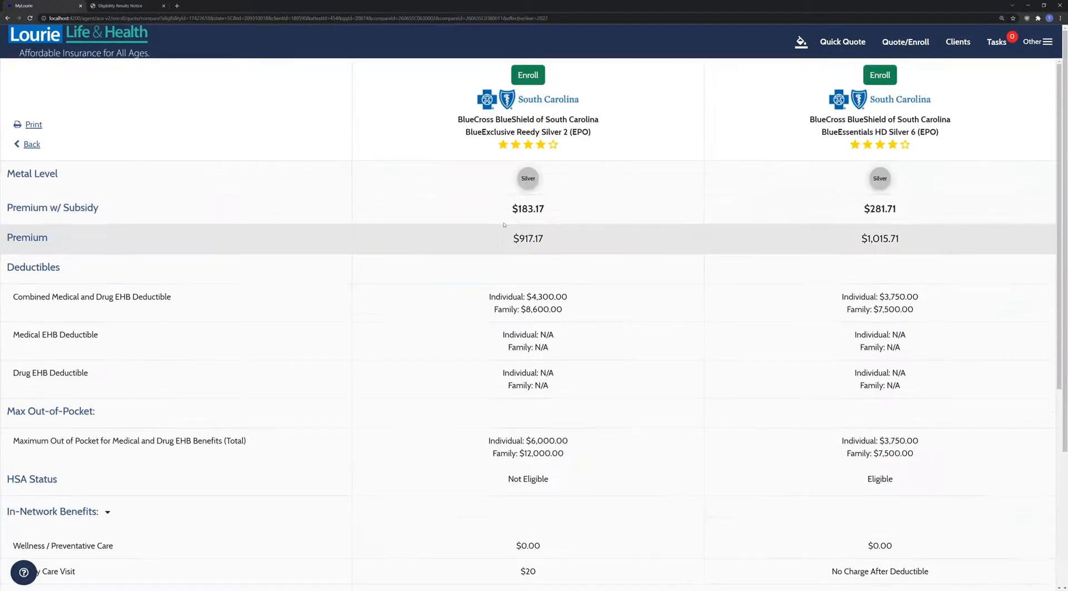
key(alt+Left)
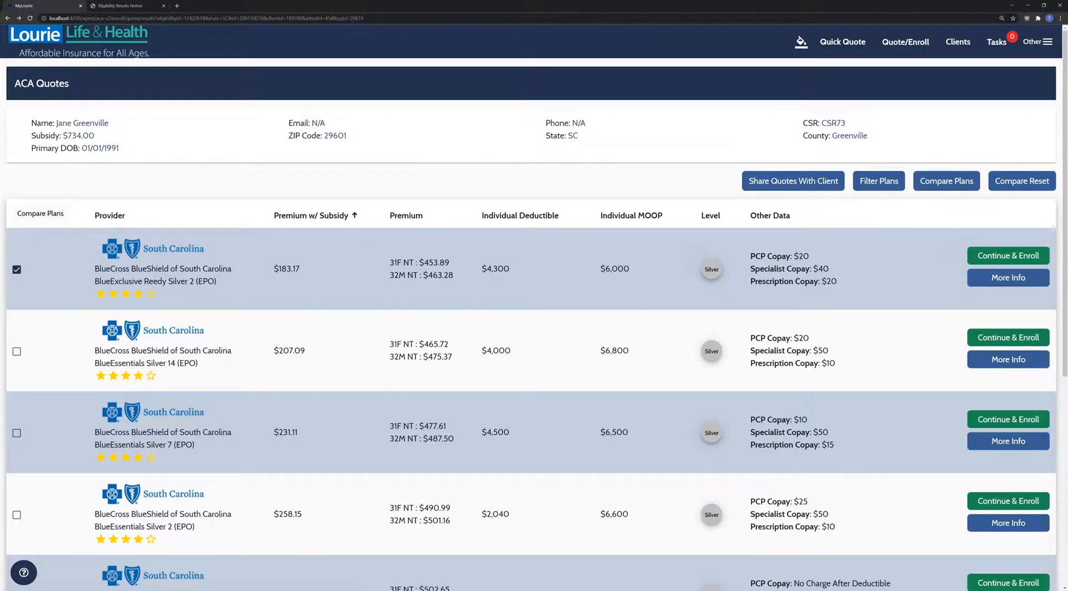
click(979, 281)
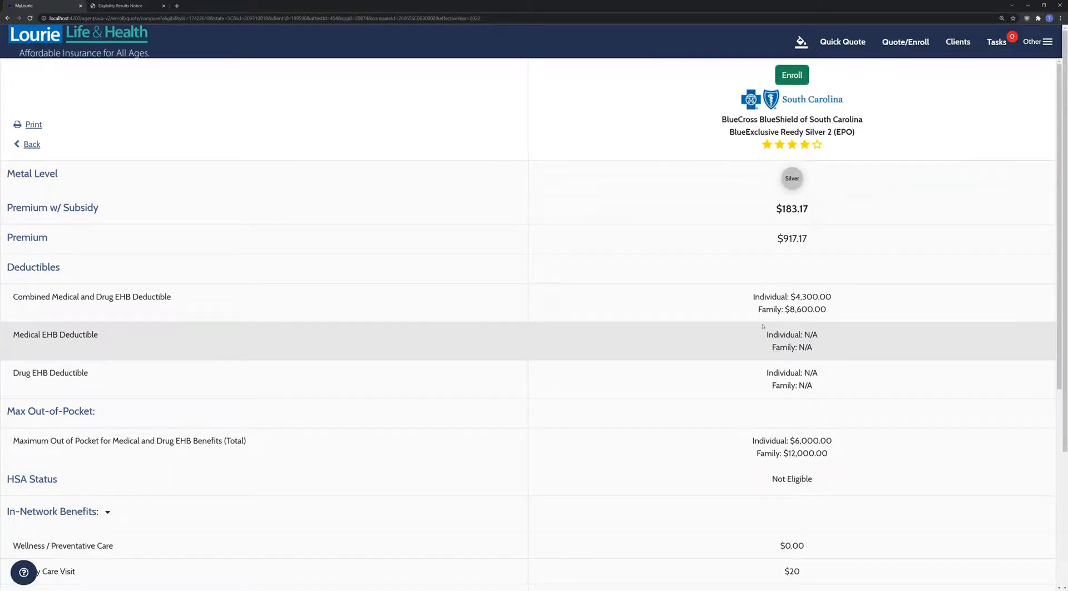
scroll(492, 307, down, 1)
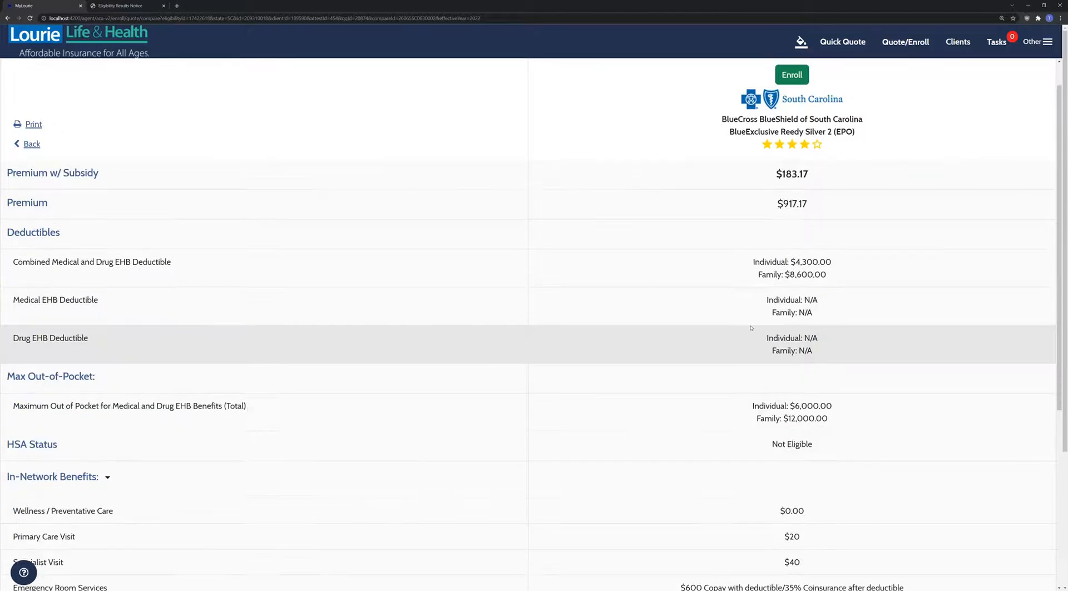
scroll(492, 307, down, 2)
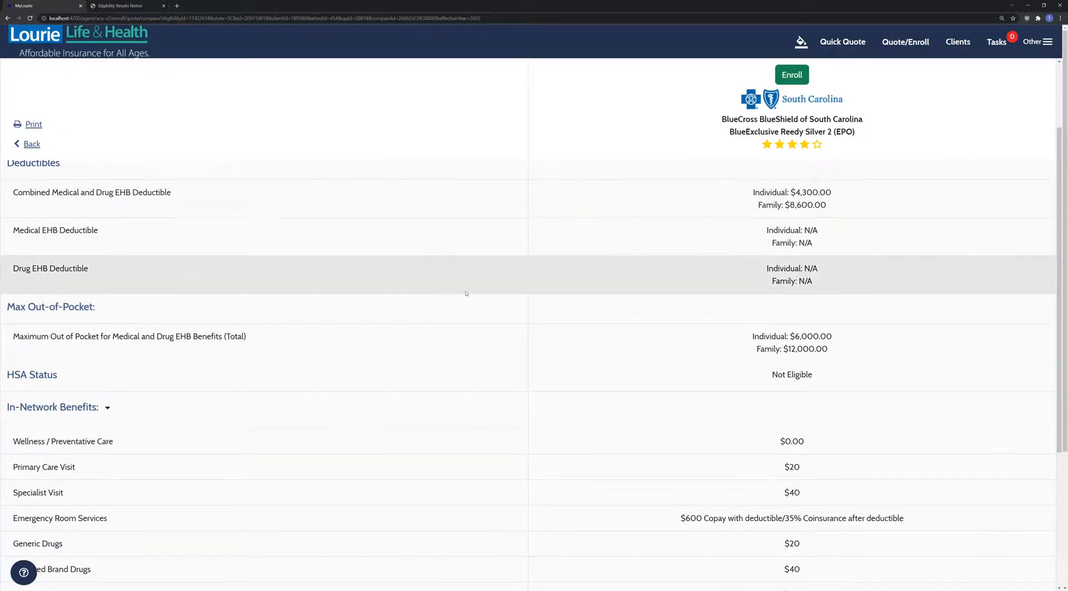
scroll(476, 365, down, 1)
scroll(476, 365, down, 7)
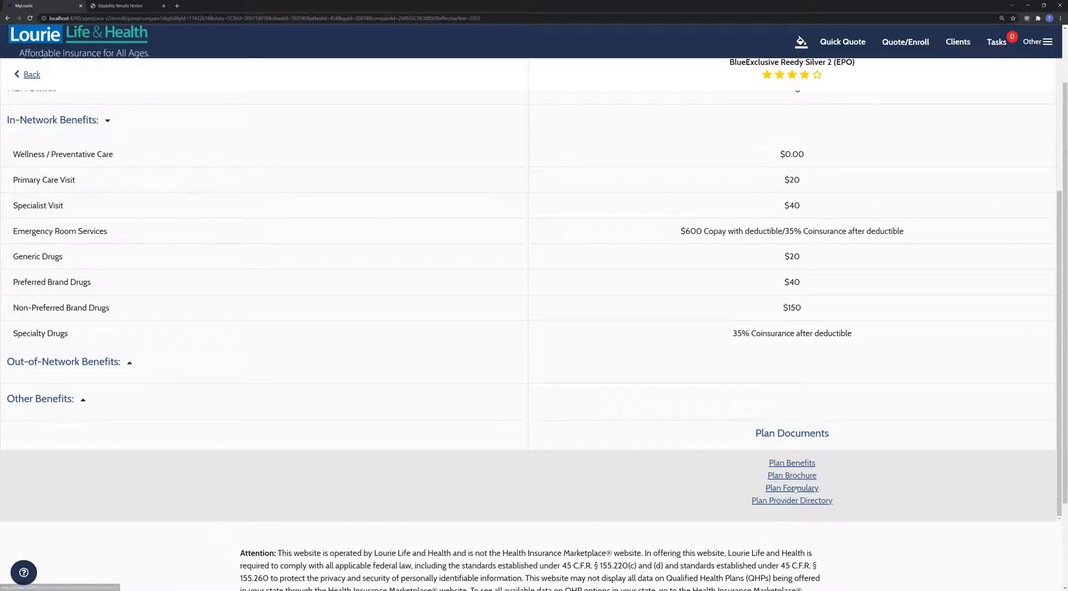
click(799, 463)
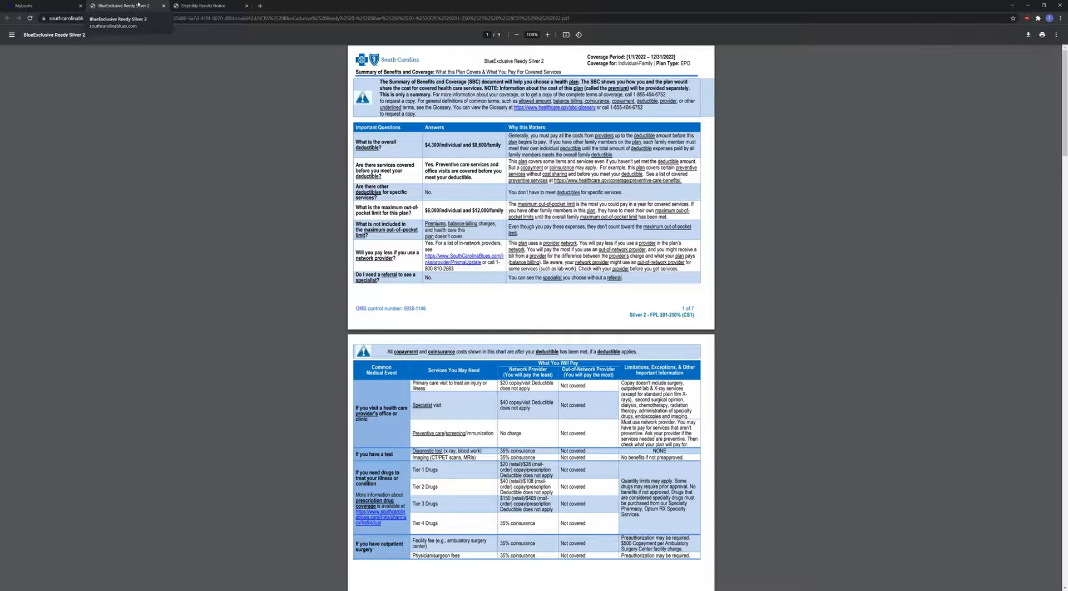
key(ctrl+w)
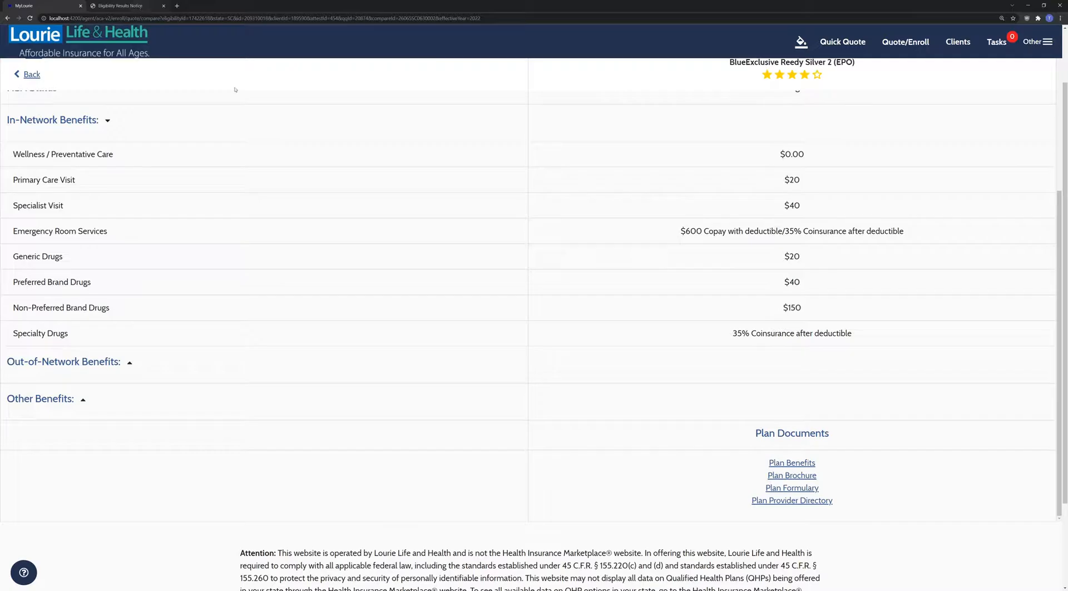
scroll(770, 473, up, 8)
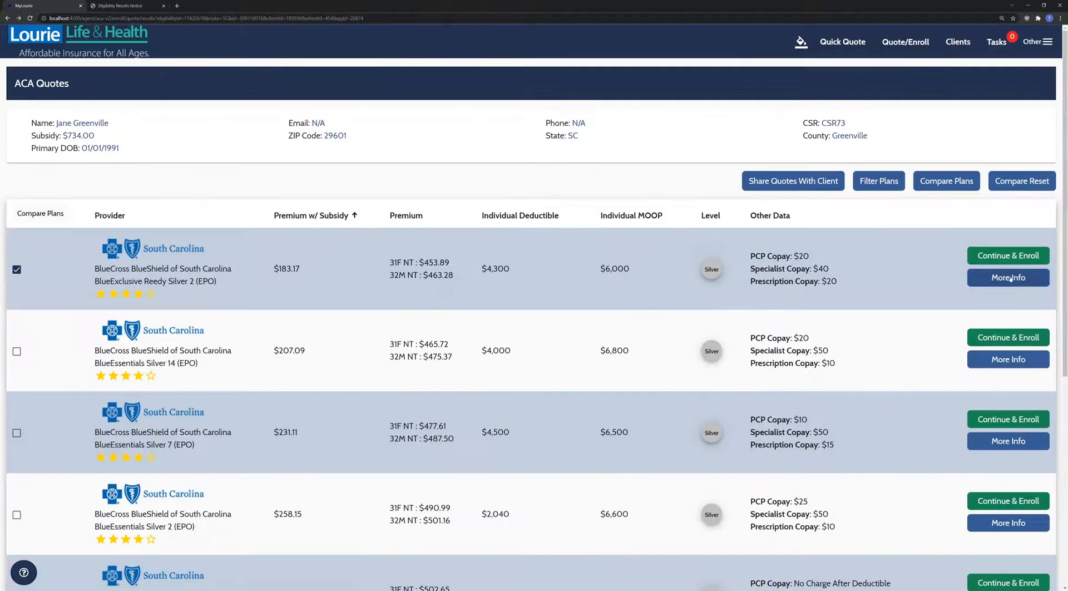
- Add BlueEssentials Silver 14 ($207.09) to the comparison and review all three plans side by side
click(16, 351)
click(32, 216)
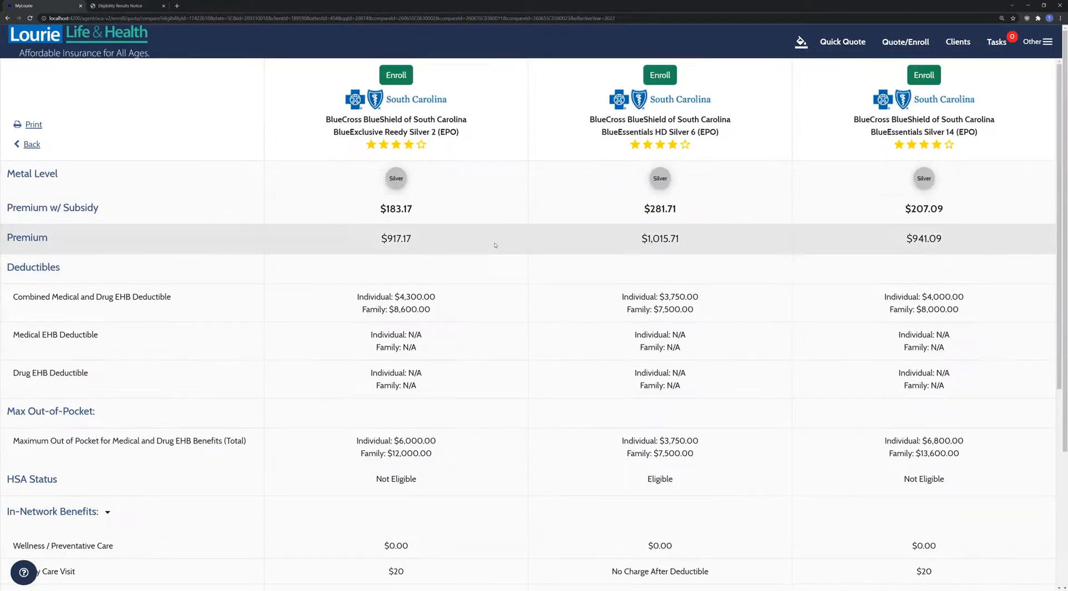
scroll(495, 245, down, 2)
scroll(495, 243, down, 4)
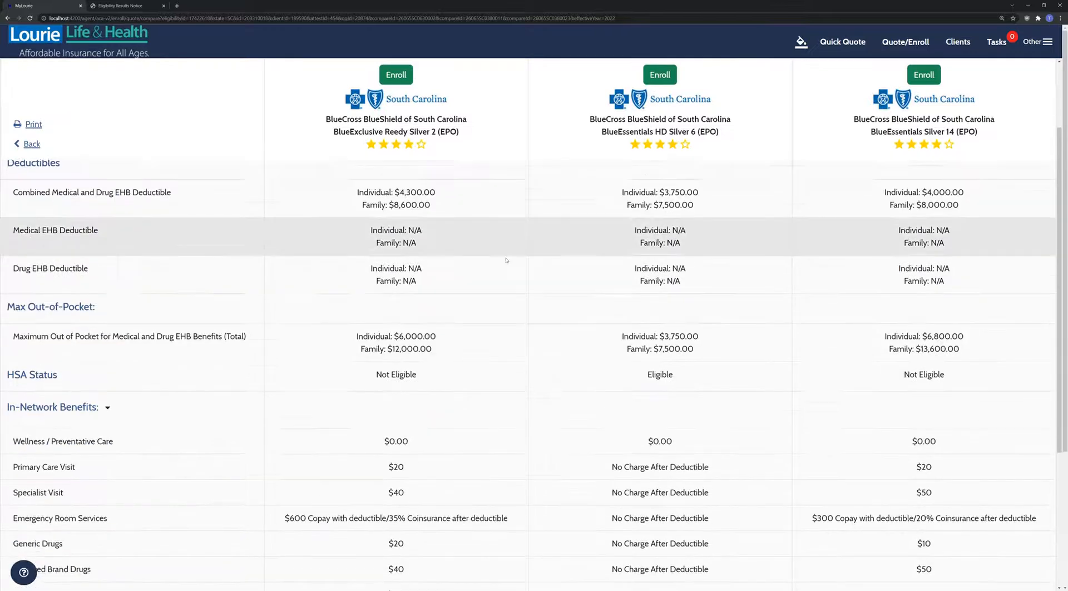
scroll(515, 328, down, 4)
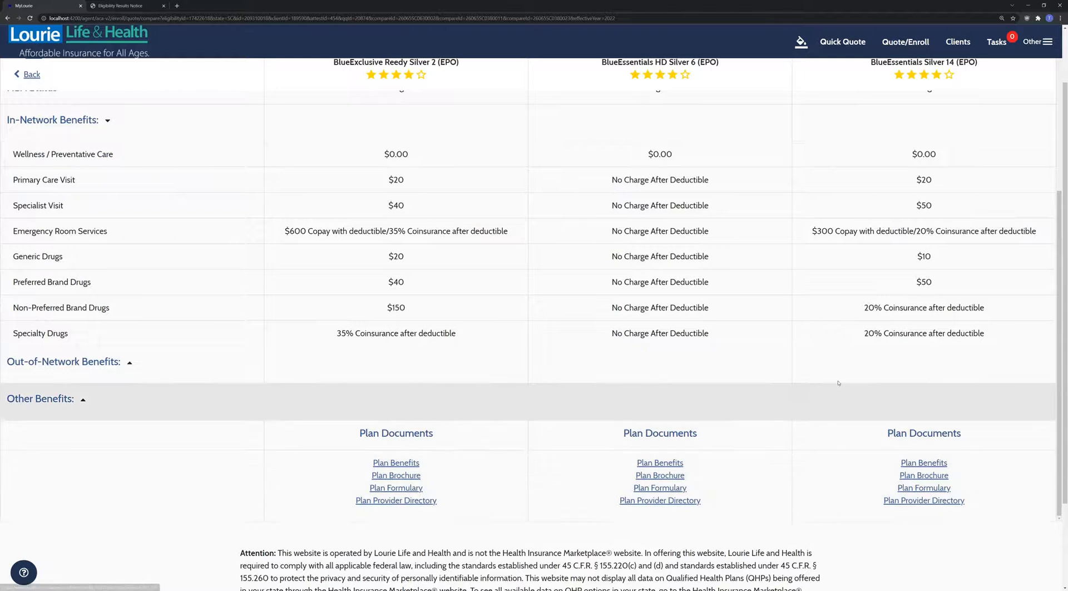
scroll(537, 300, up, 8)
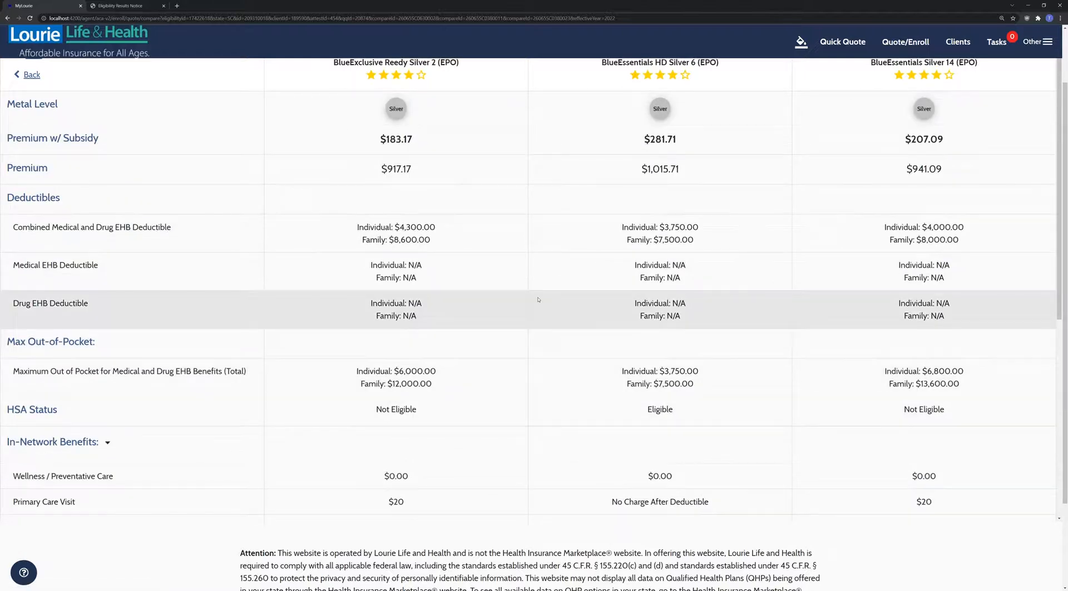
key(alt+Left)
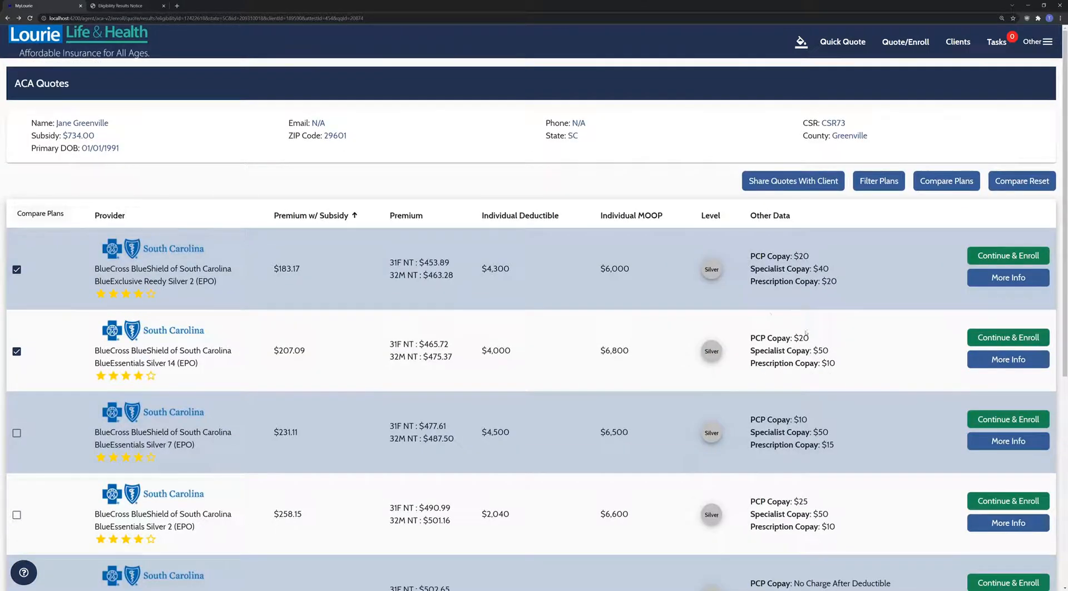
- Enroll in BlueExclusive Reedy Silver 2 at $183.17 net premium after confirming the plan selection
click(1008, 257)
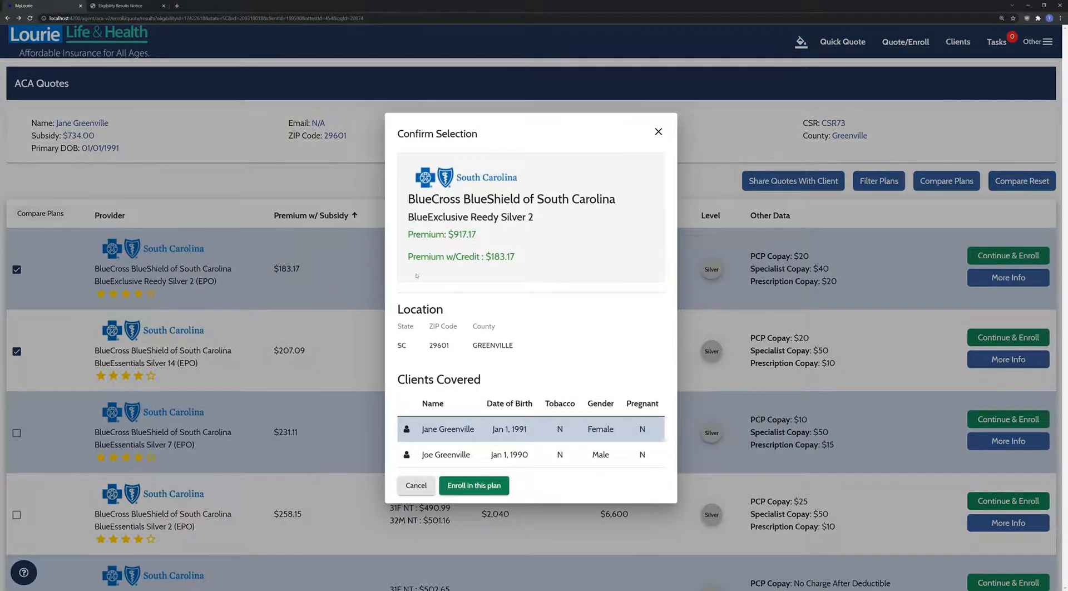
double_click(517, 258)
click(517, 258)
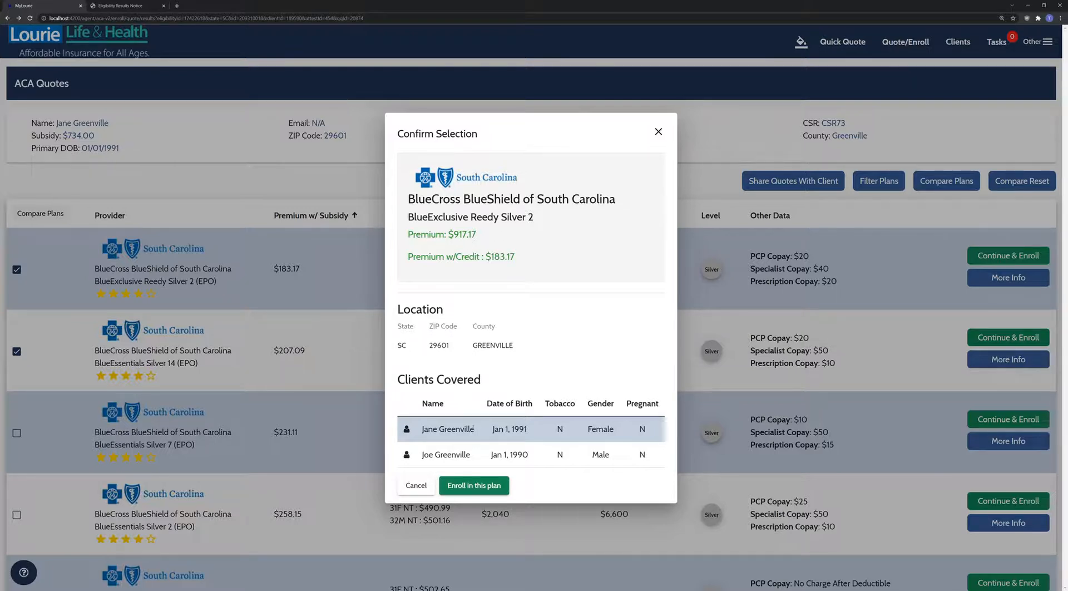
click(473, 486)
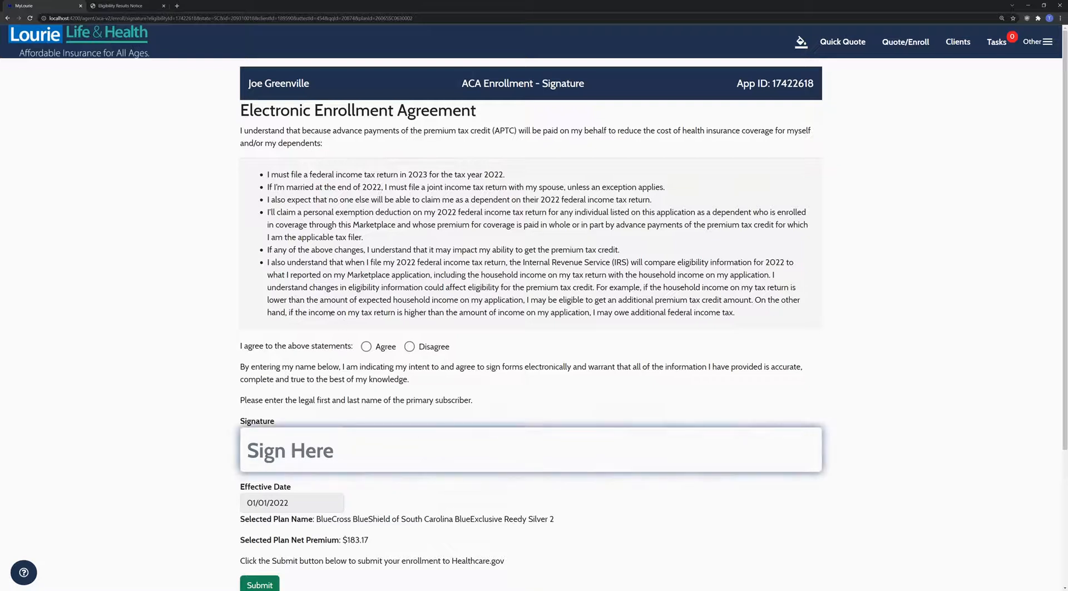
- Select Agree on the enrollment statements and enter the subscriber's full name as the signature
click(371, 345)
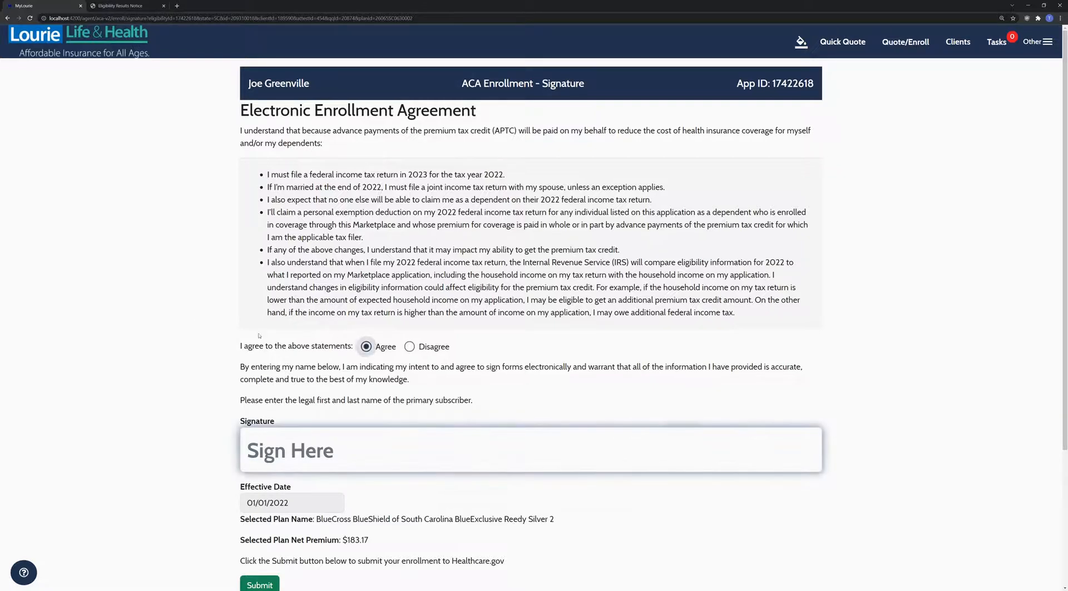
scroll(194, 325, down, 1)
click(327, 378)
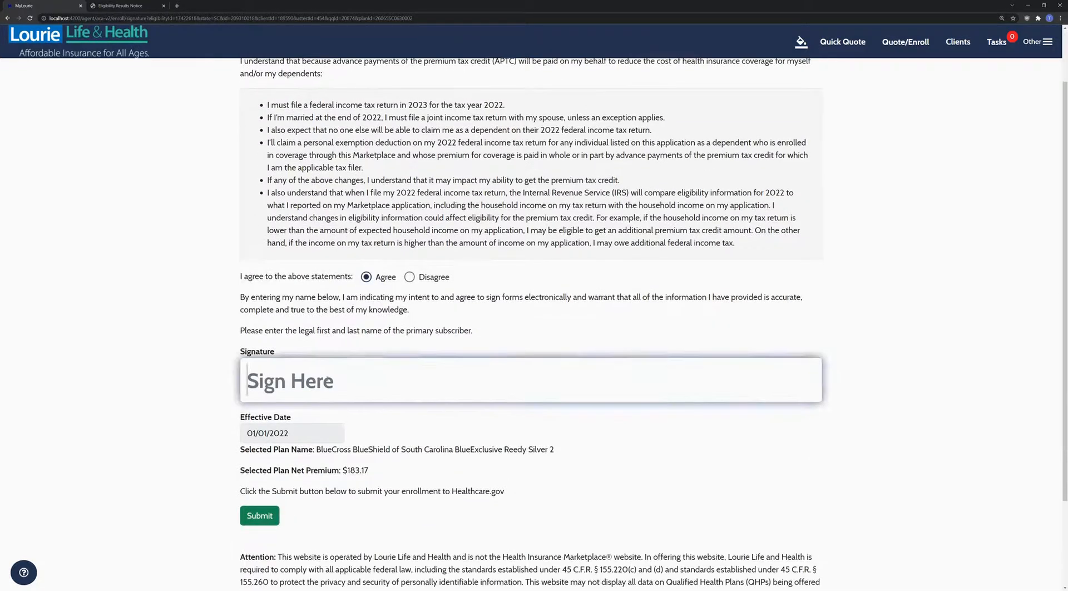
text(Joe Greenville)
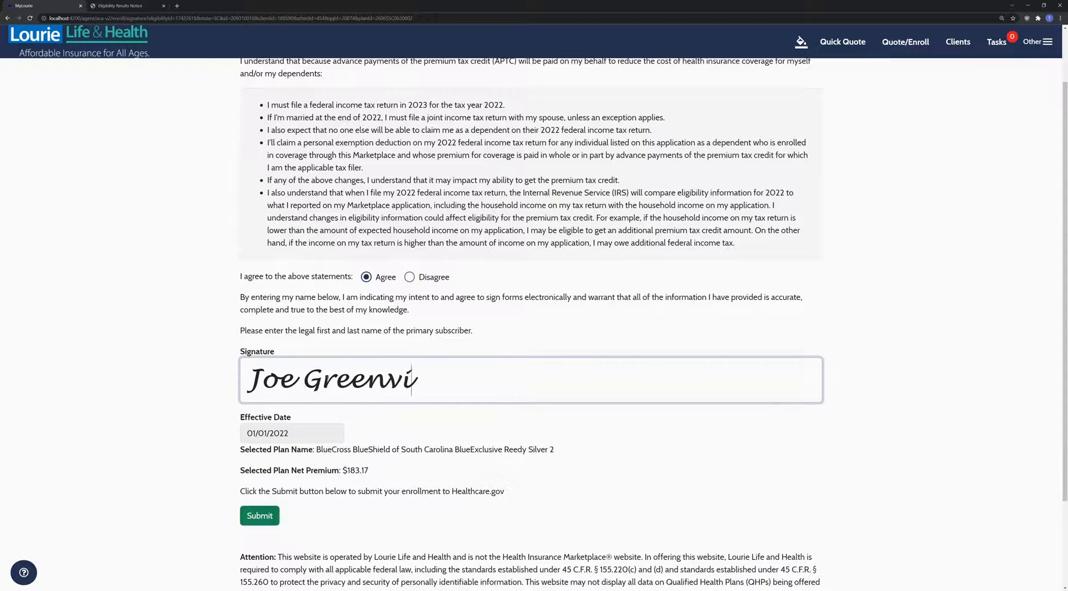
click(399, 420)
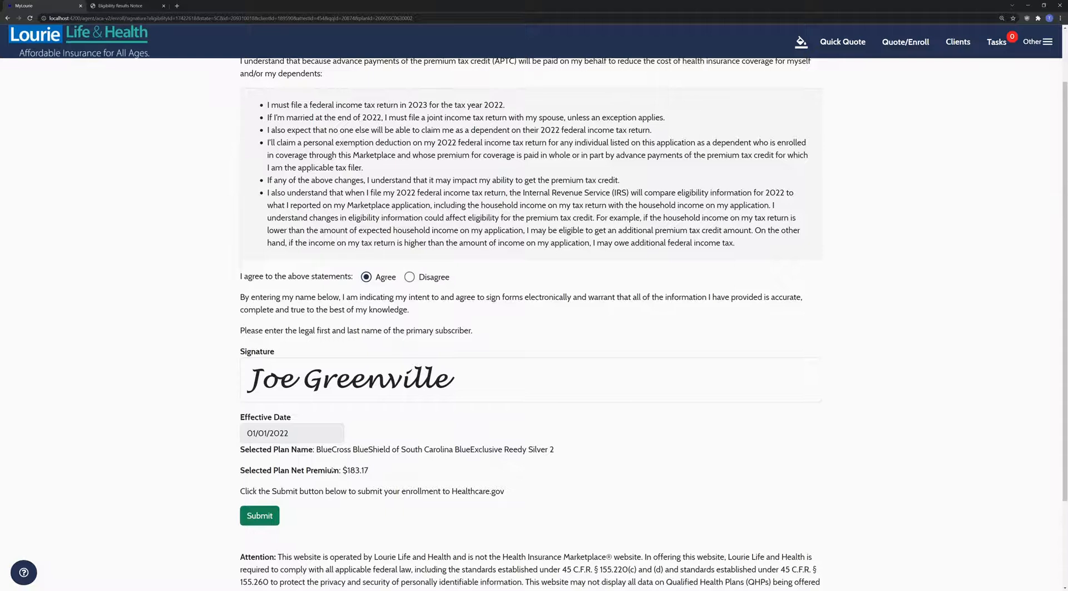
scroll(333, 470, down, 1)
- Submit the BlueExclusive Reedy Silver 2 enrollment to Healthcare.gov and review the ACA Review summary
click(262, 447)
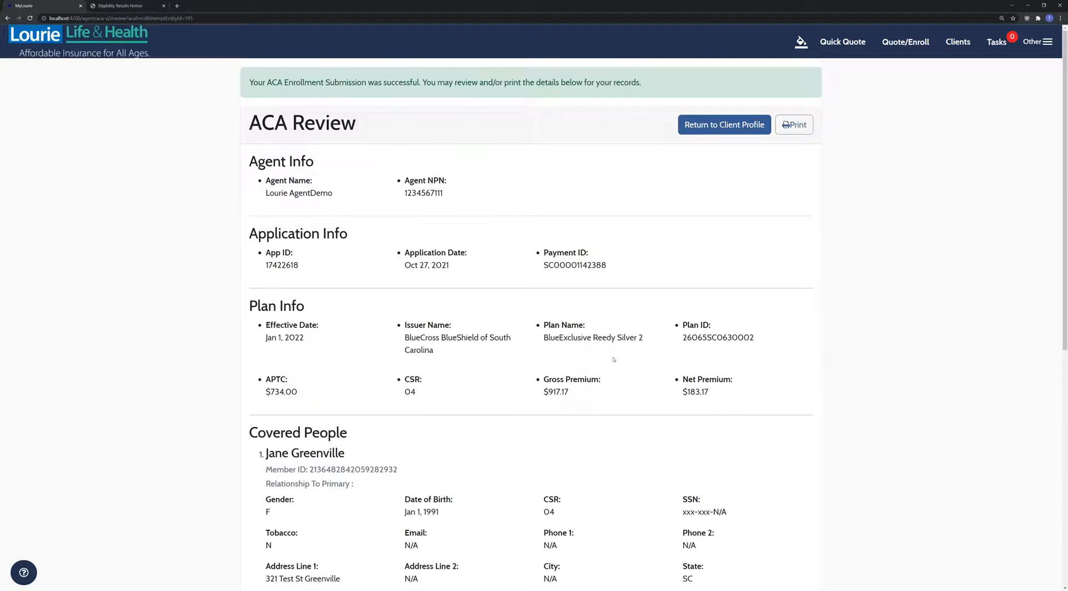
scroll(669, 292, down, 4)
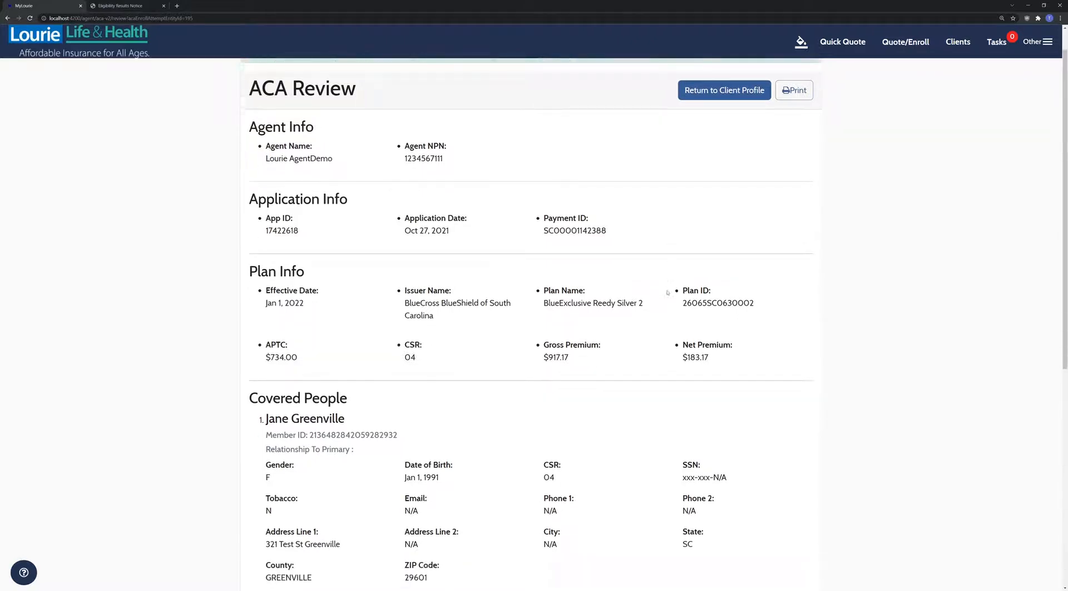
scroll(707, 336, down, 1)
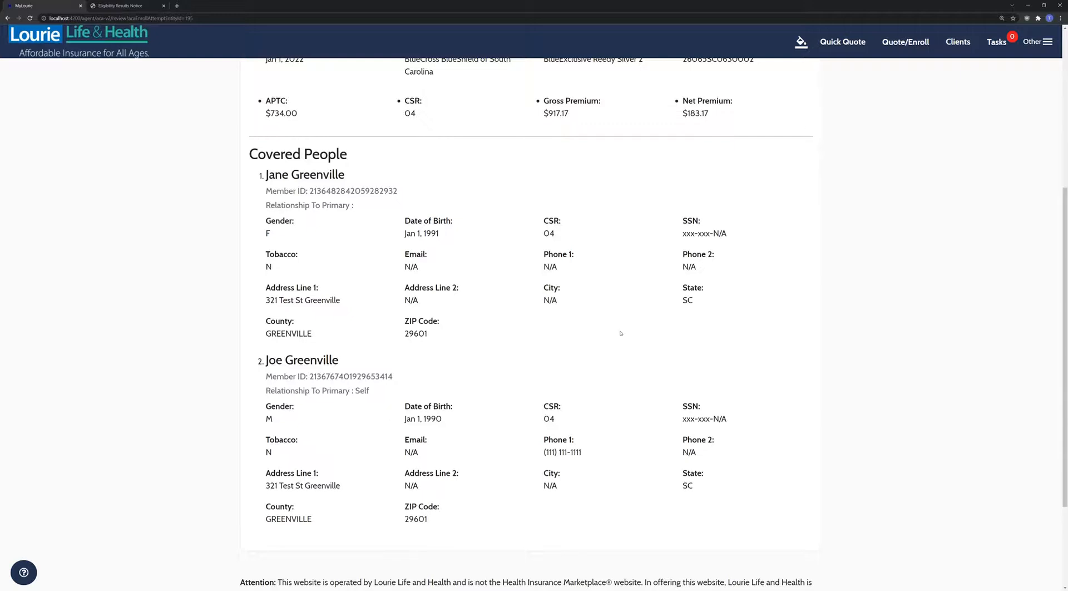
scroll(620, 332, down, 1)
scroll(620, 332, up, 6)
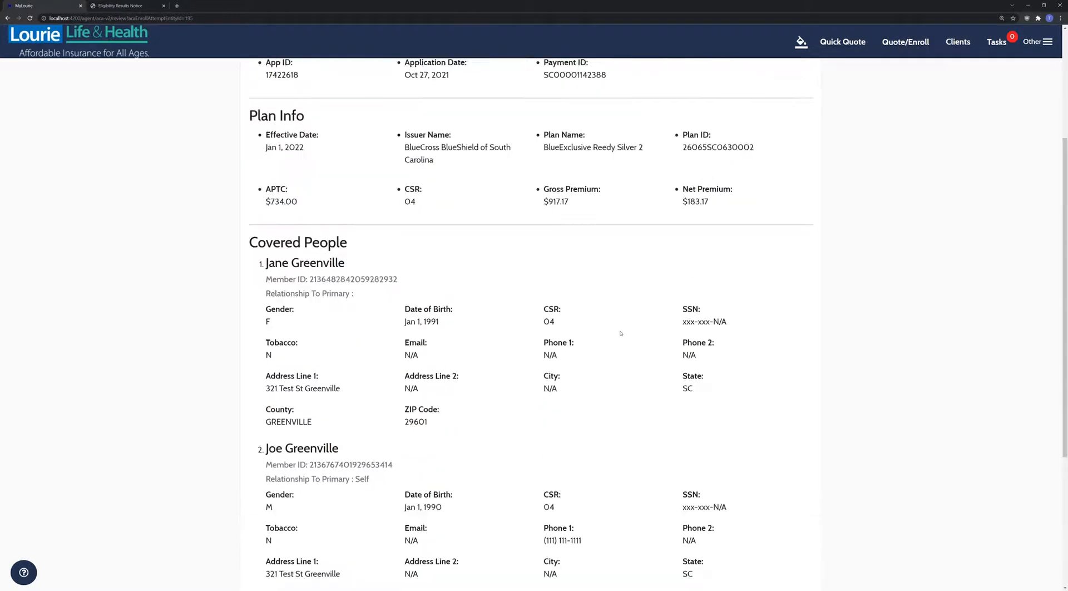
- Preview the enrollment review for printing, then cancel without printing
click(793, 123)
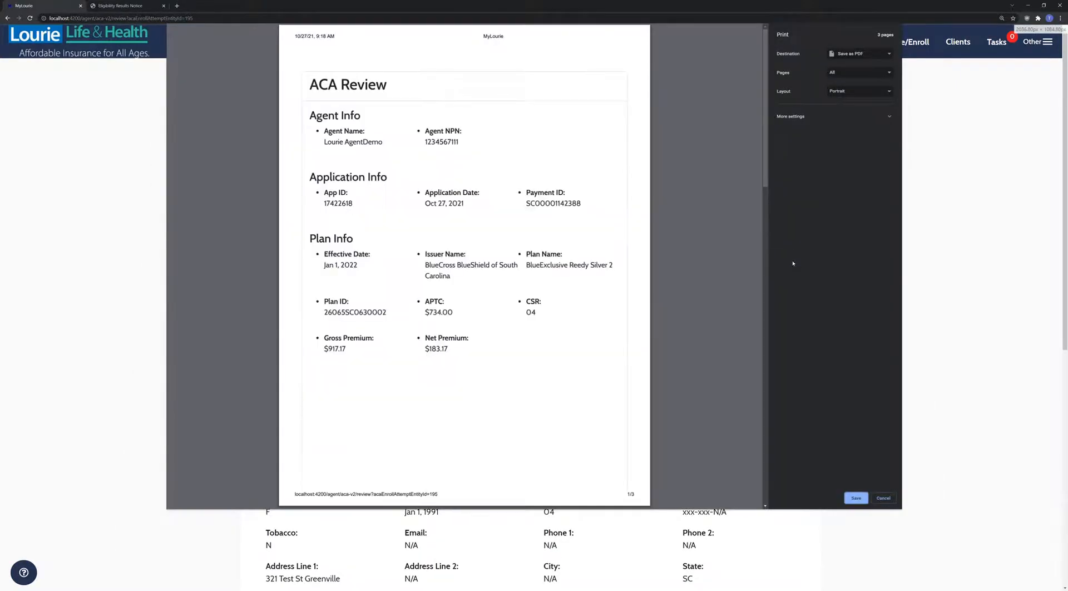
scroll(663, 400, down, 3)
scroll(663, 400, down, 15)
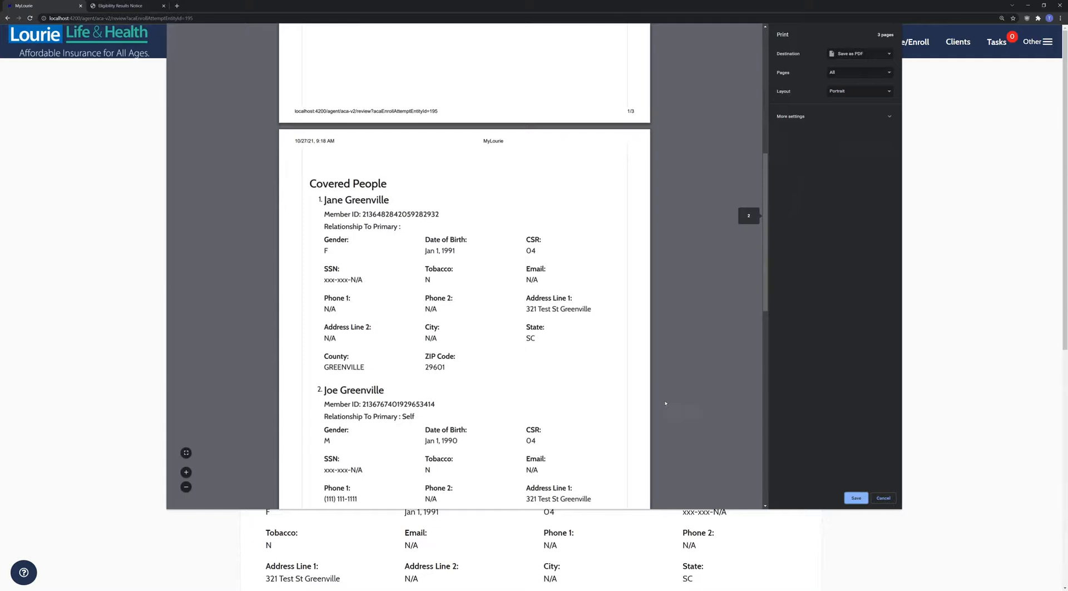
scroll(666, 403, up, 8)
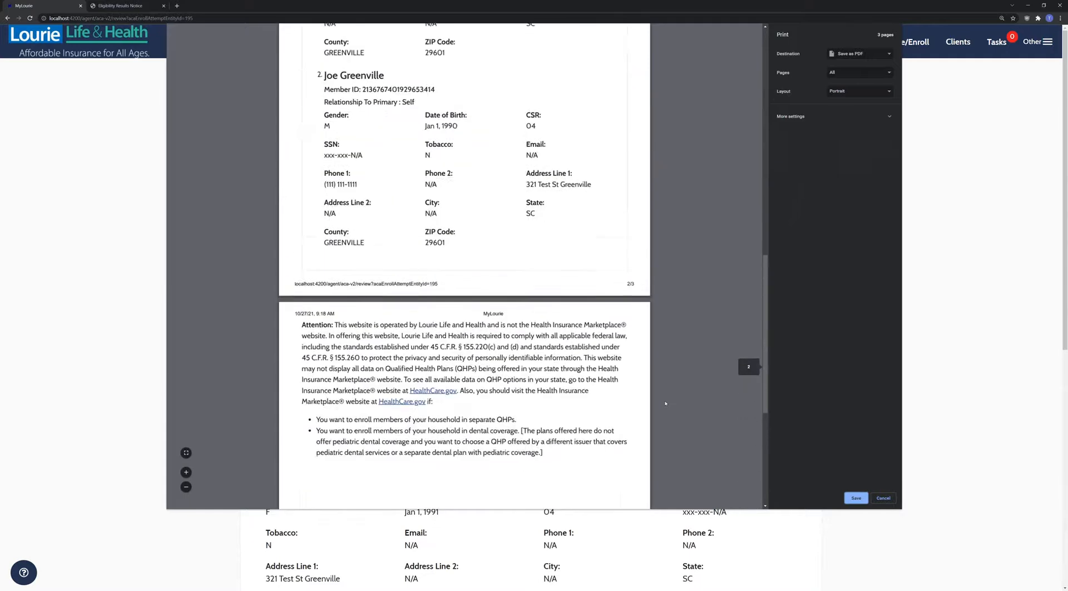
click(883, 497)
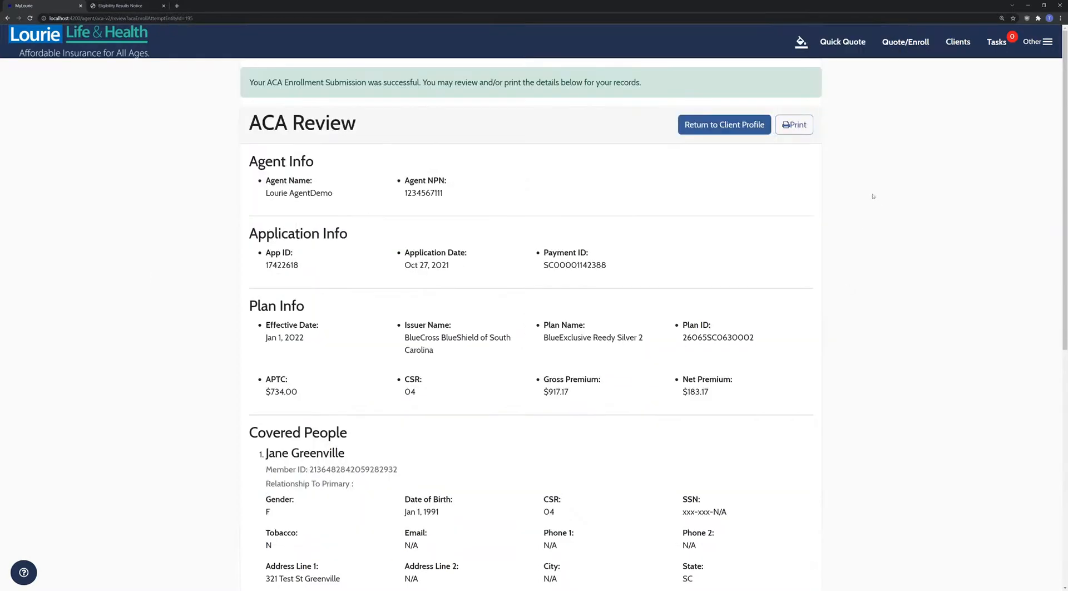
- On Start a New Quote, pick the existing client and check ACA/Health as the product
click(906, 43)
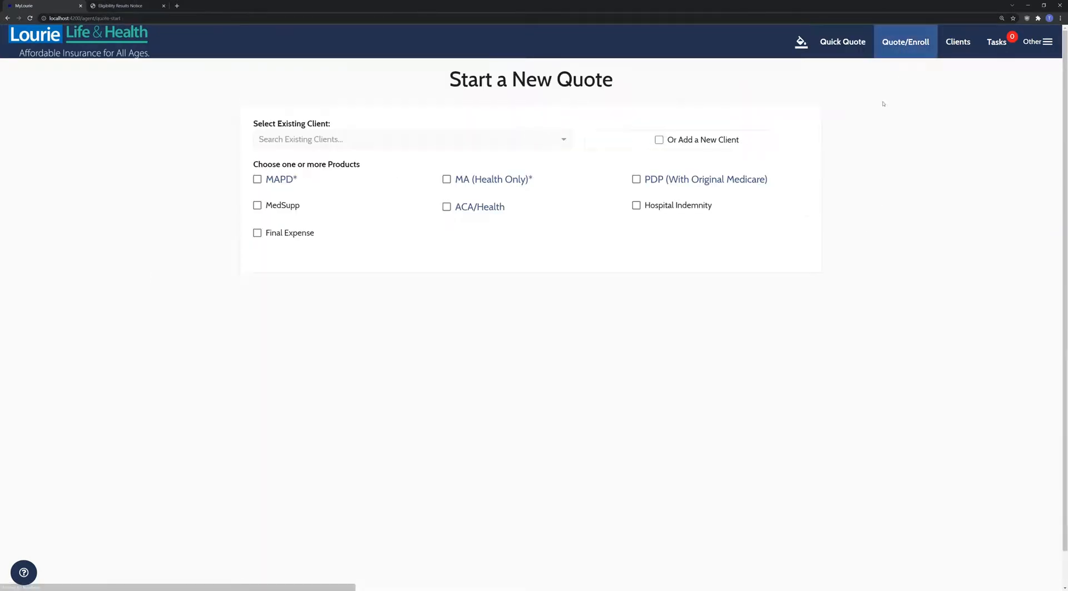
click(449, 143)
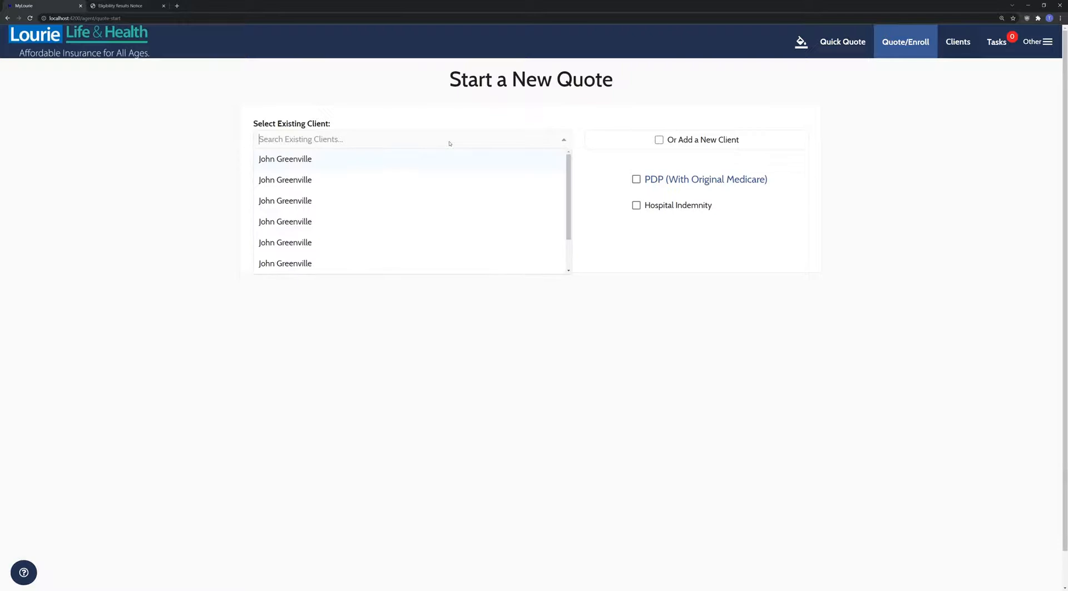
click(398, 159)
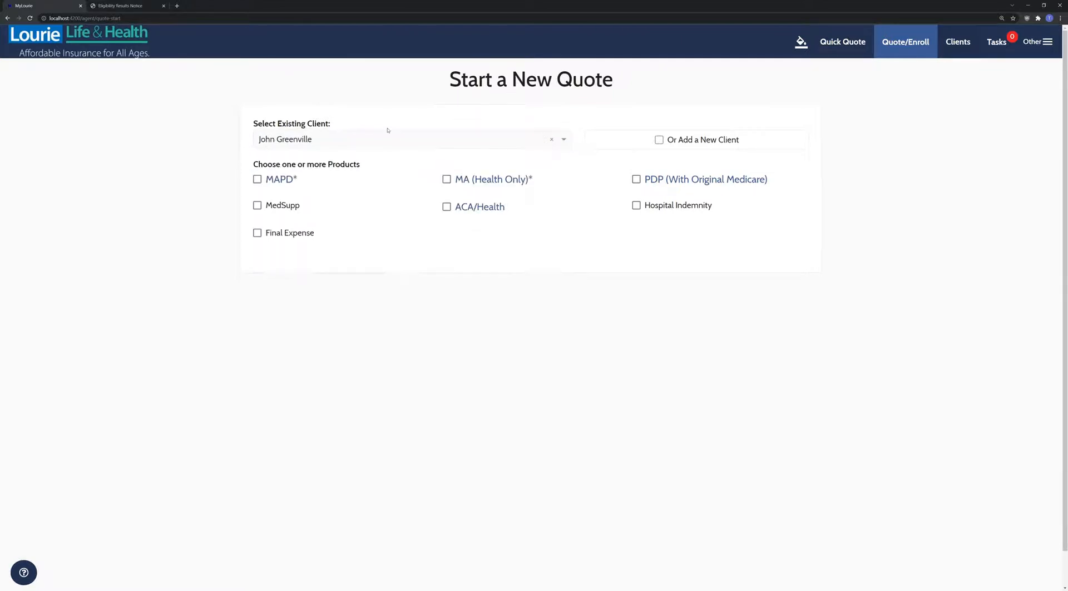
click(483, 209)
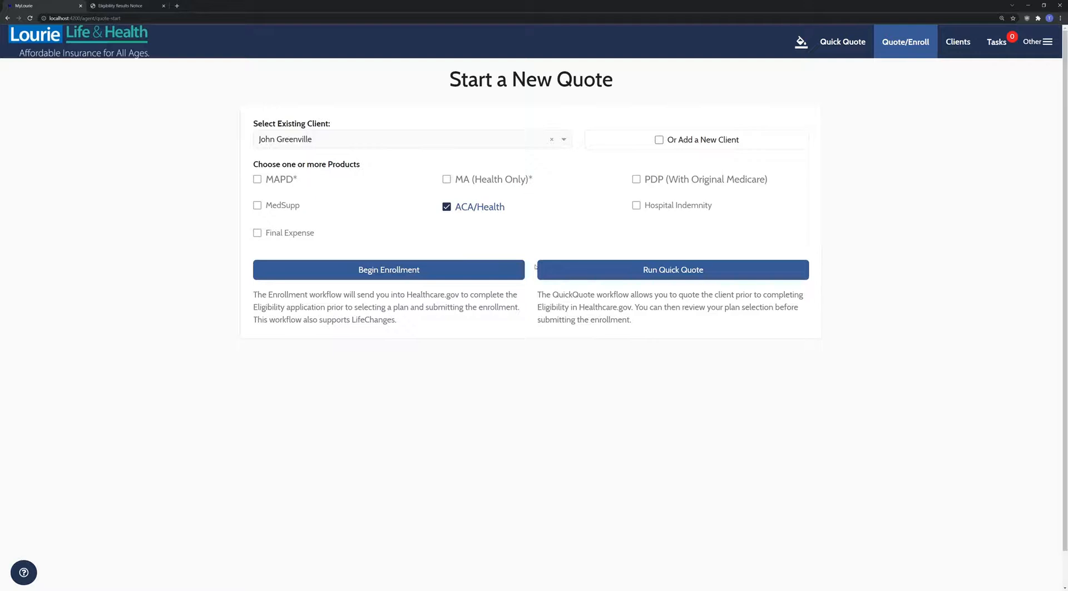
- Open the client's profile from Clients and scroll through the spouse's birth date, phone and address
mouse_move(958, 42)
click(965, 67)
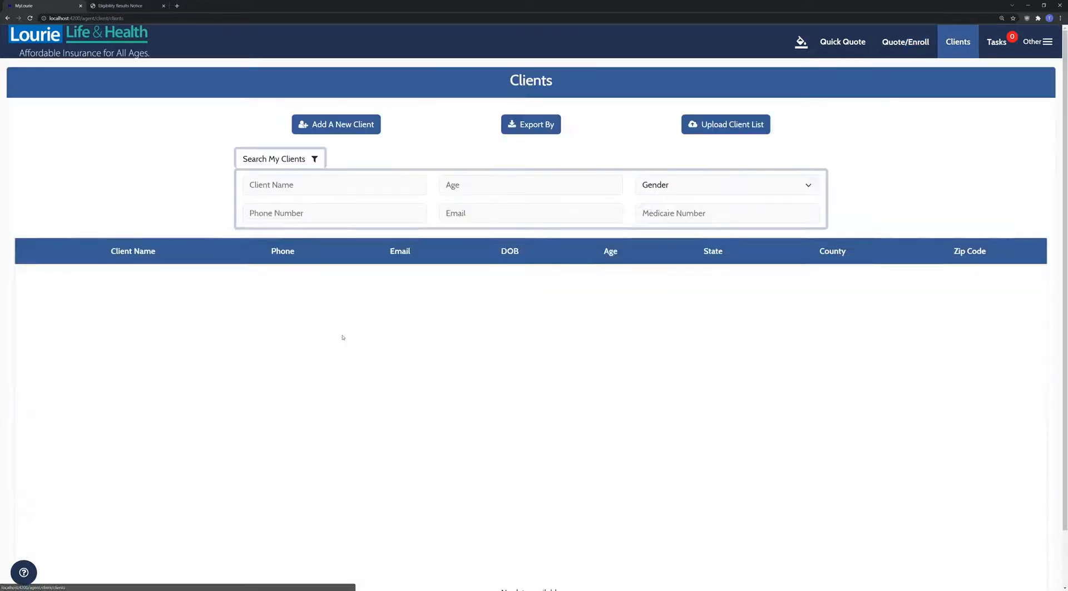
click(224, 367)
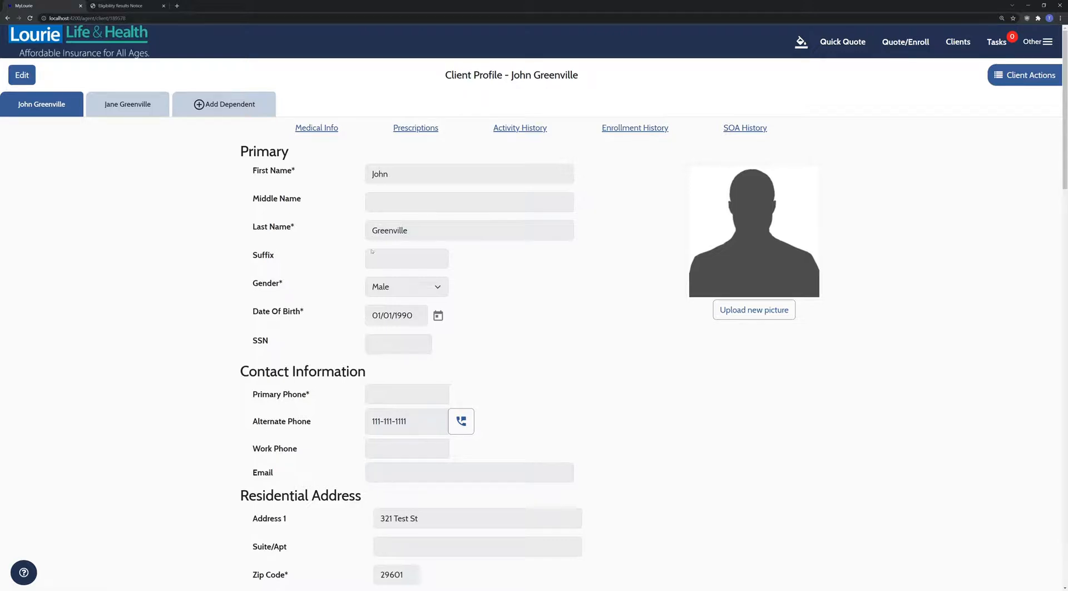
click(90, 109)
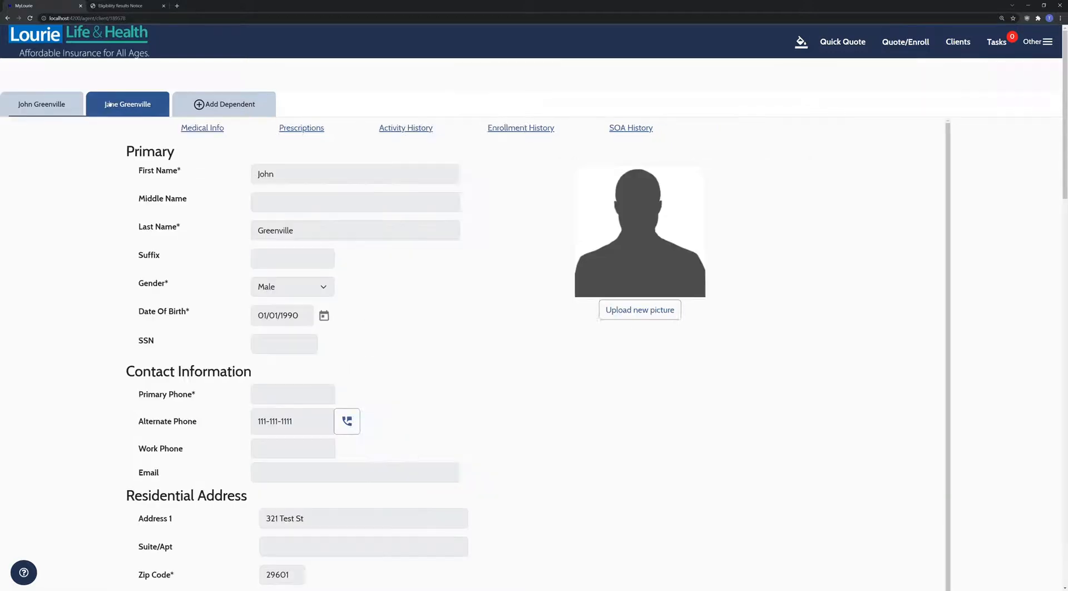
scroll(97, 190, down, 2)
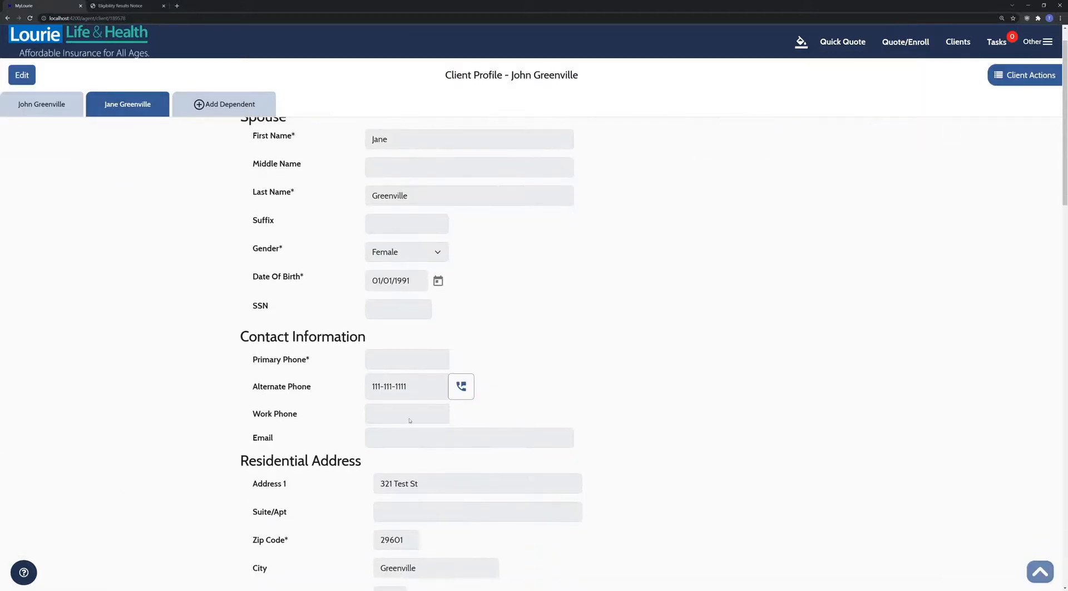
scroll(411, 554, down, 2)
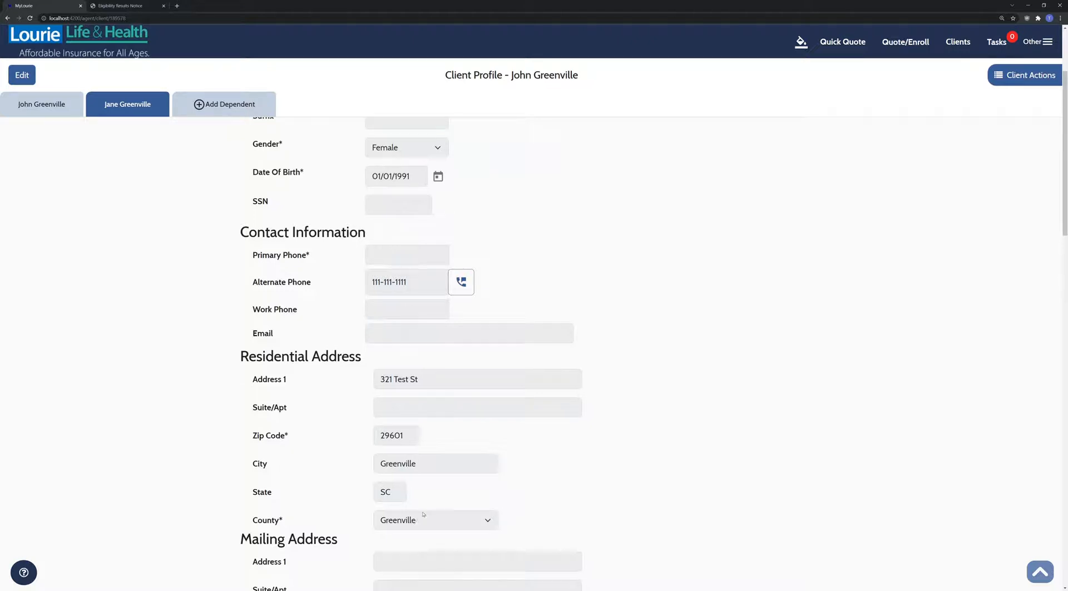
scroll(503, 463, down, 1)
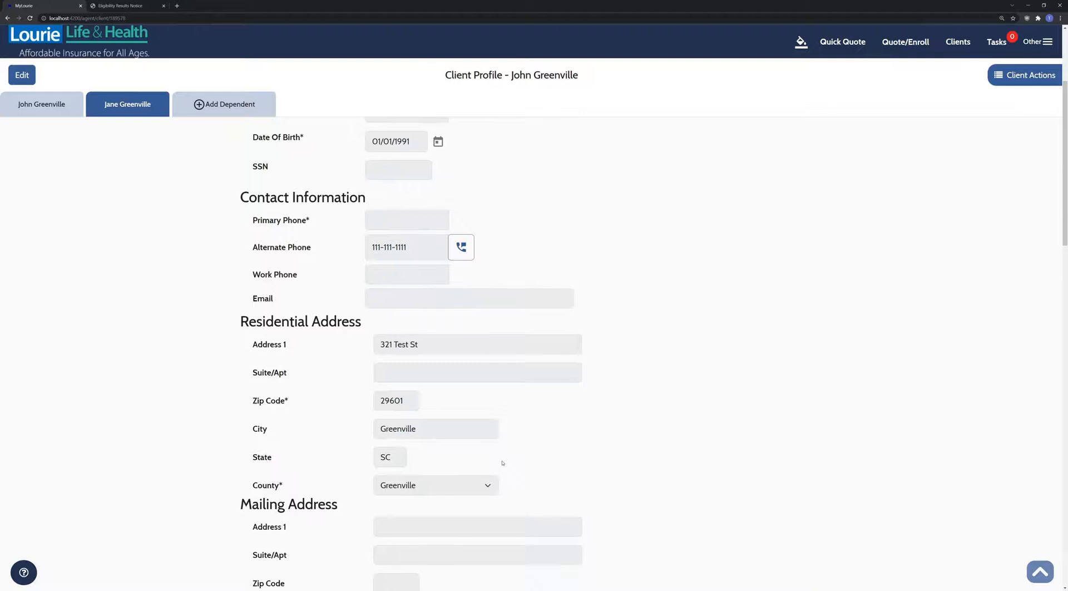
scroll(506, 453, up, 3)
scroll(546, 436, down, 3)
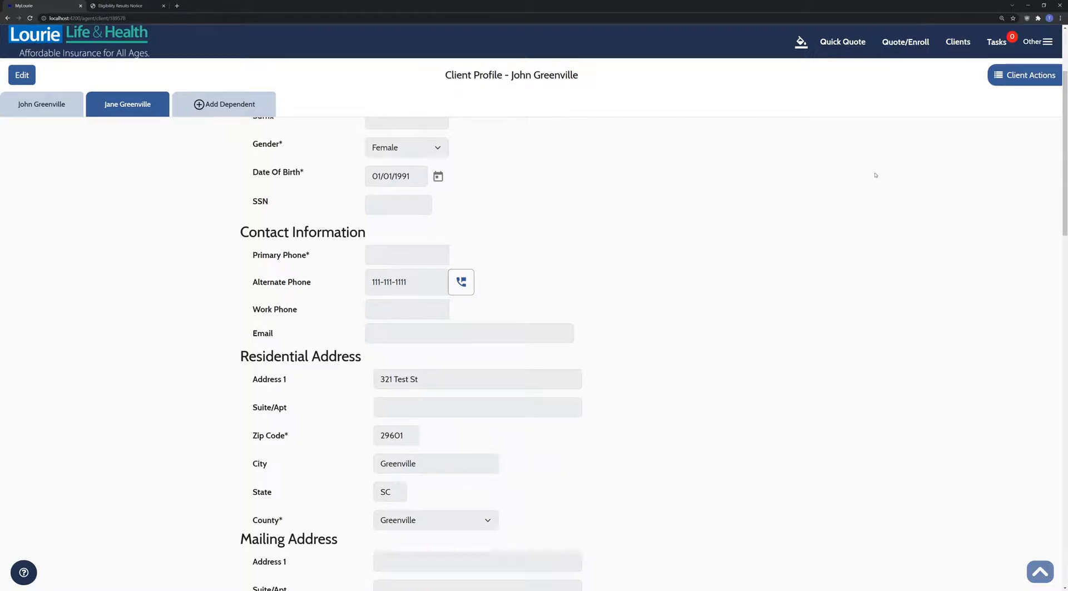
- Run an ACA/Health quick quote for the existing client, proceeding with consent on file (ZIP 29601)
click(905, 42)
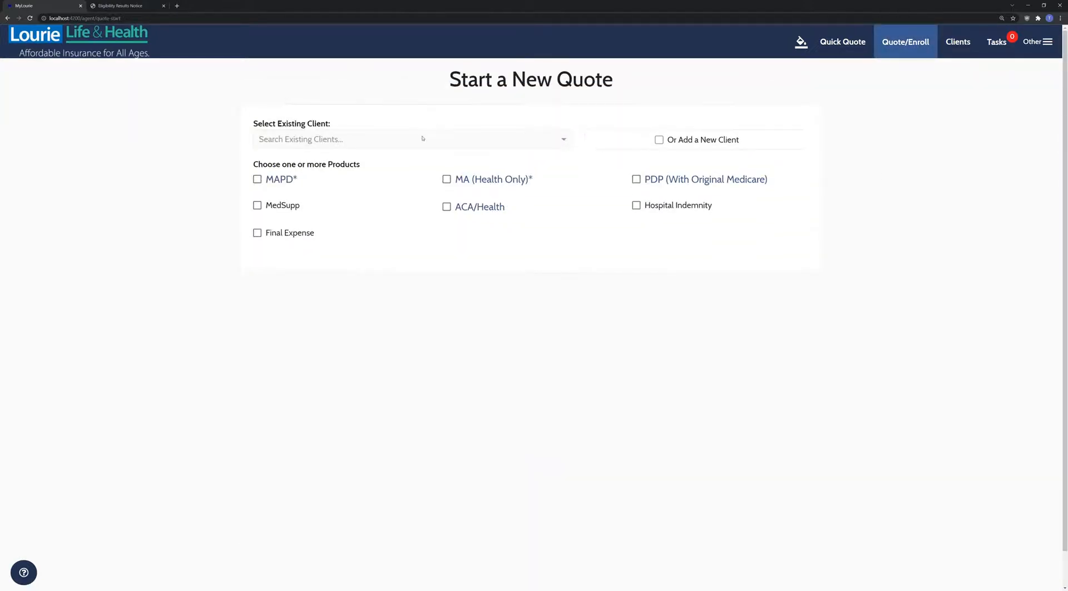
click(423, 138)
click(380, 174)
click(446, 207)
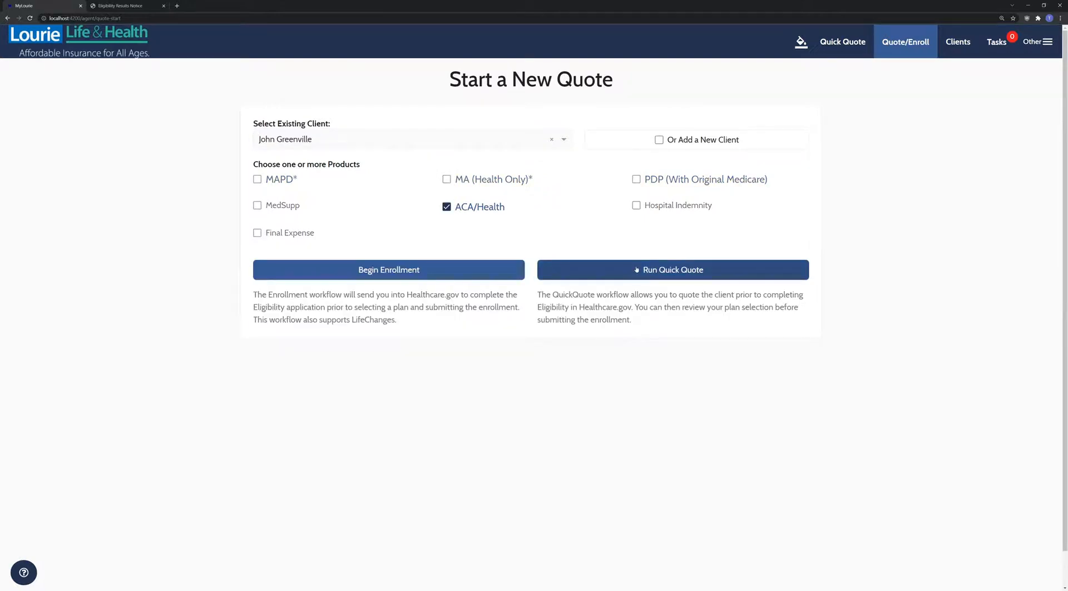
click(637, 269)
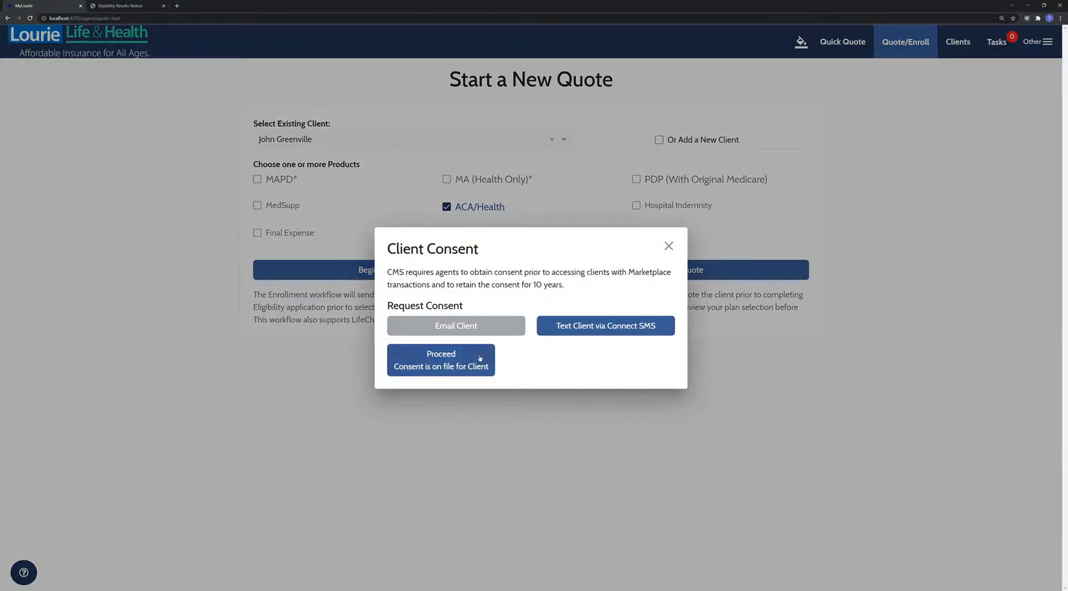
click(464, 363)
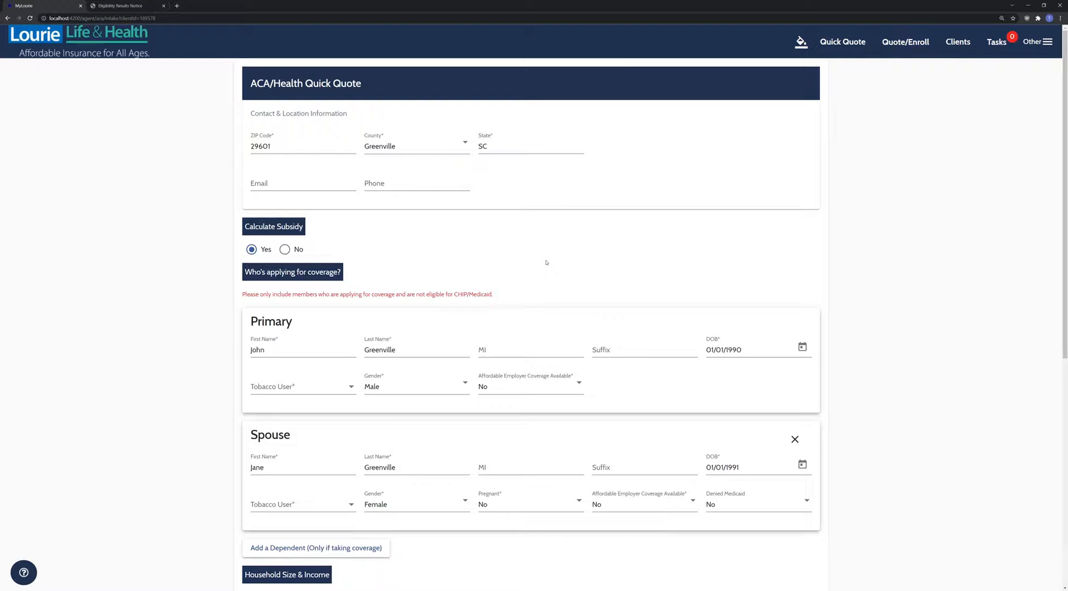
scroll(547, 265, down, 1)
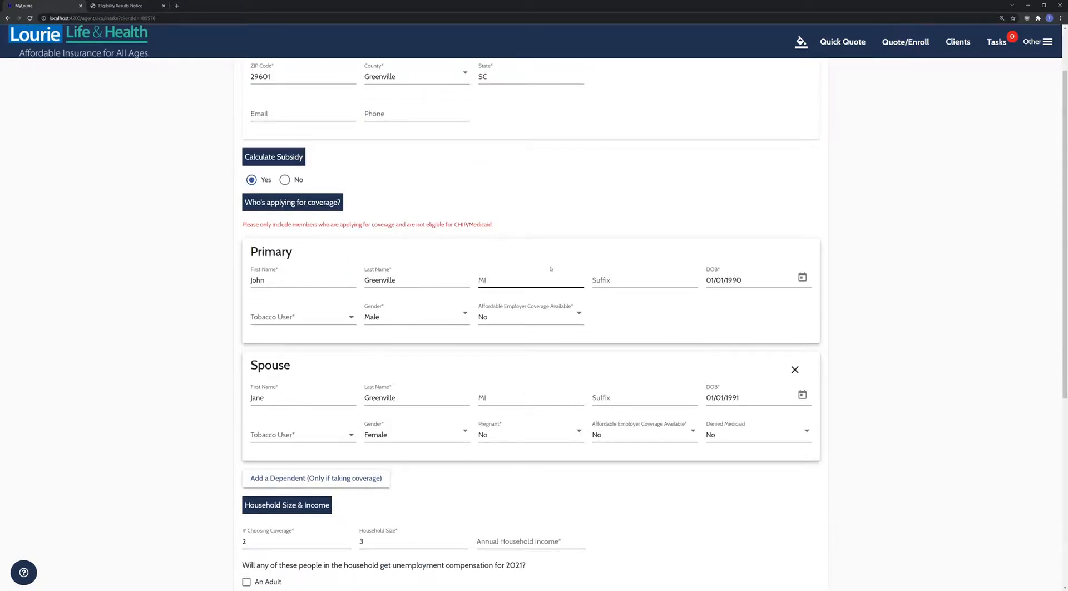
scroll(550, 269, up, 1)
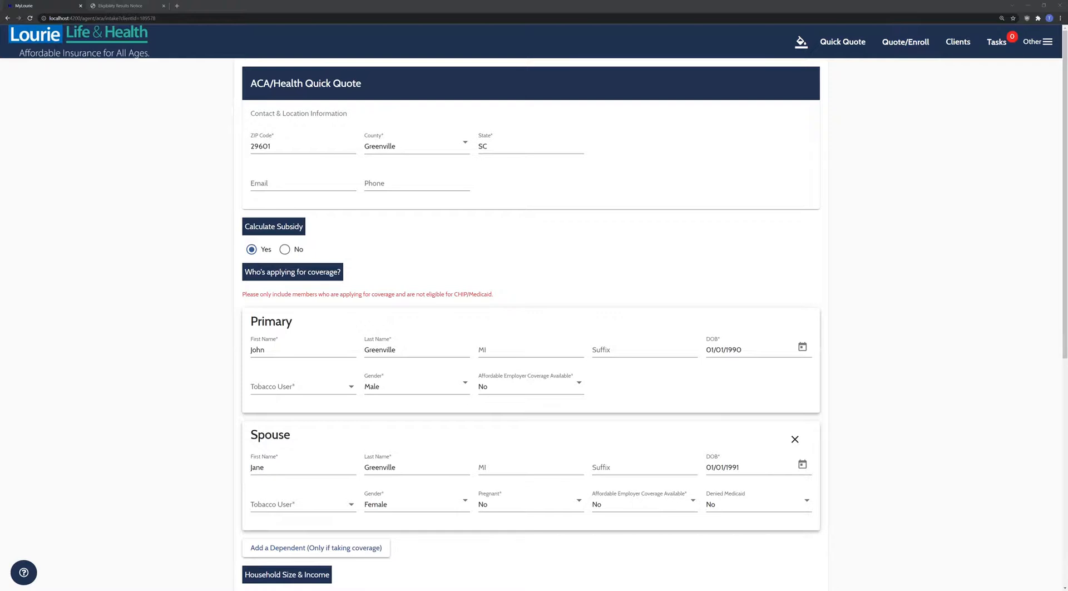
click(134, 74)
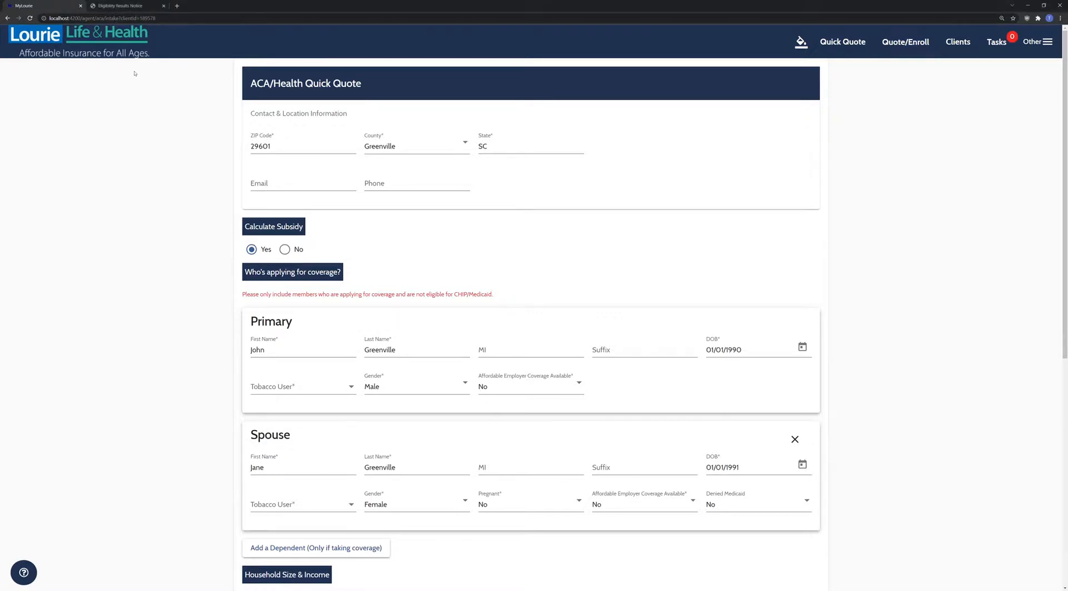
click(72, 44)
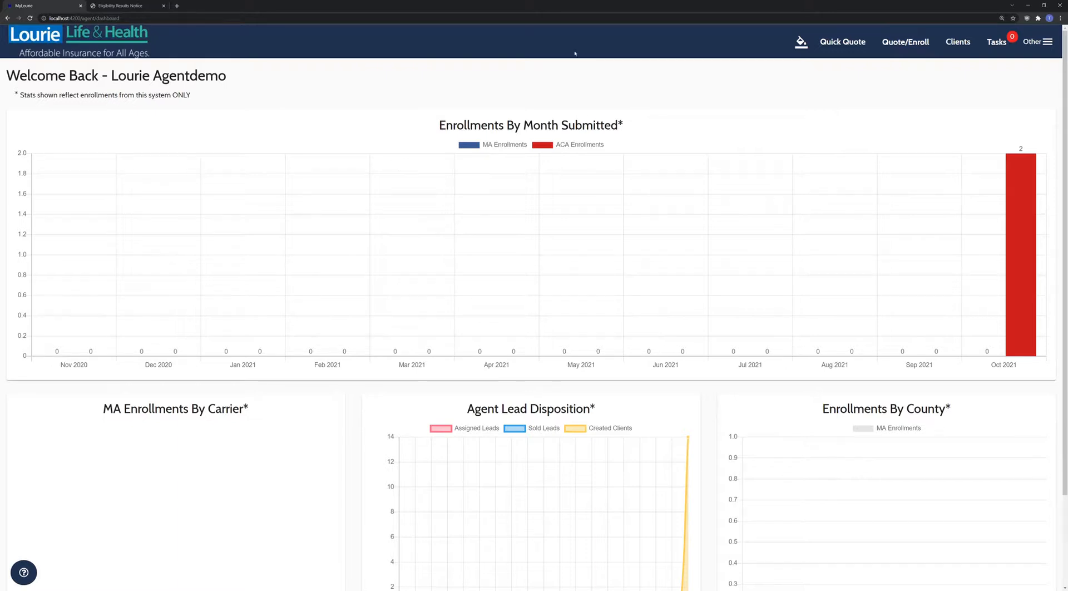
- Start a new-client ACA/Health quote, then dismiss the client consent prompt
click(907, 42)
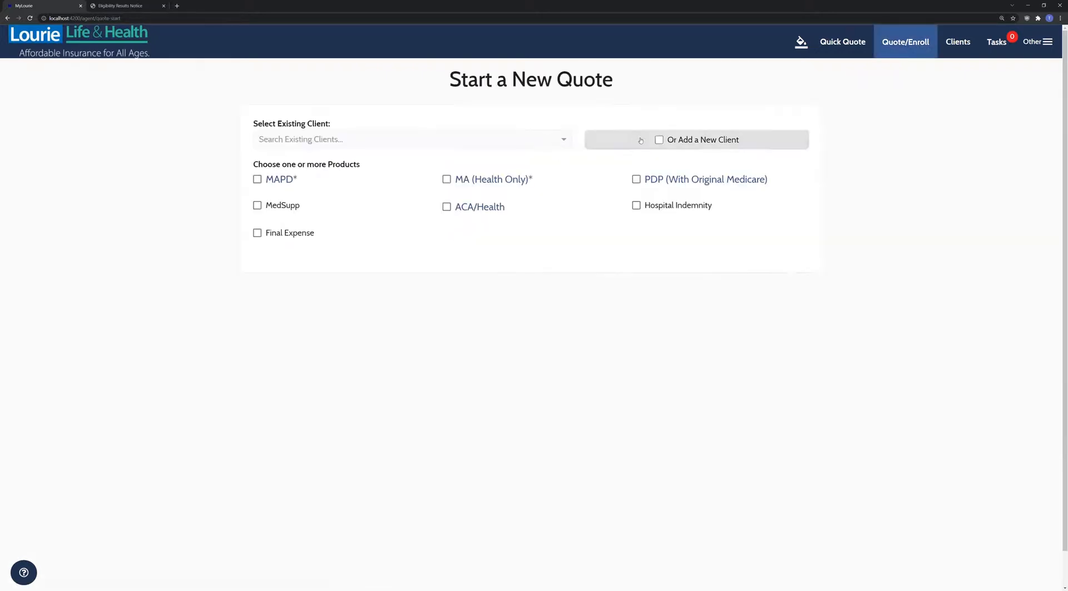
click(480, 207)
click(493, 271)
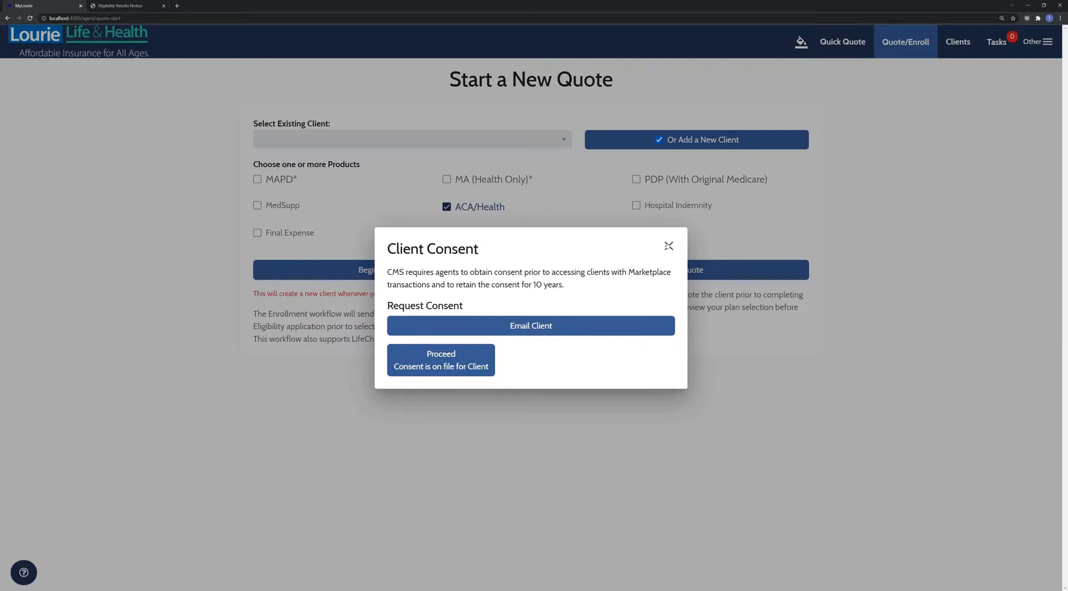
click(669, 246)
- Open the client's record from the client list and start a file upload from Activity History
click(957, 41)
click(957, 70)
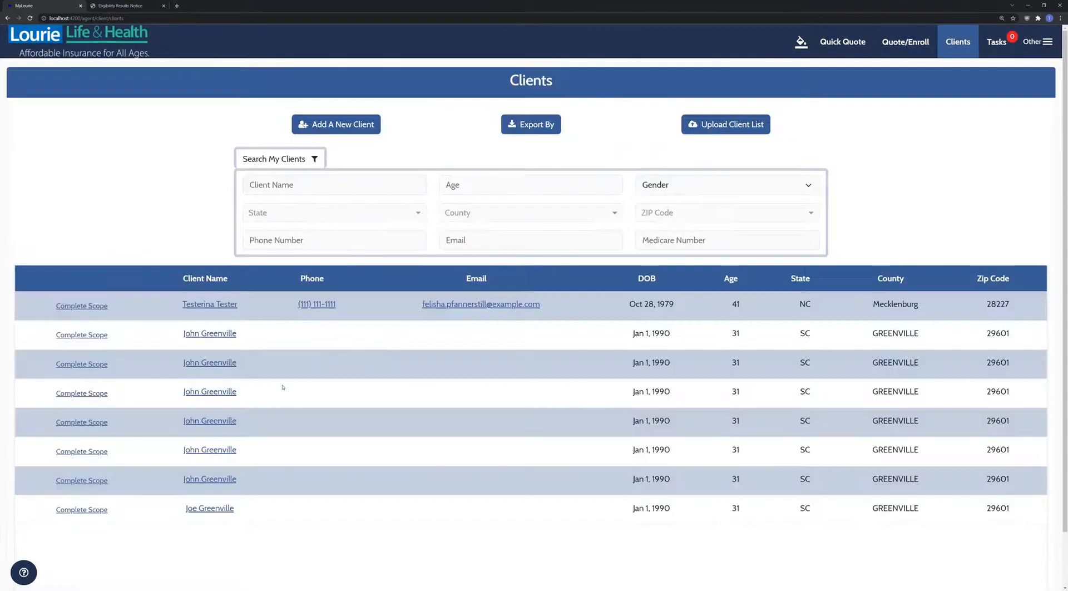
click(634, 350)
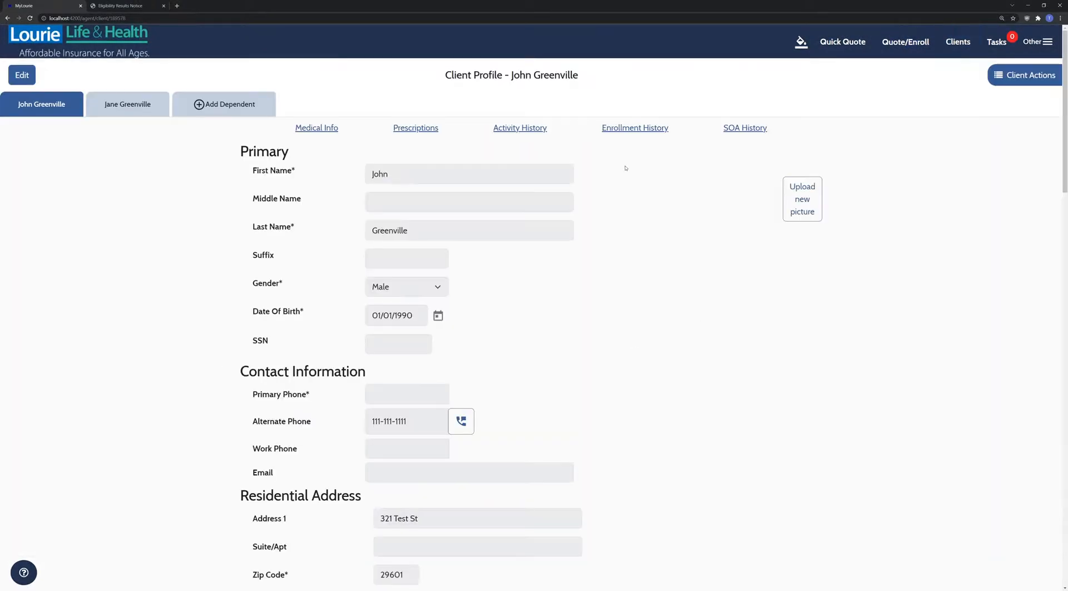
click(520, 127)
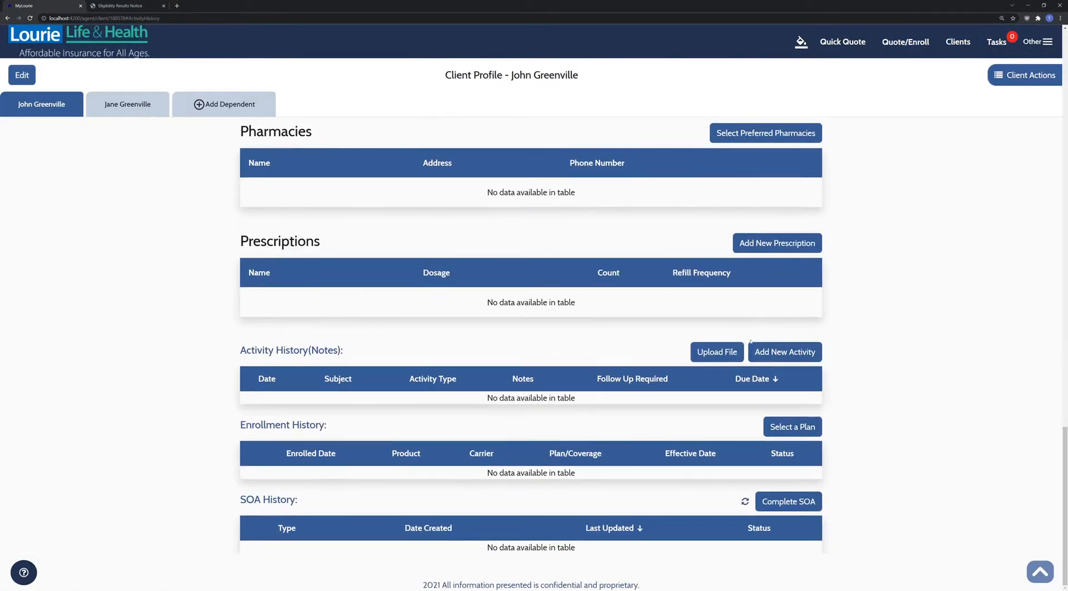
click(717, 352)
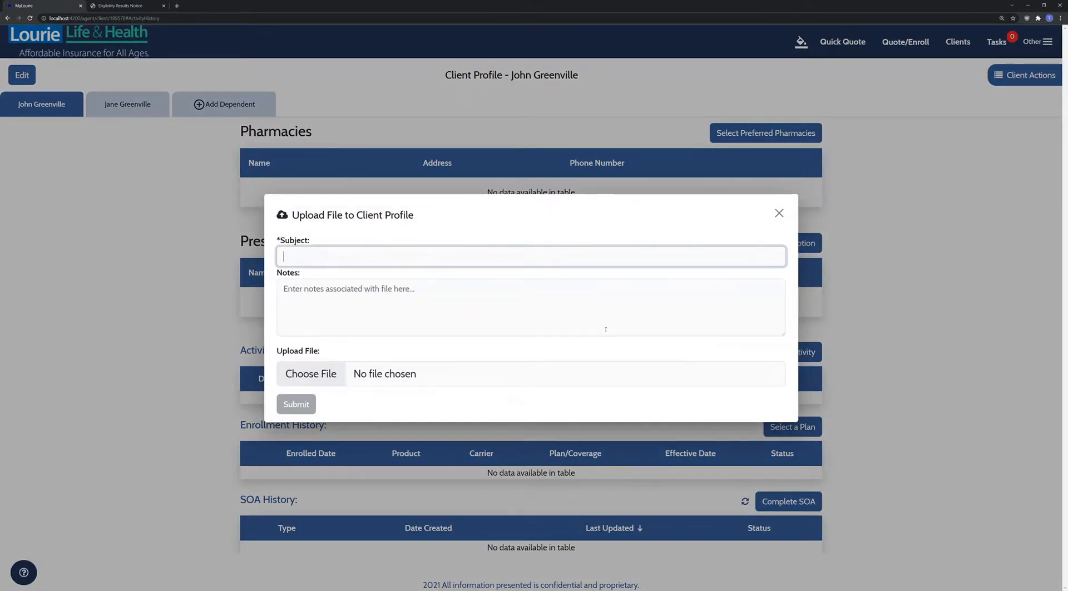
- Replace the subject 'Client' with 'ACA Consent' in the upload dialog and move to Notes
text(Client)
key(ctrl+a)
text(ACA Consent)
click(541, 304)
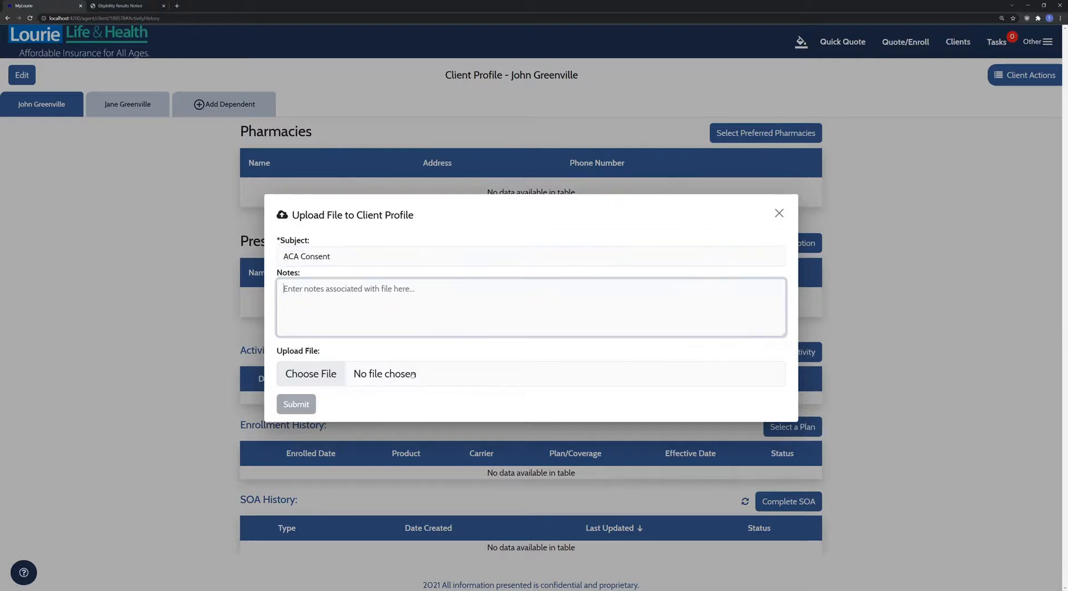
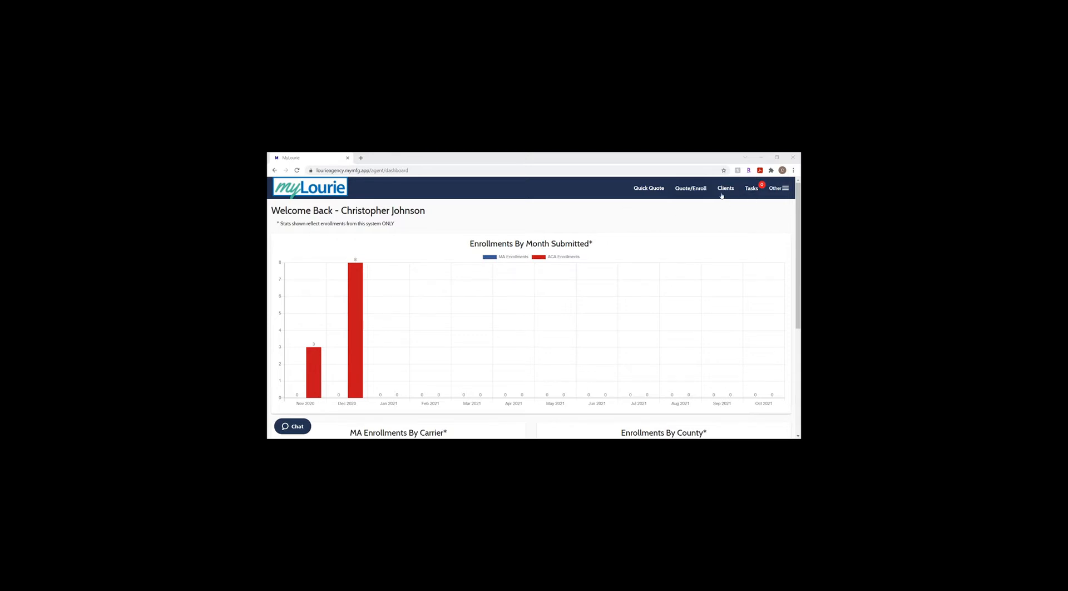
- Open the client list from the Clients menu and start a new client entry
click(725, 190)
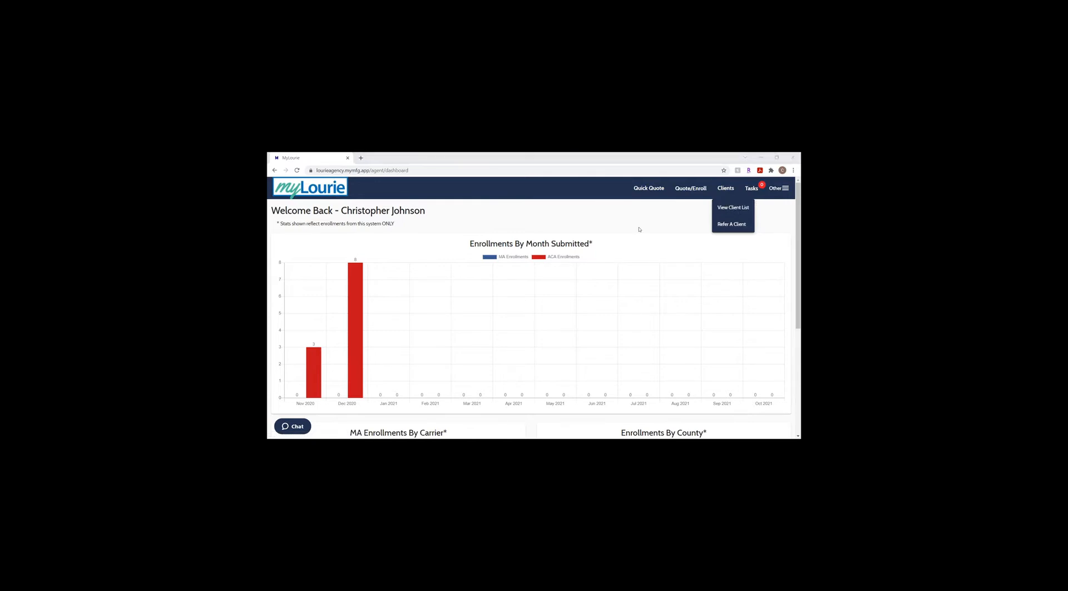
click(664, 217)
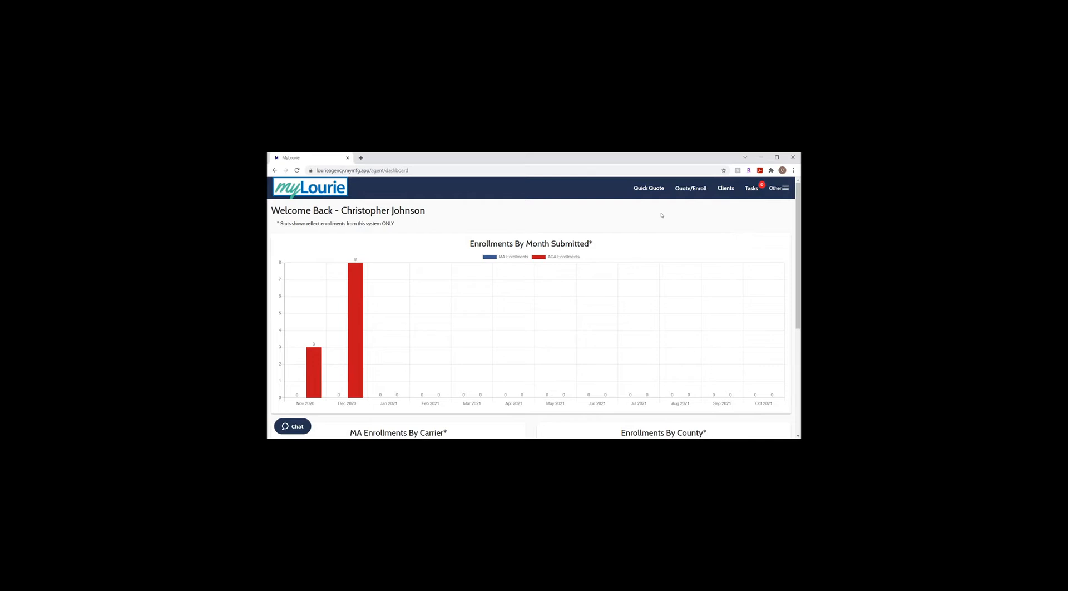
click(728, 189)
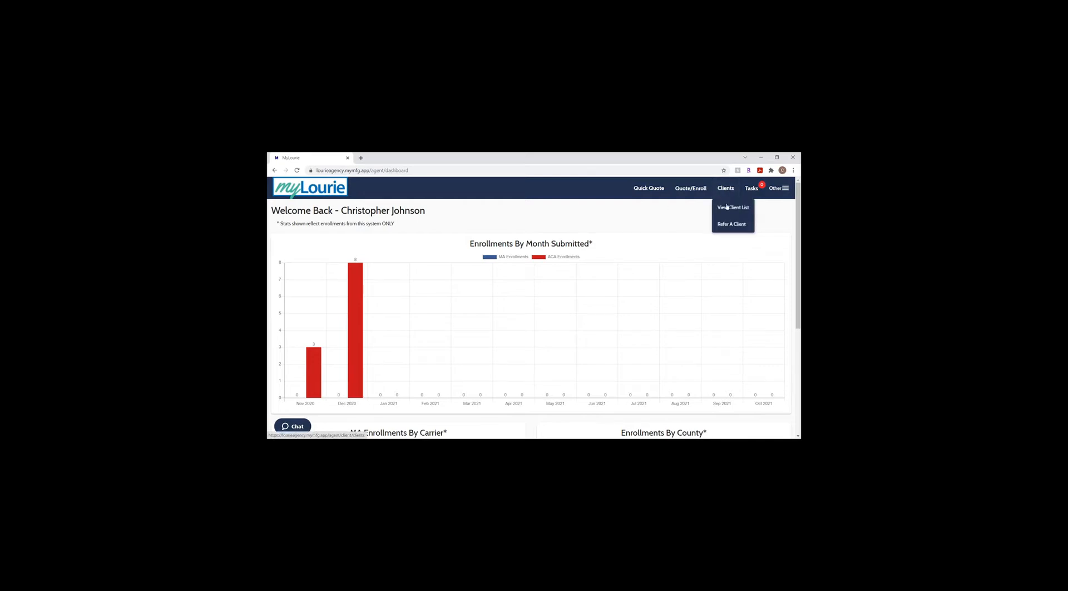
click(729, 207)
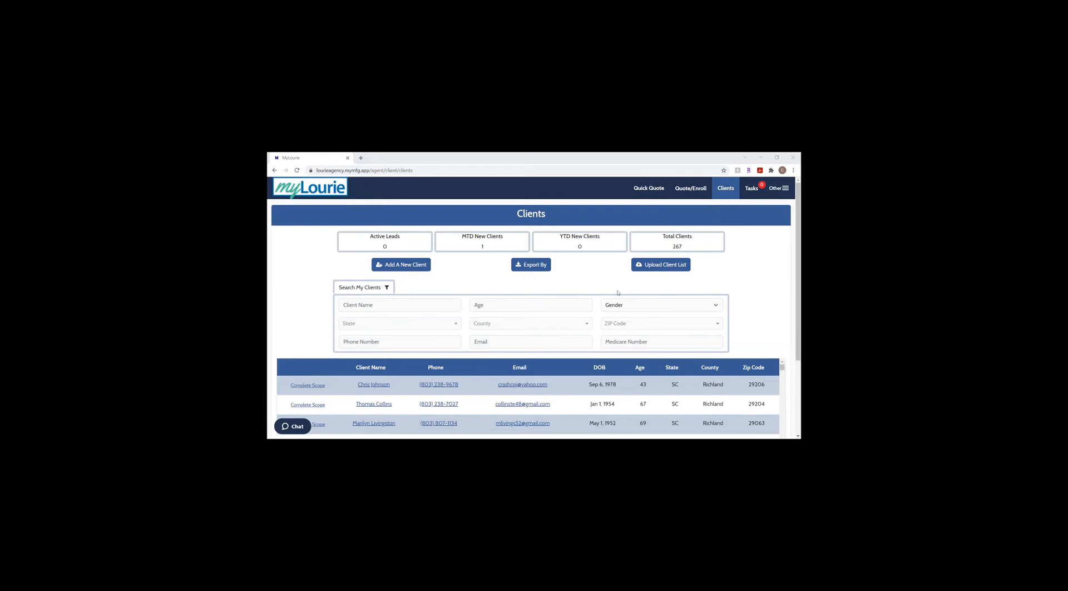
click(421, 267)
- Enter the name Test Client, set gender to Male, and fill in the birth date
click(463, 236)
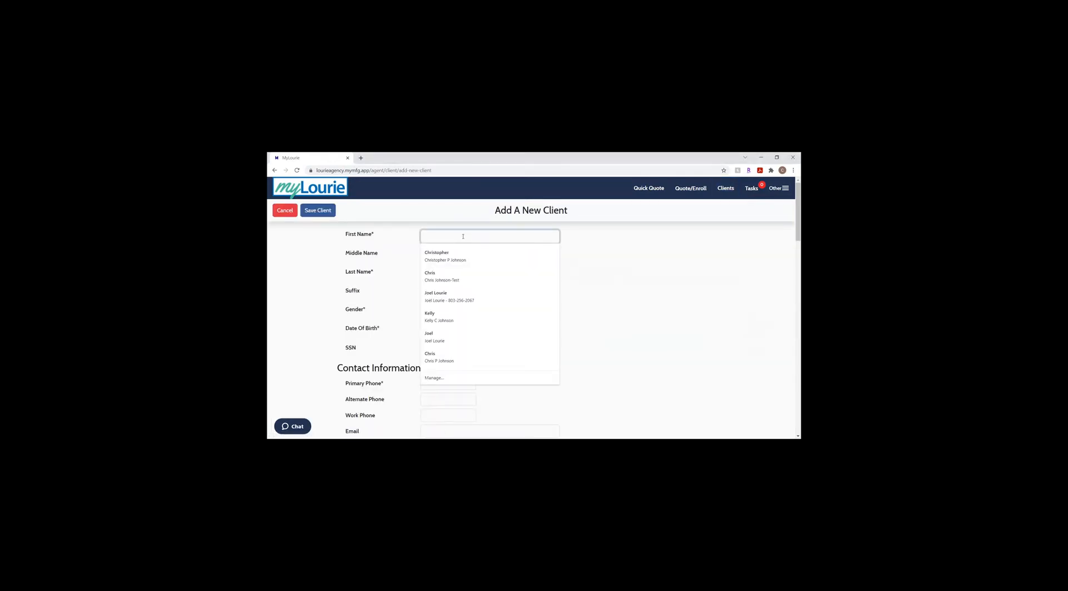
text(Test)
key(Tab)
key(Tab)
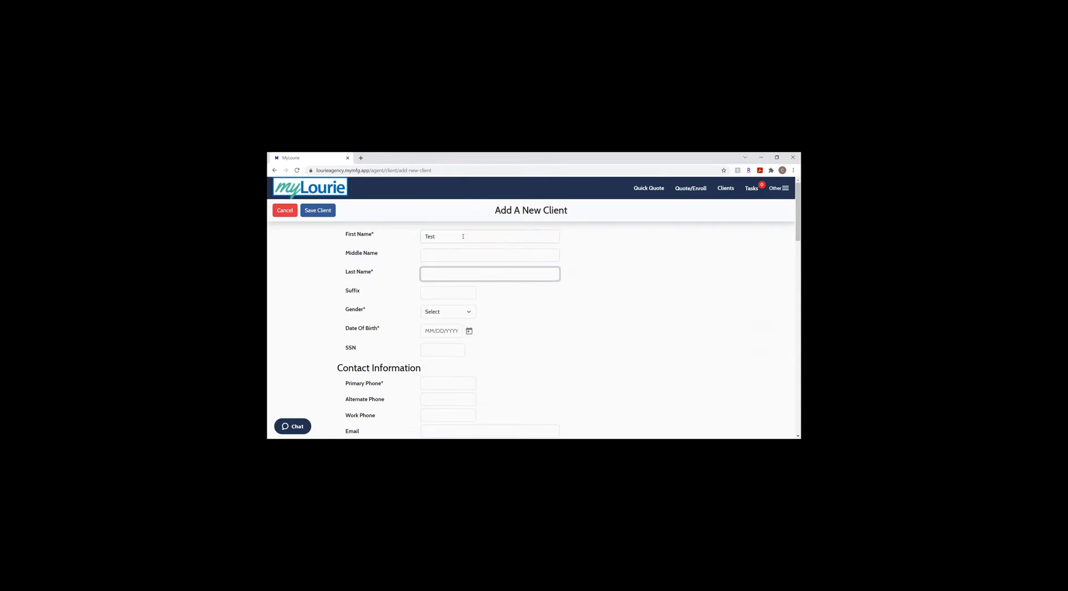
text(Client)
key(Tab)
key(Tab)
key(Tab)
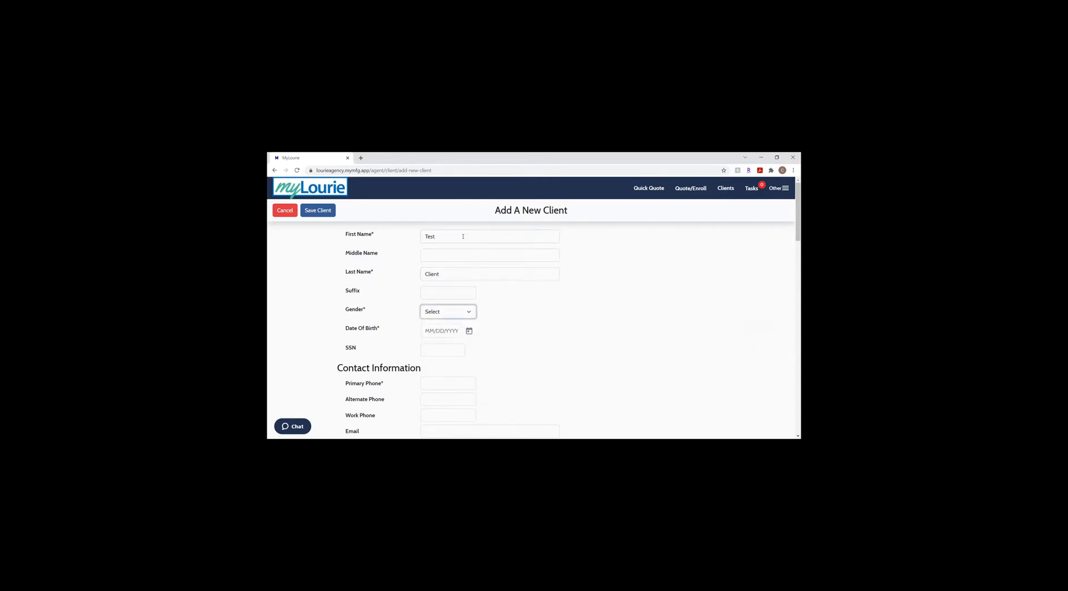
click(459, 310)
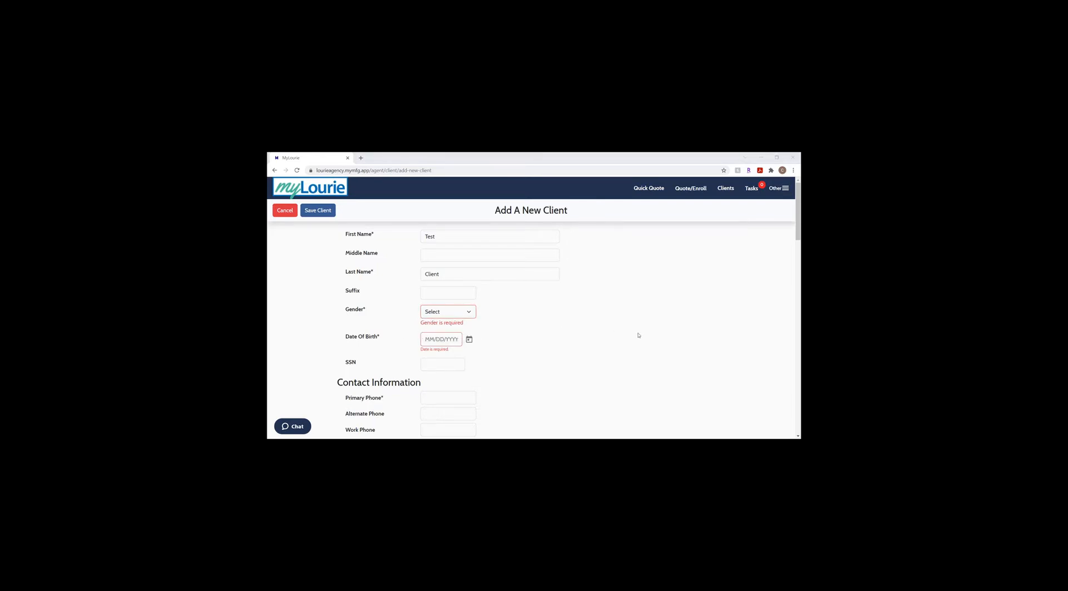
click(448, 311)
click(440, 329)
click(445, 331)
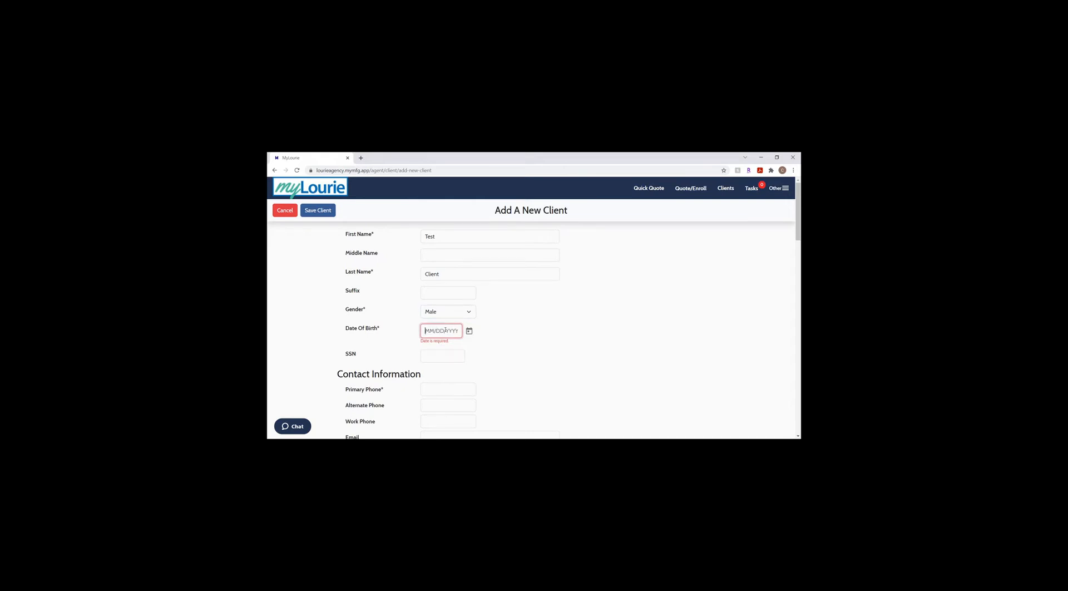
text(03/01/20)
text(/1962)
key(Tab)
key(Tab)
key(Tab)
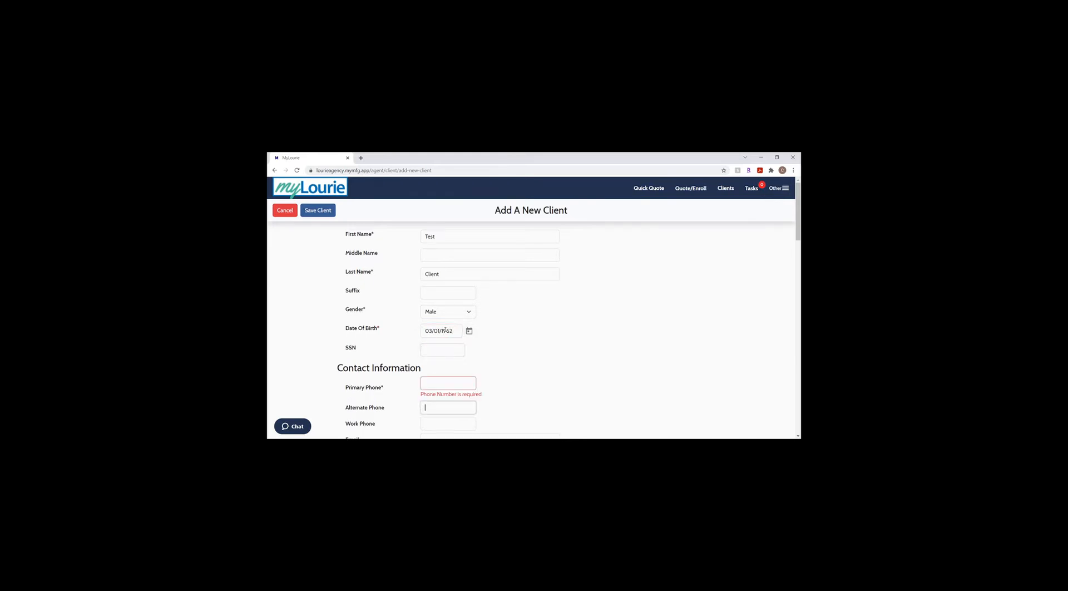
- Clear the autofilled phone and email fields, then enter the client's phone number
key(shift+Tab)
key(BackSpace)
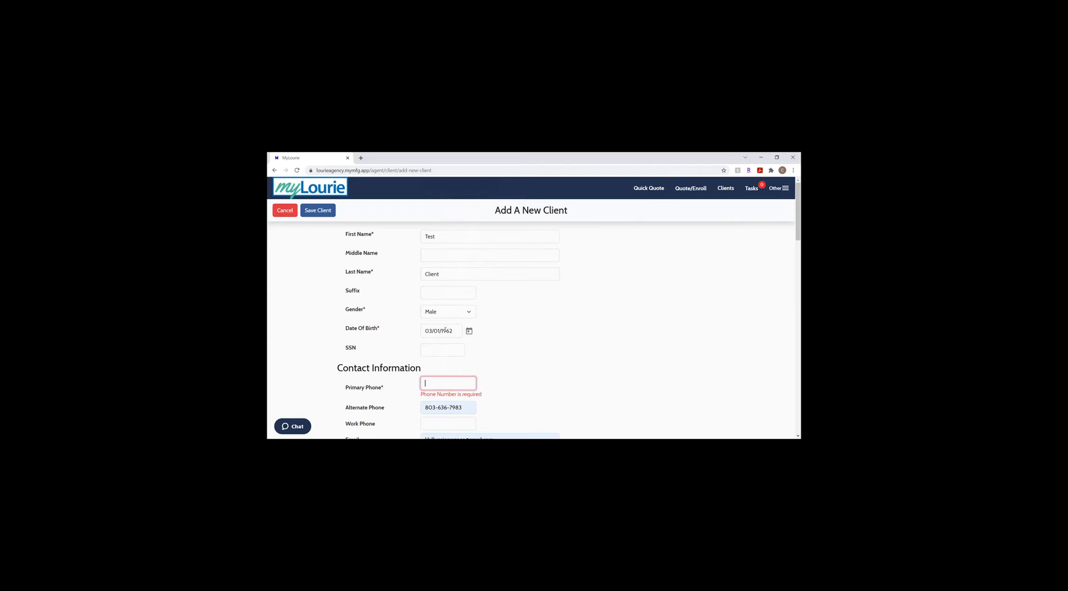
key(Tab)
key(BackSpace)
key(Tab)
key(Tab)
key(BackSpace)
key(shift+Tab)
key(shift+Tab)
key(shift+Tab)
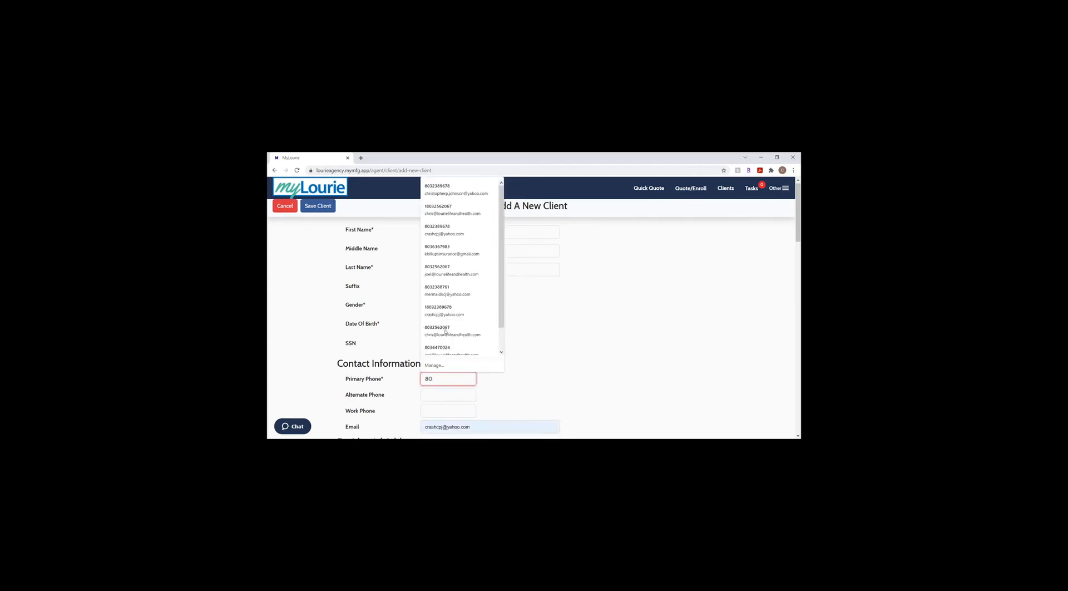
- Enter the Columbia SC street address and zip, copy it to mailing, and save
key(Tab)
key(Tab)
key(Tab)
key(Tab)
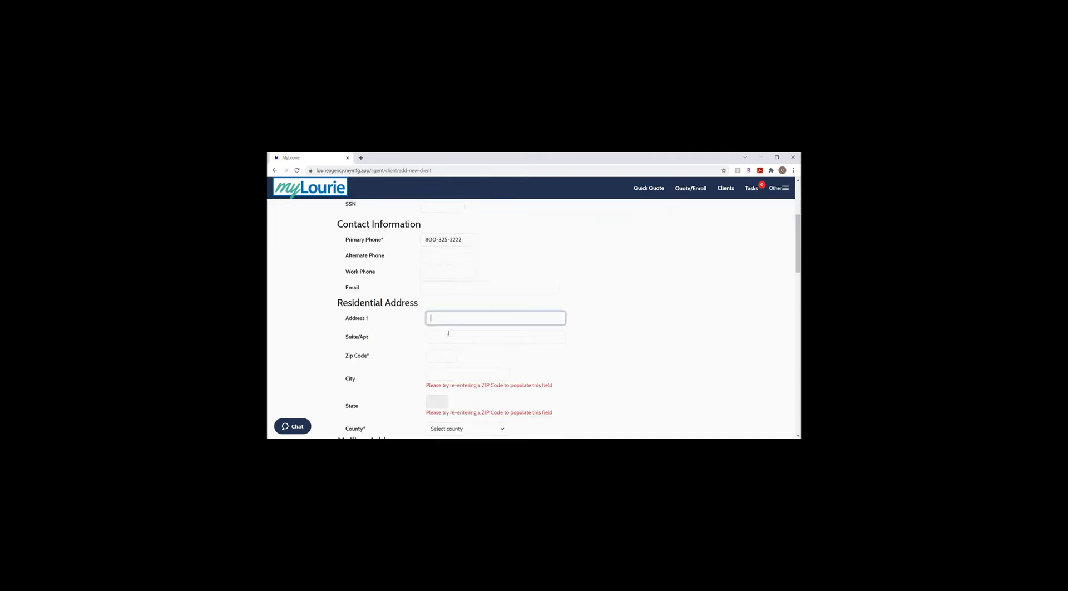
text(123 Acme NB)
key(BackSpace)
key(BackSpace)
text(Blvd)
key(Tab)
key(Tab)
text(29201)
key(Tab)
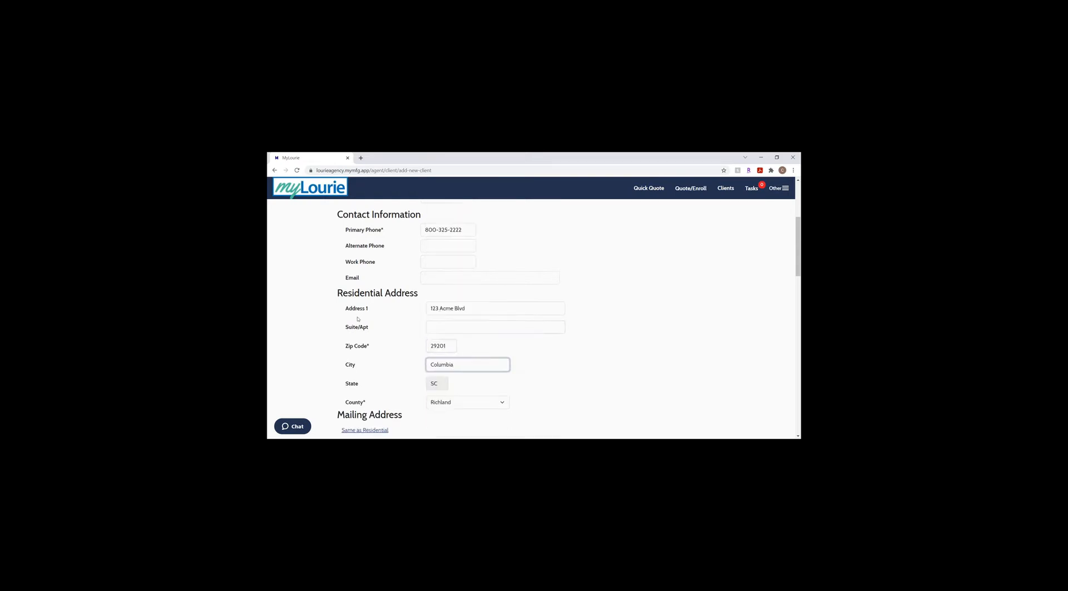
scroll(302, 334, down, 4)
click(381, 329)
scroll(426, 348, down, 8)
scroll(425, 348, up, 1)
scroll(389, 294, down, 2)
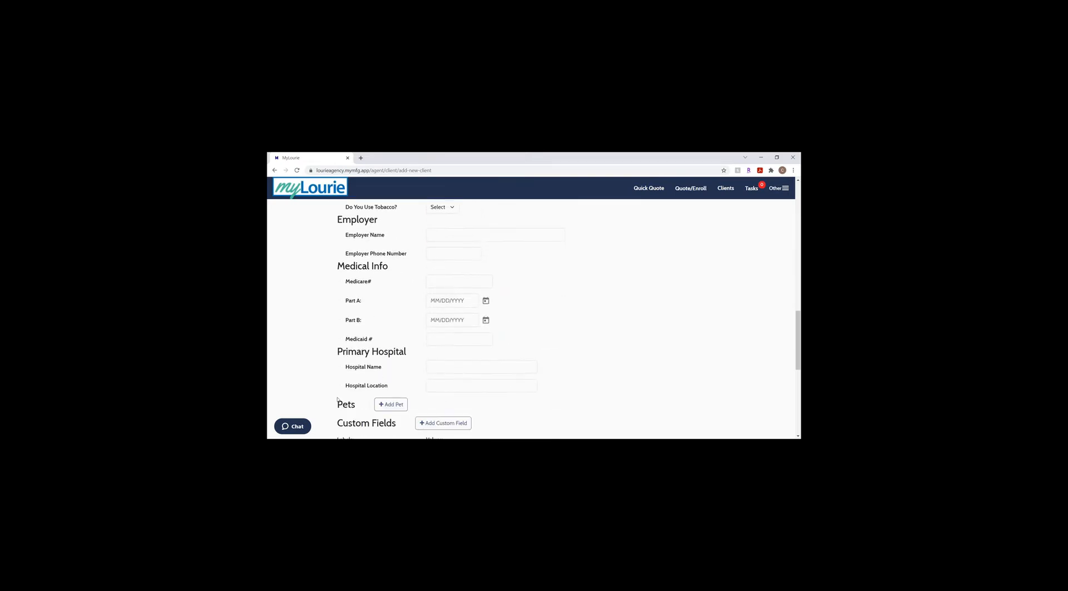
scroll(355, 248, up, 10)
click(325, 209)
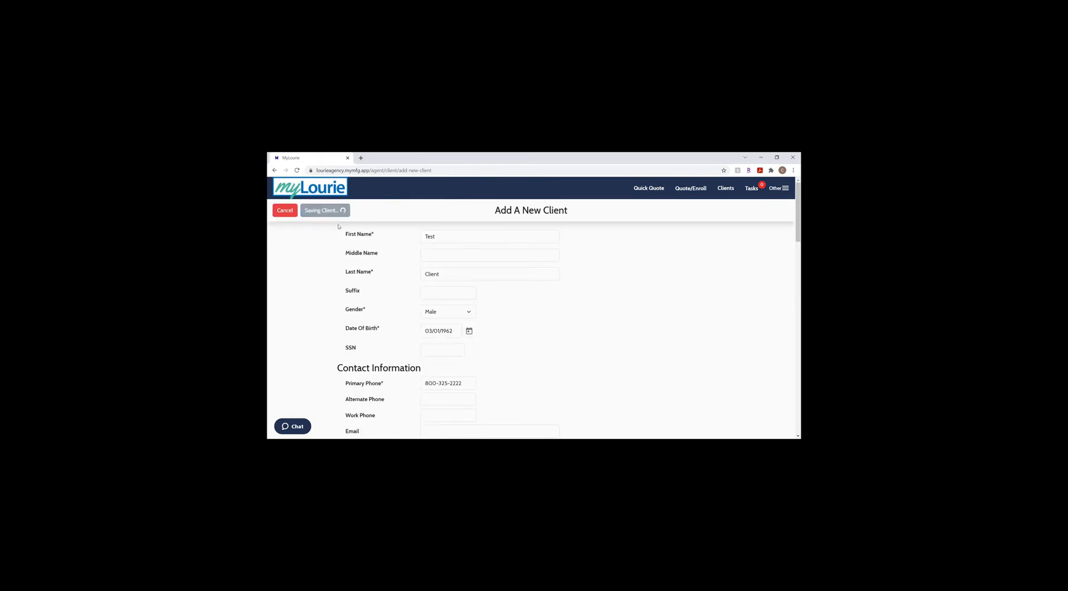
- Scroll the Test Client profile to view its empty Activity History table
scroll(461, 312, down, 15)
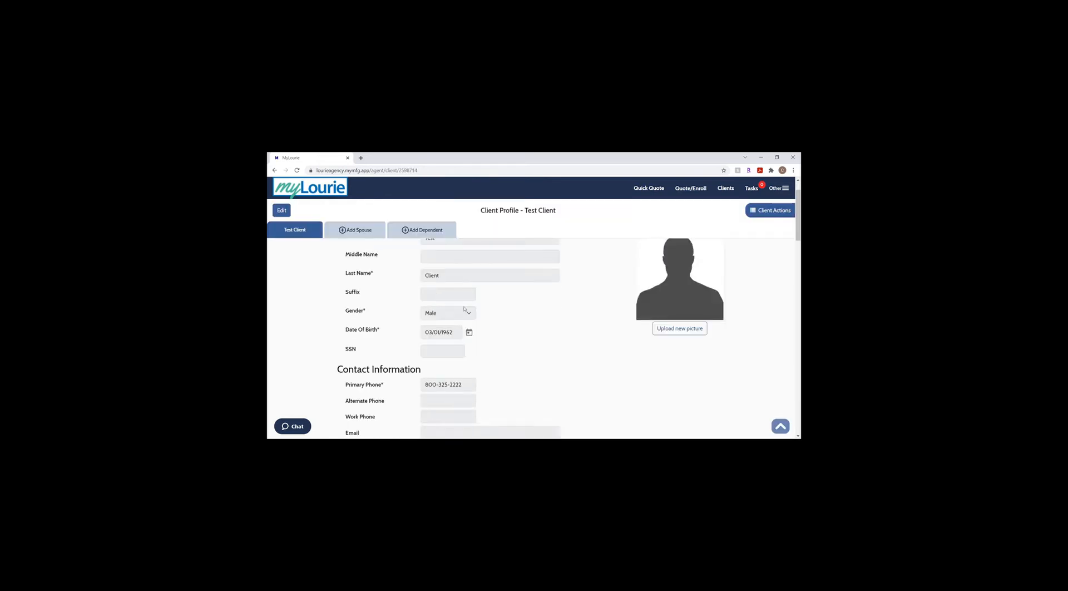
scroll(464, 304, up, 2)
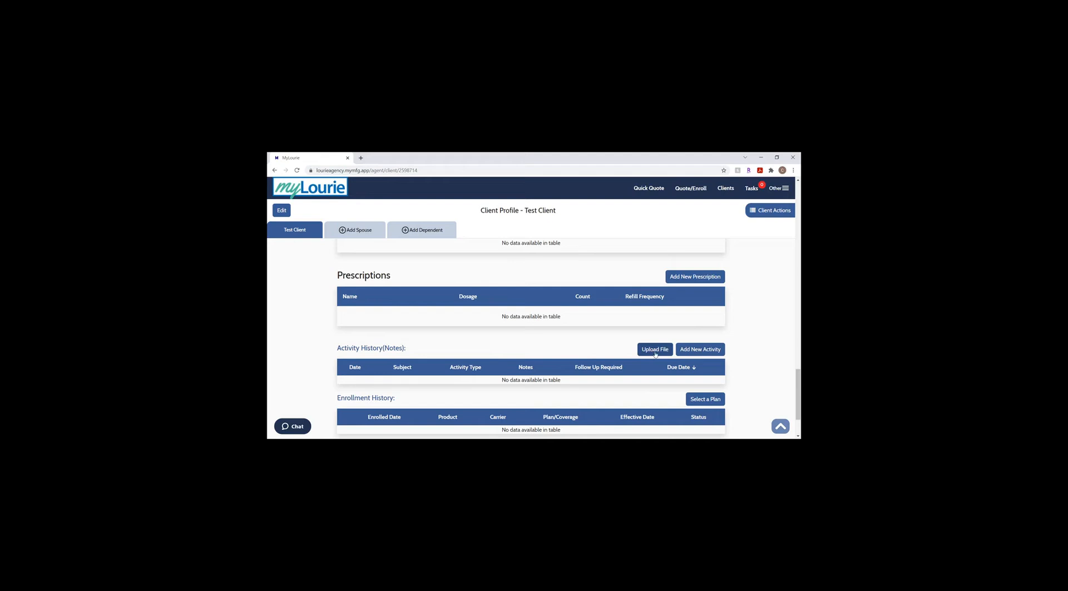
- Add a new activity with subject 'Client Data Mismatch DUE' and type Call
click(692, 350)
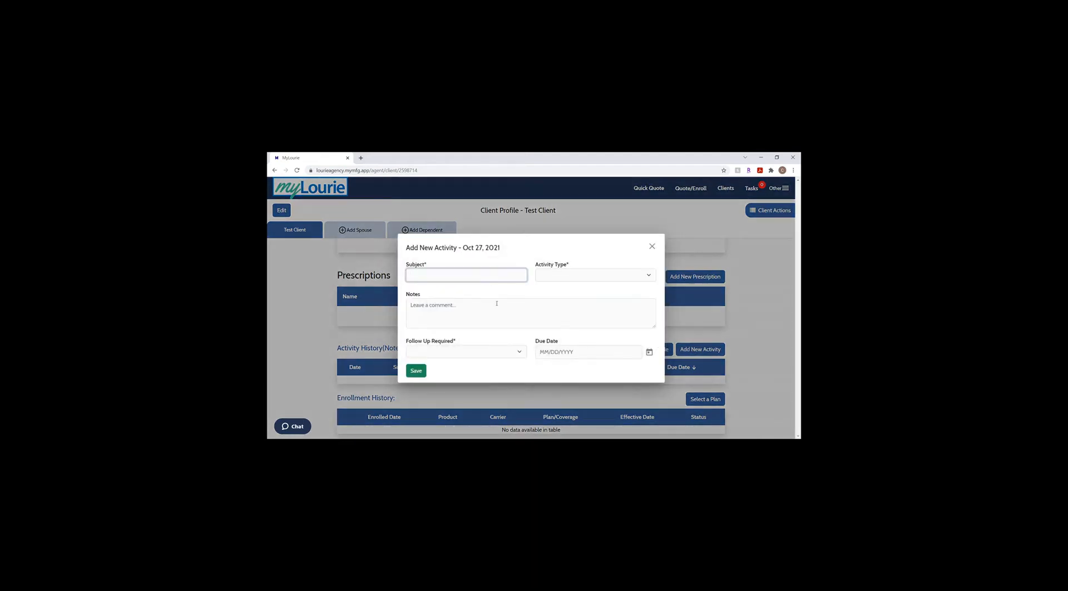
text(Client Data Mismatch DUE)
key(Tab)
click(577, 275)
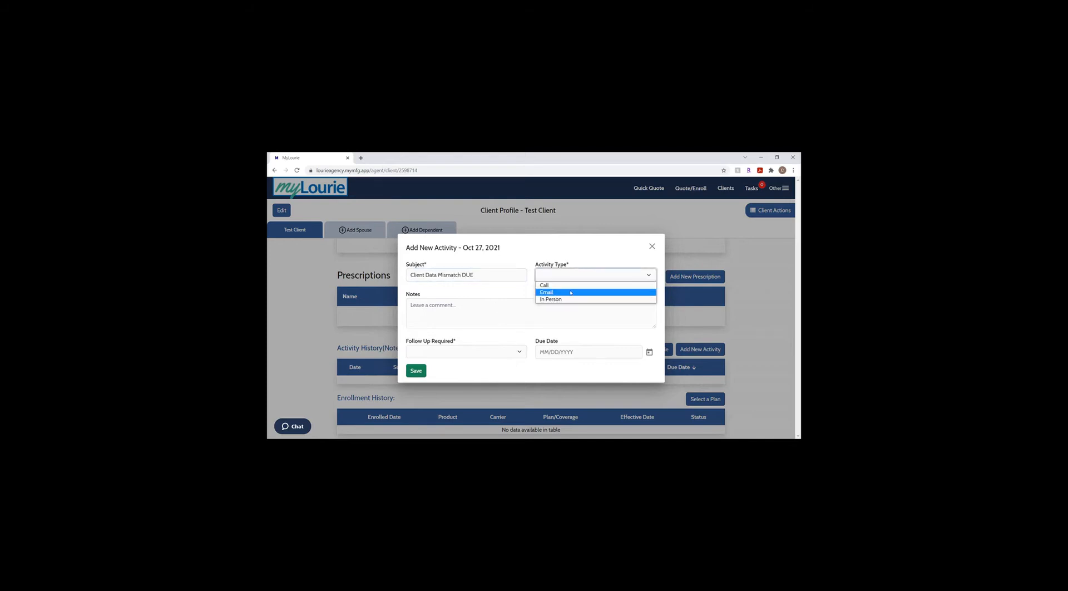
click(570, 285)
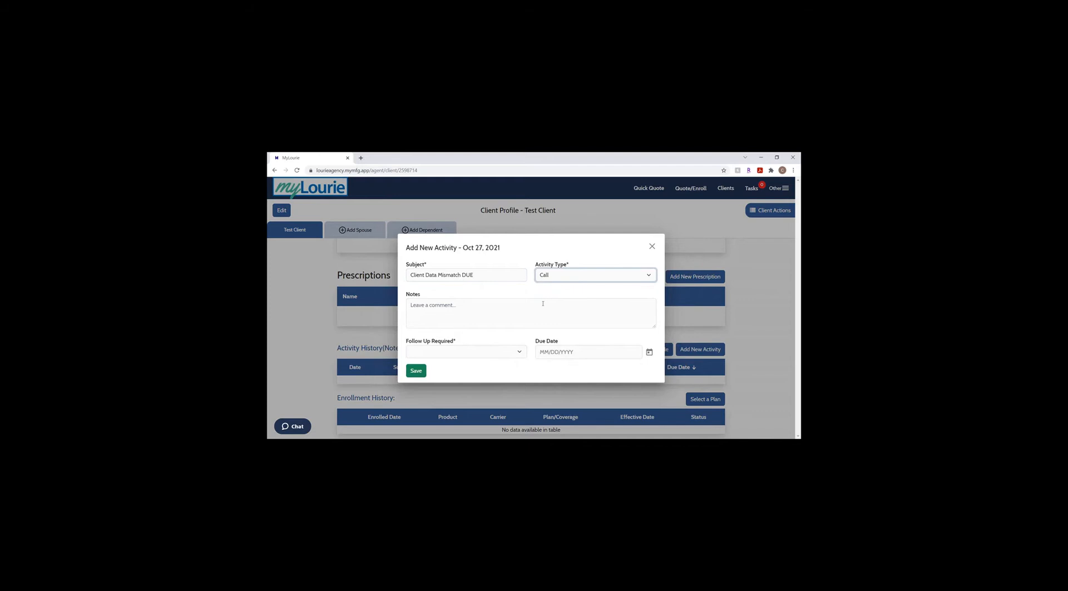
- Set follow-up required to Yes with due date 01/27/2022 and save the activity
click(539, 306)
click(466, 351)
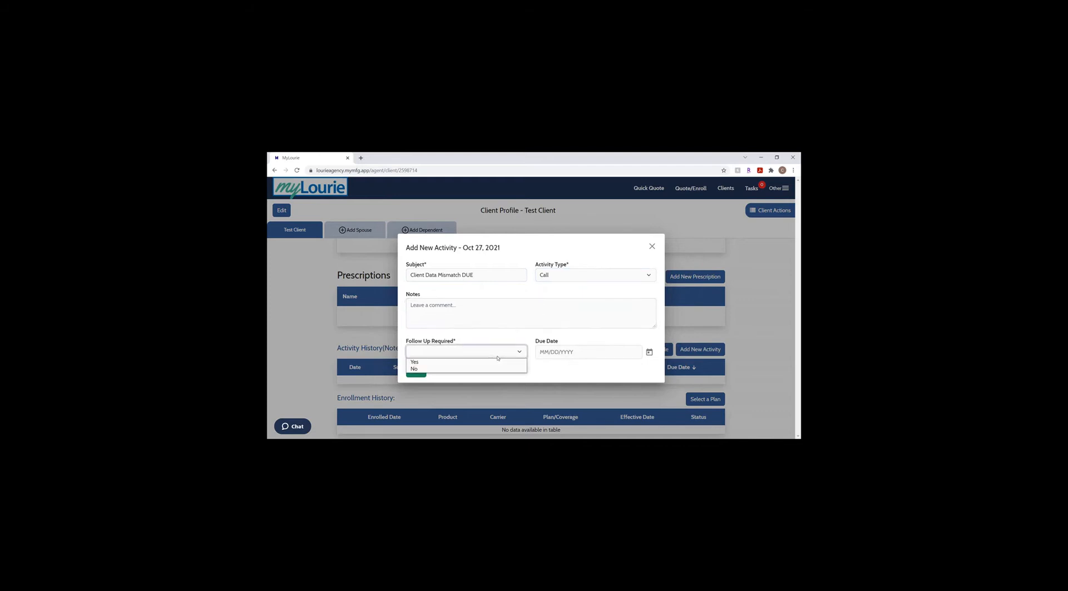
click(428, 361)
click(564, 351)
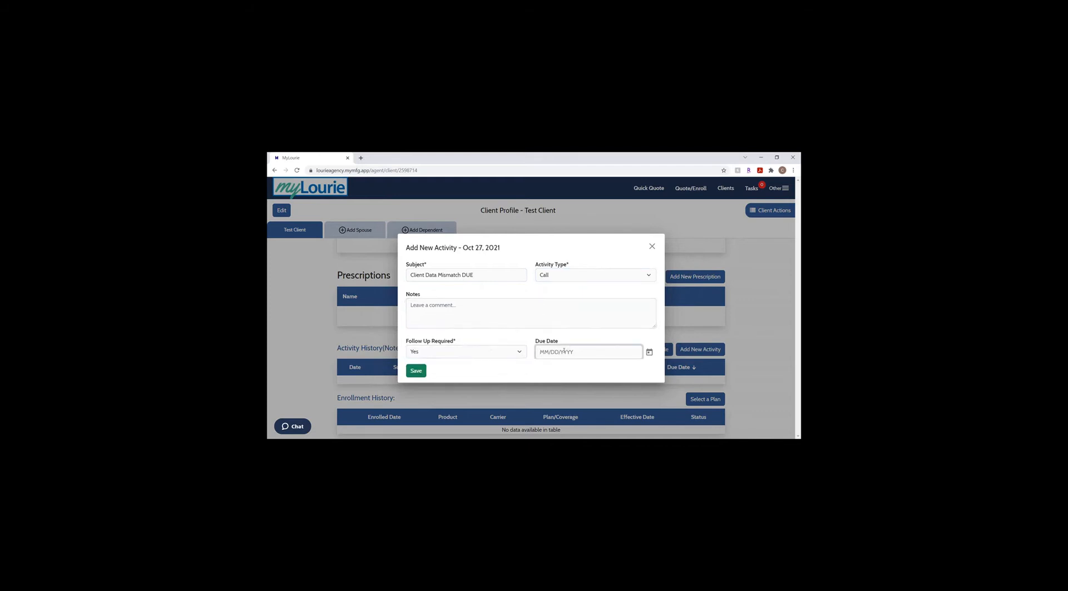
text(0)
key(BackSpace)
text(01/27/2022)
key(Tab)
click(416, 371)
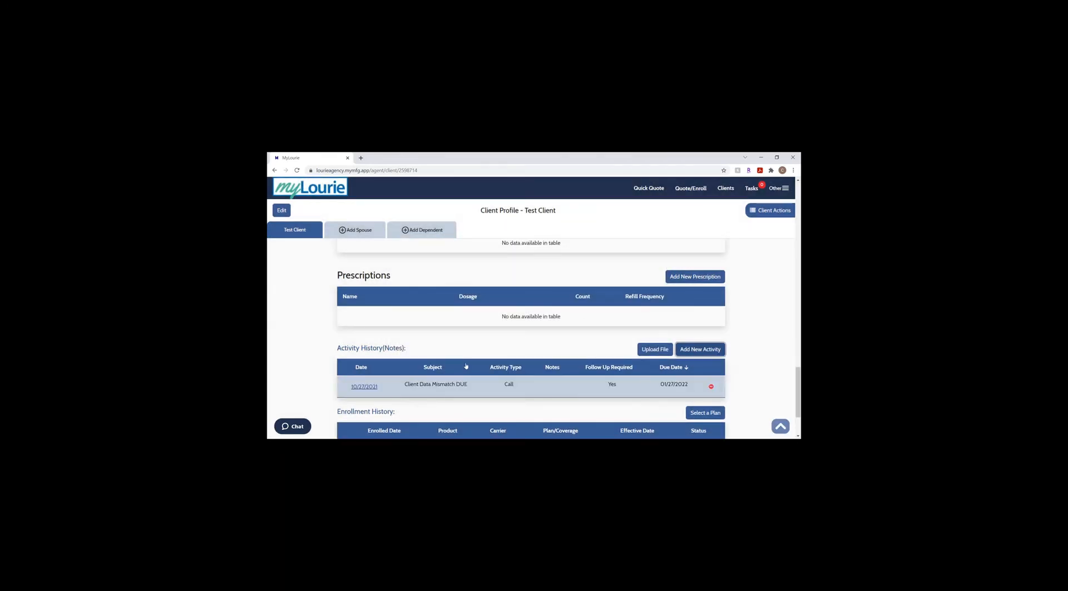